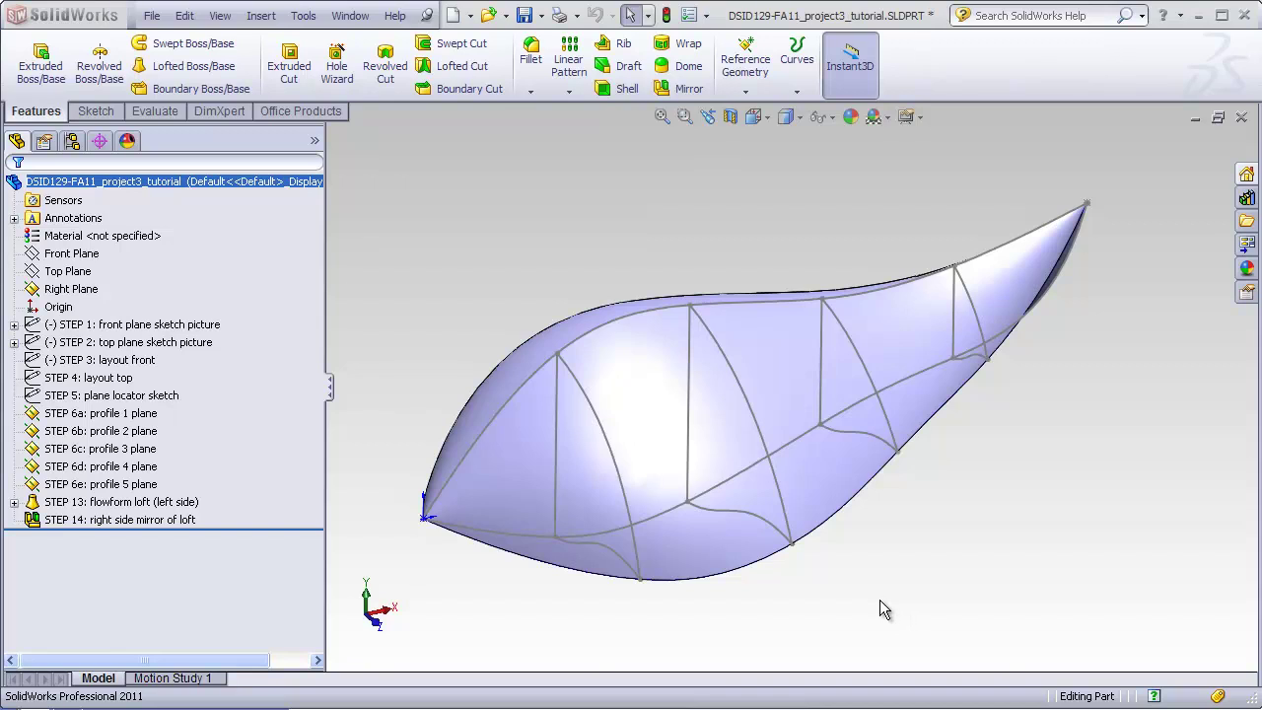
- Orbit the finished leaf loft to view it from the tip, then open and cancel the Lofted Boss/Base settings
mouse_move(896, 603)
middle_mouse_down()
mouse_move(901, 586)
mouse_move(909, 597)
middle_mouse_up()
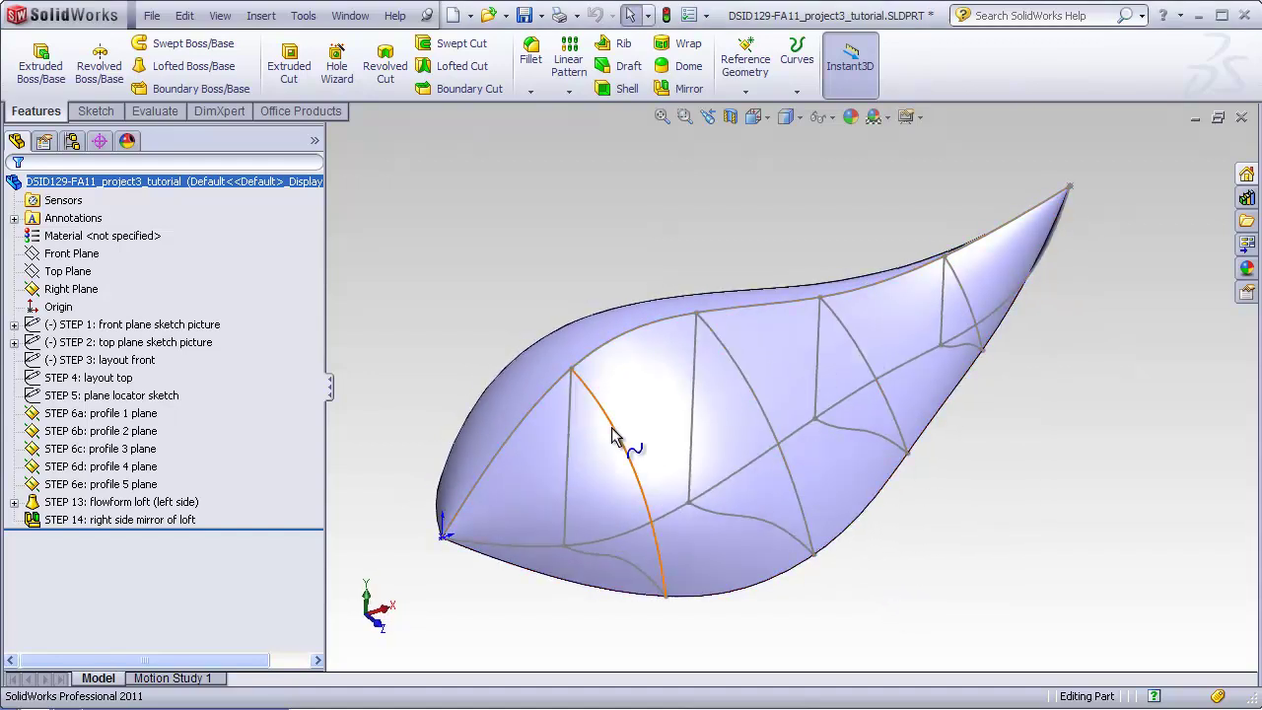
middle_click_drag(681, 443, 676, 495)
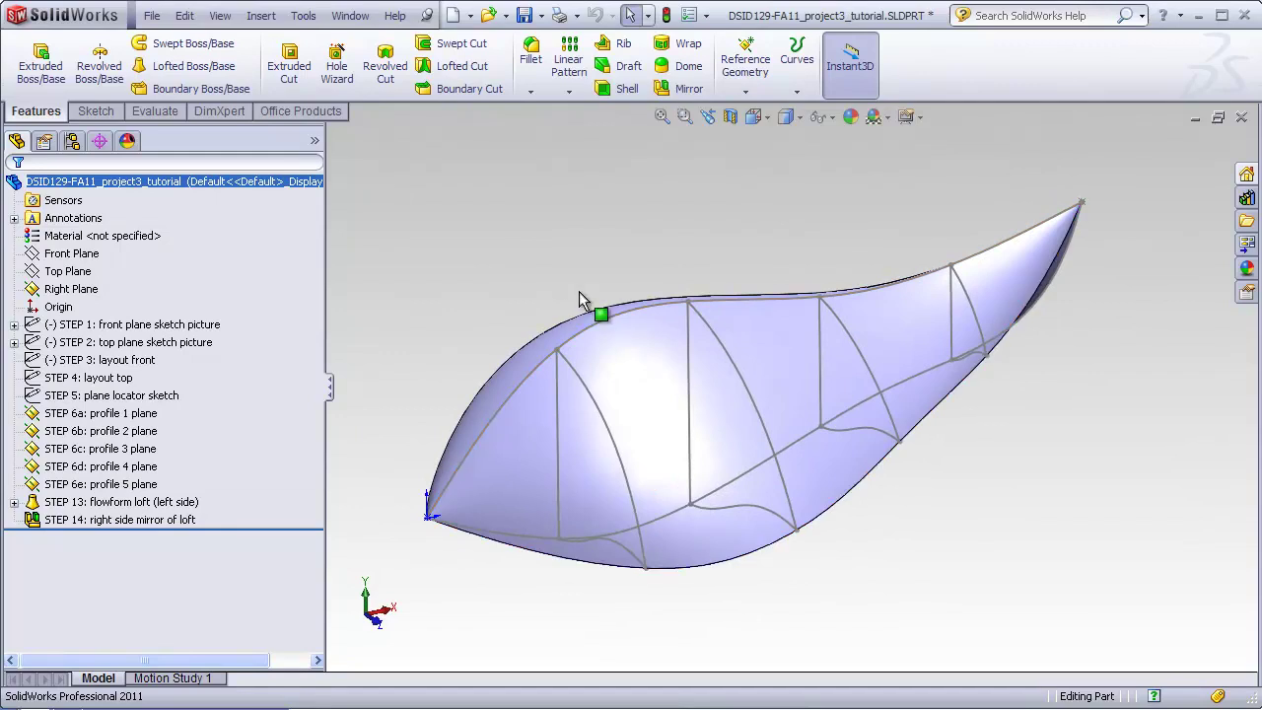
left_click(193, 66)
key("Escape")
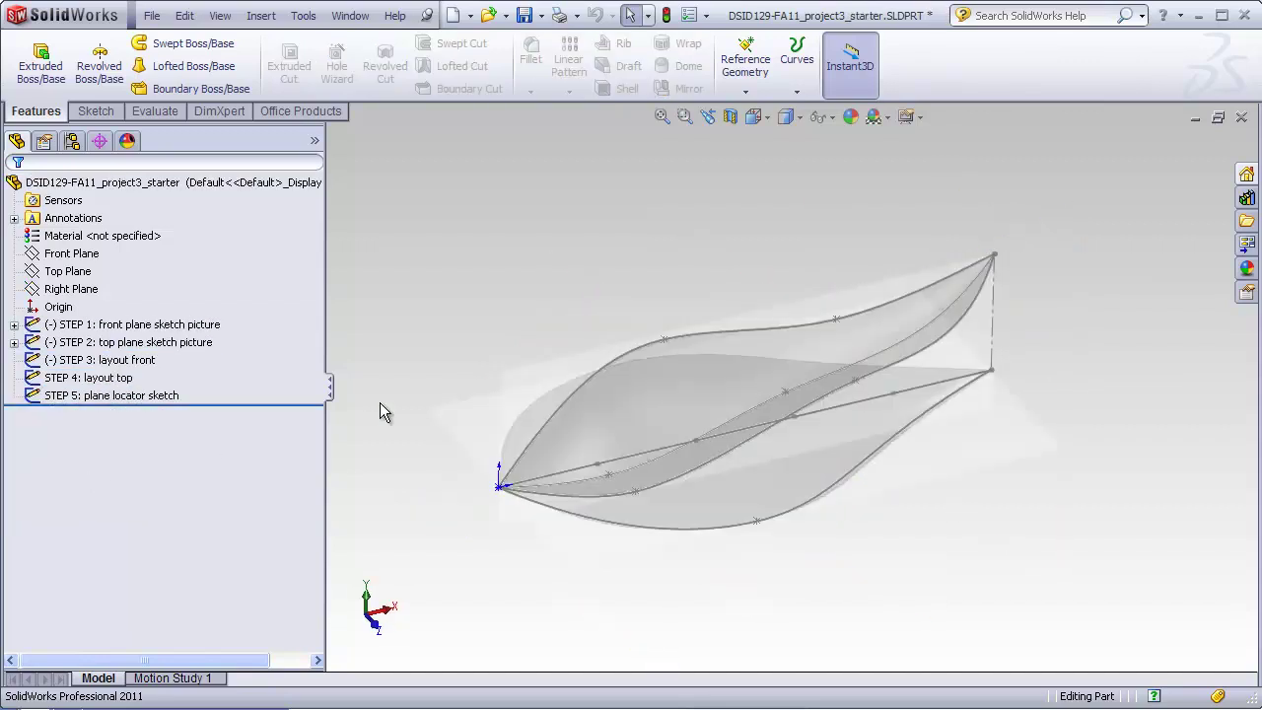
left_click_drag(302, 402, 304, 352)
middle_click_drag(390, 252, 425, 312)
left_click_drag(305, 352, 264, 386)
middle_click_drag(471, 284, 392, 346)
left_click_drag(284, 389, 281, 399)
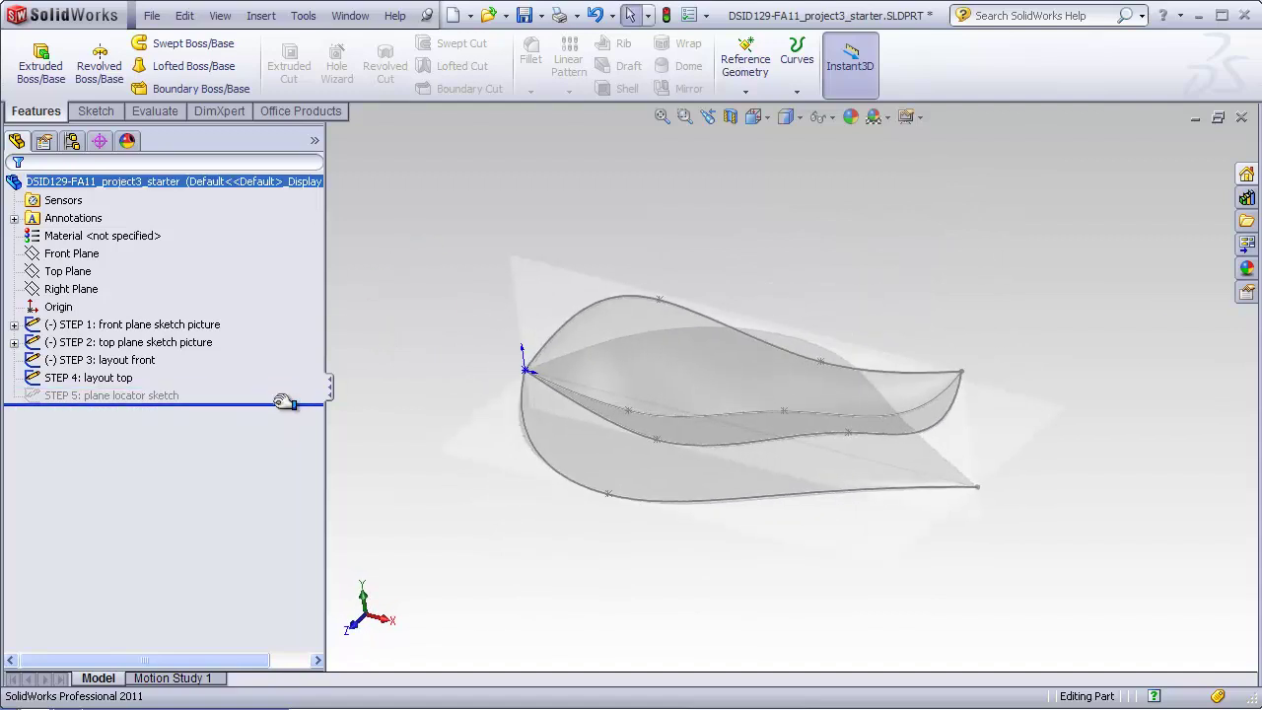
left_click(111, 394)
left_click(352, 437)
middle_click_drag(414, 412, 434, 383)
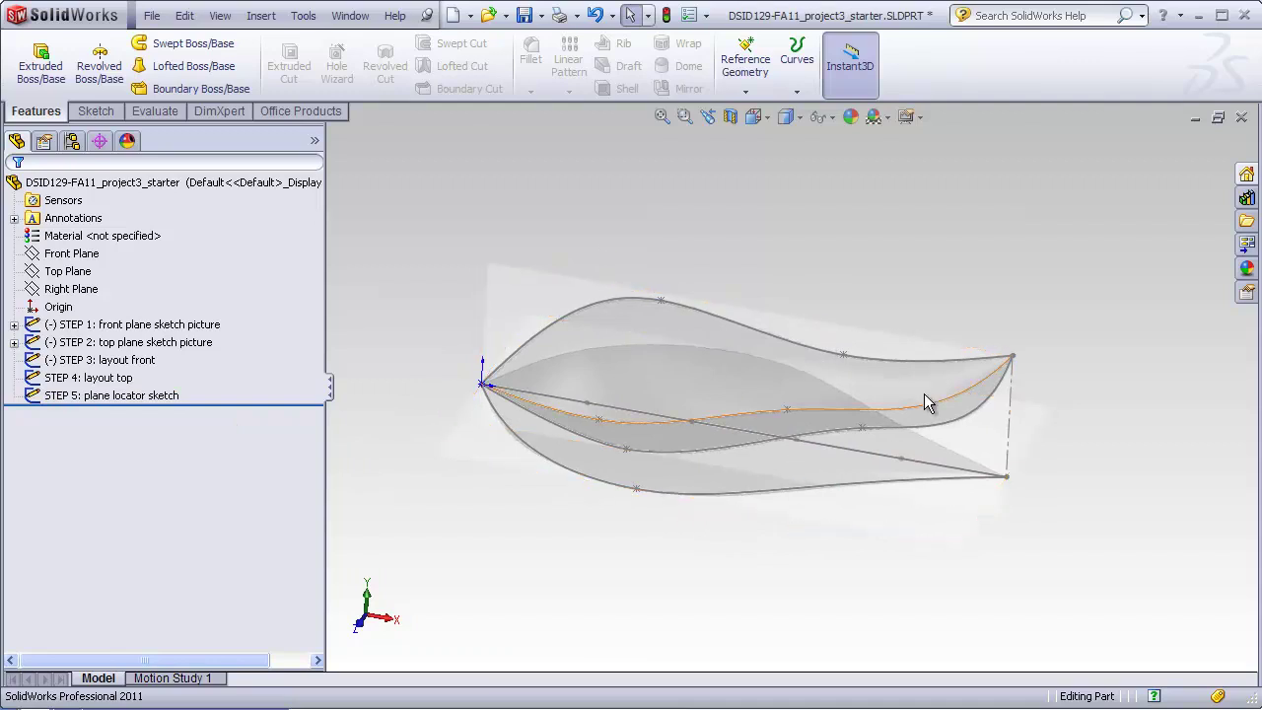
middle_click_drag(857, 498, 831, 523)
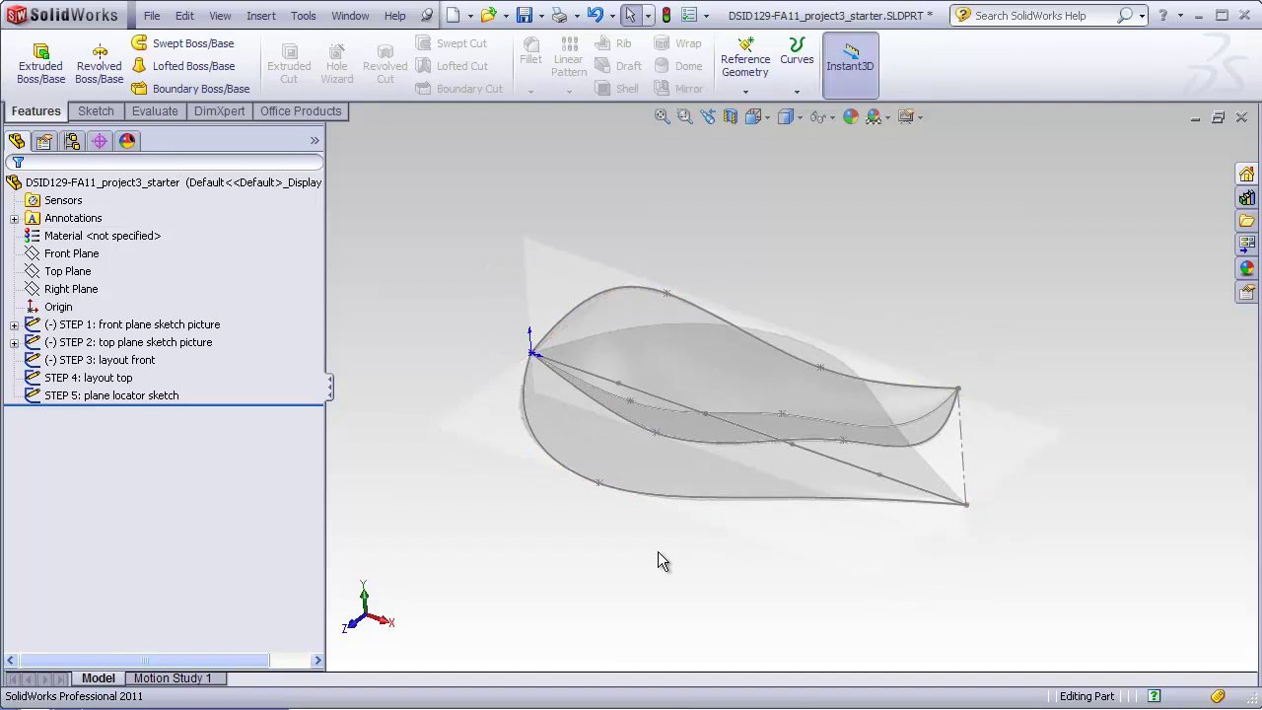
middle_click_drag(617, 549, 663, 580)
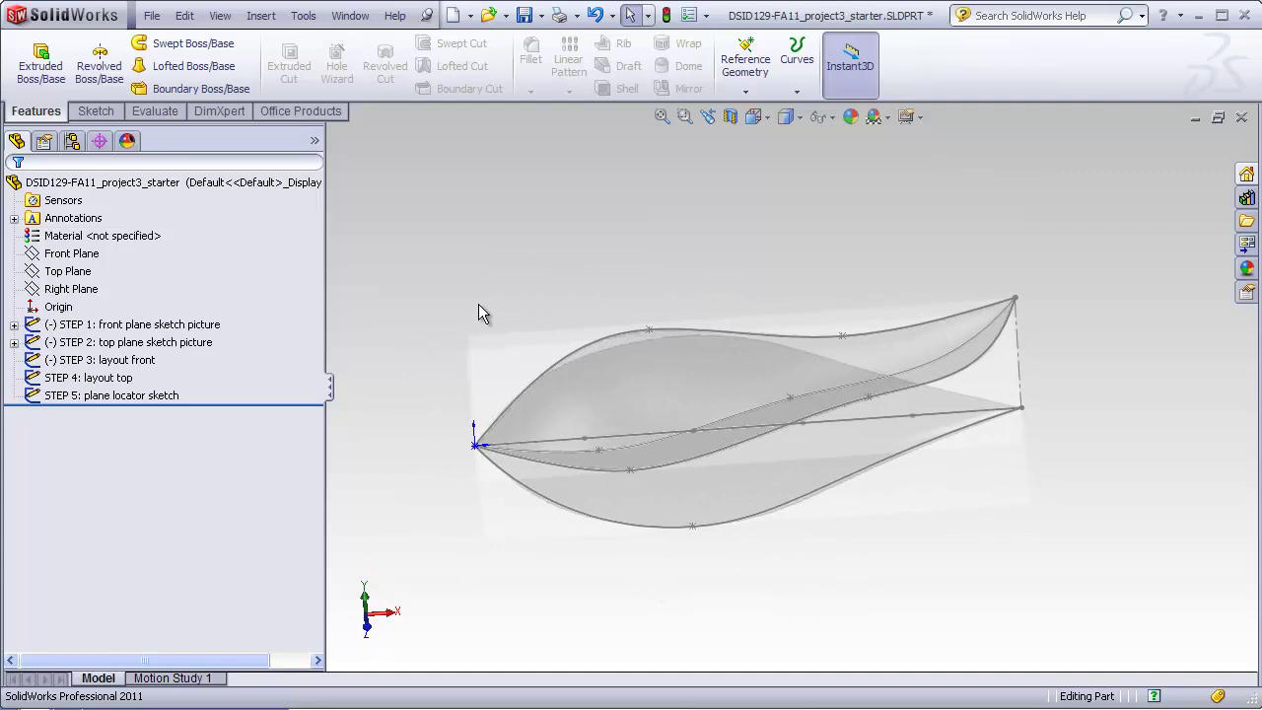
middle_click_drag(478, 314, 472, 230)
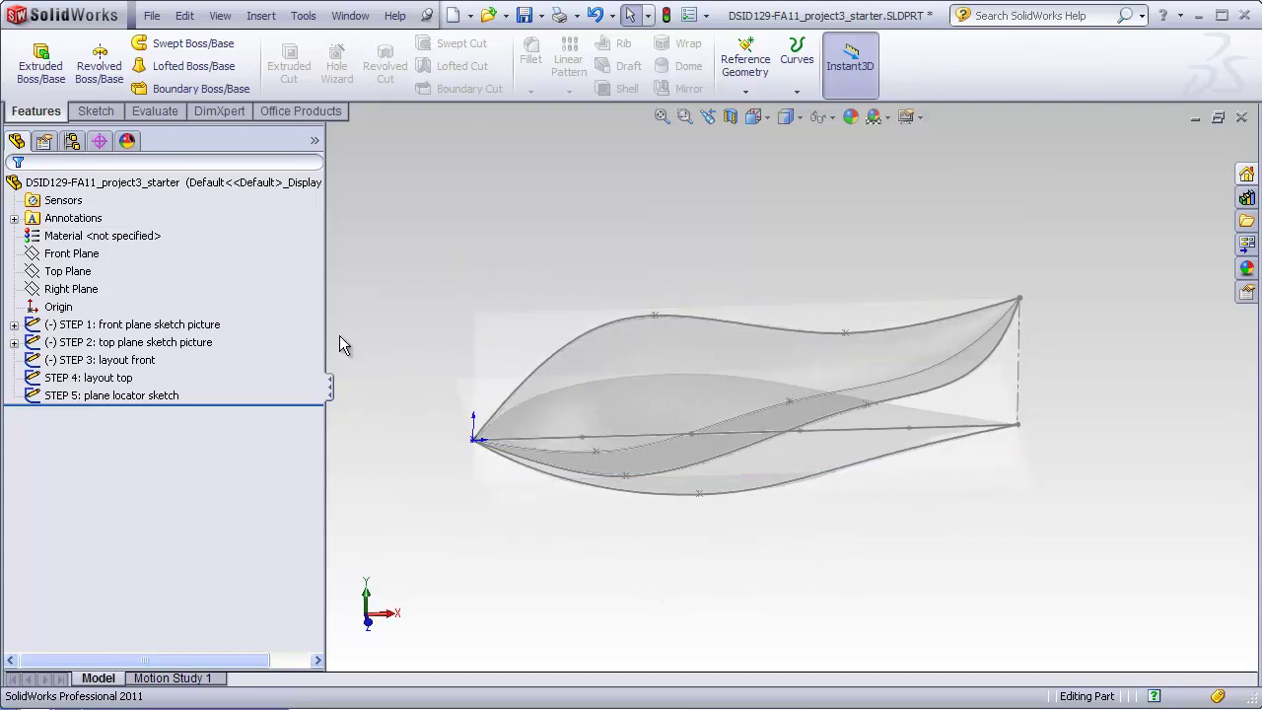
mouse_move(482, 308)
middle_mouse_down()
mouse_move(495, 345)
mouse_move(573, 404)
middle_mouse_up()
left_click(183, 330)
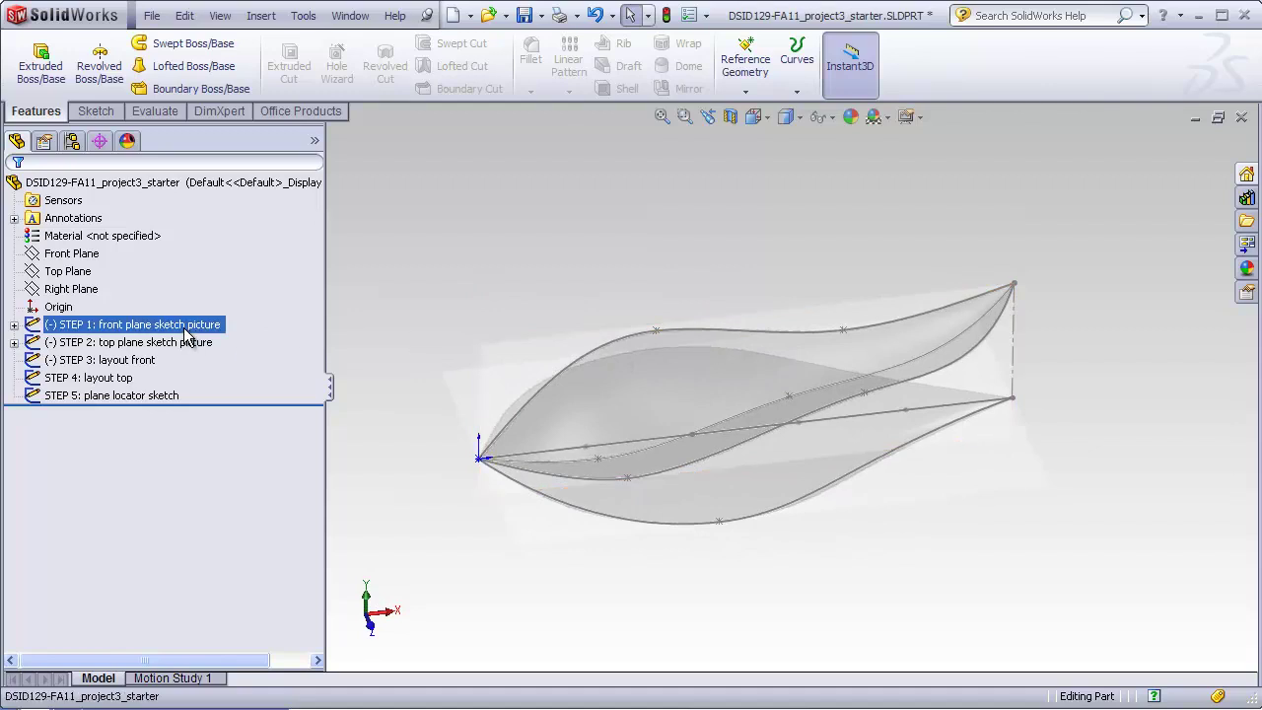
- Hide the STEP 1 and STEP 2 sketch pictures, leaving only the leaf layout curves
left_click(187, 342, "ctrl")
left_click(256, 341)
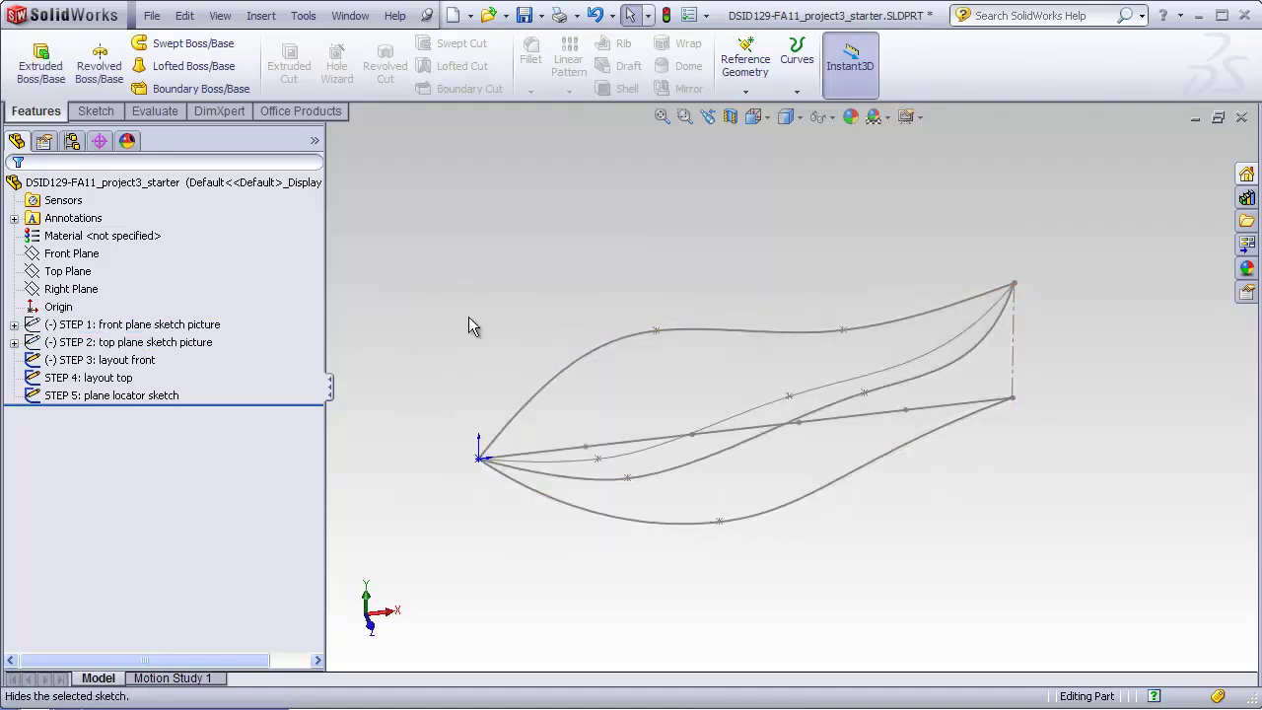
middle_click_drag(553, 355, 517, 290)
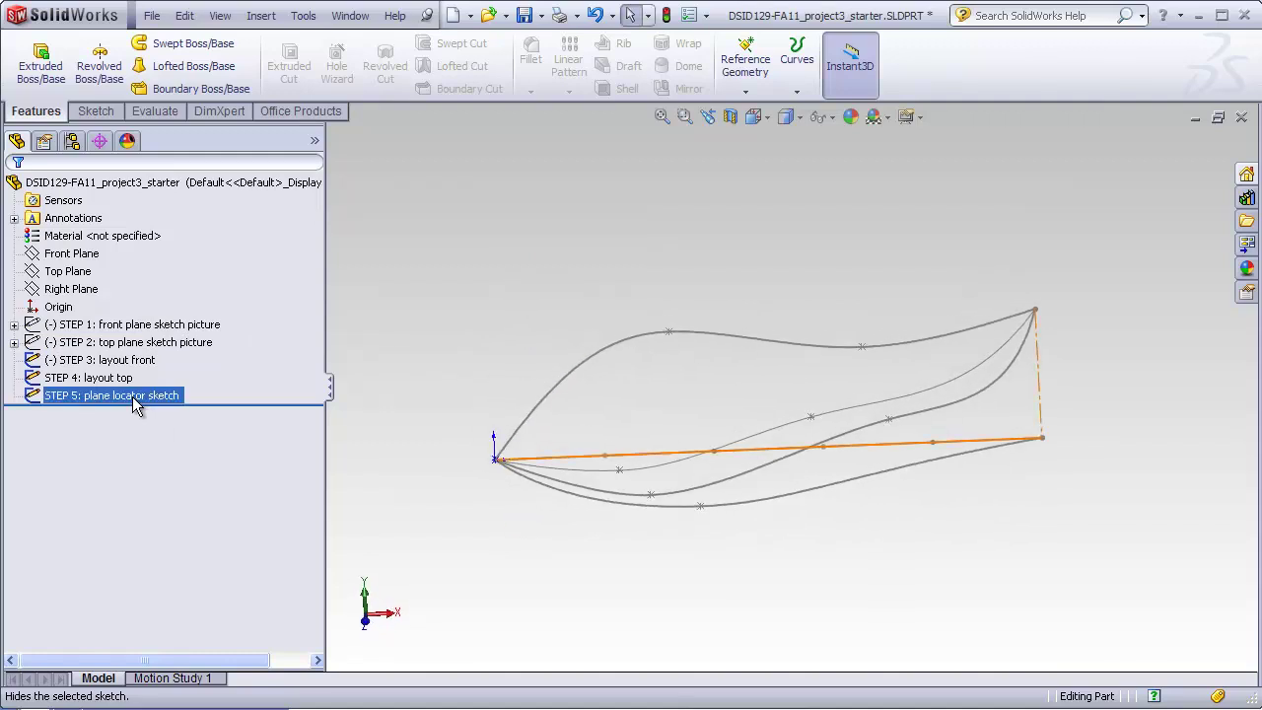
middle_click_drag(473, 394, 493, 414)
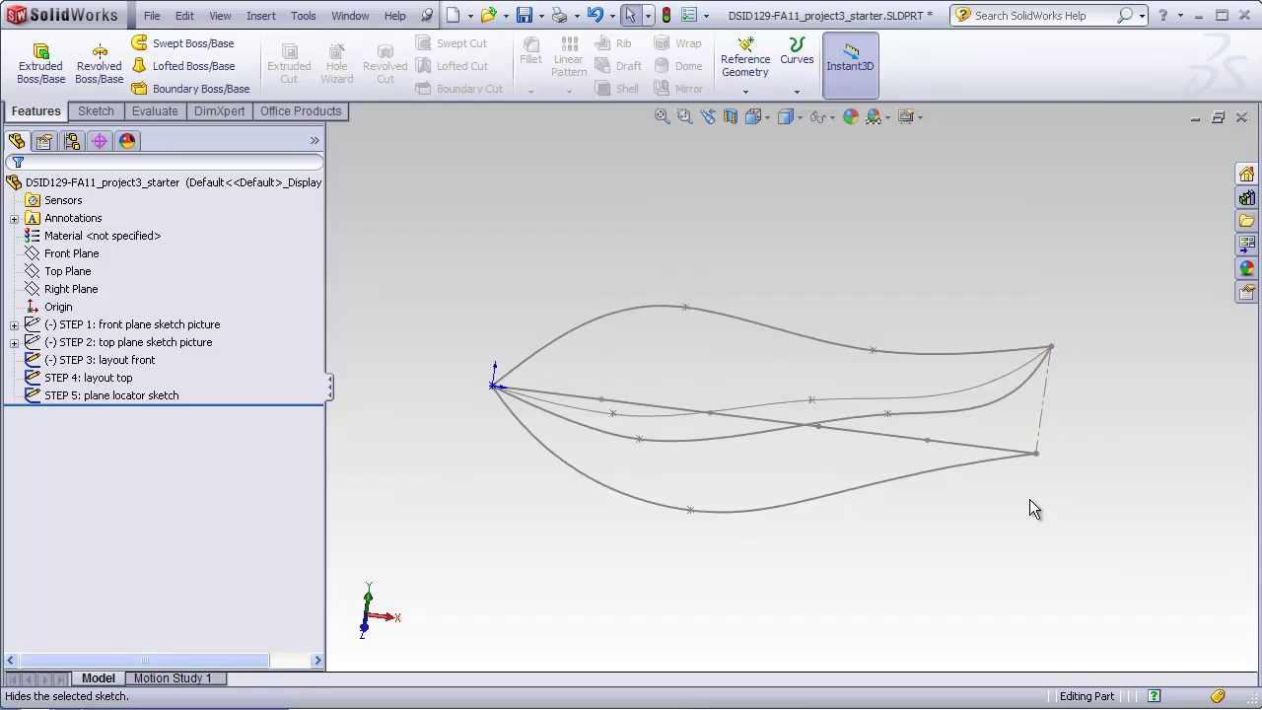
- Review the STEP 5 plane locator sketch in edit mode and exit it unchanged
right_click(166, 396)
left_click(172, 337)
middle_click_drag(553, 570, 521, 473)
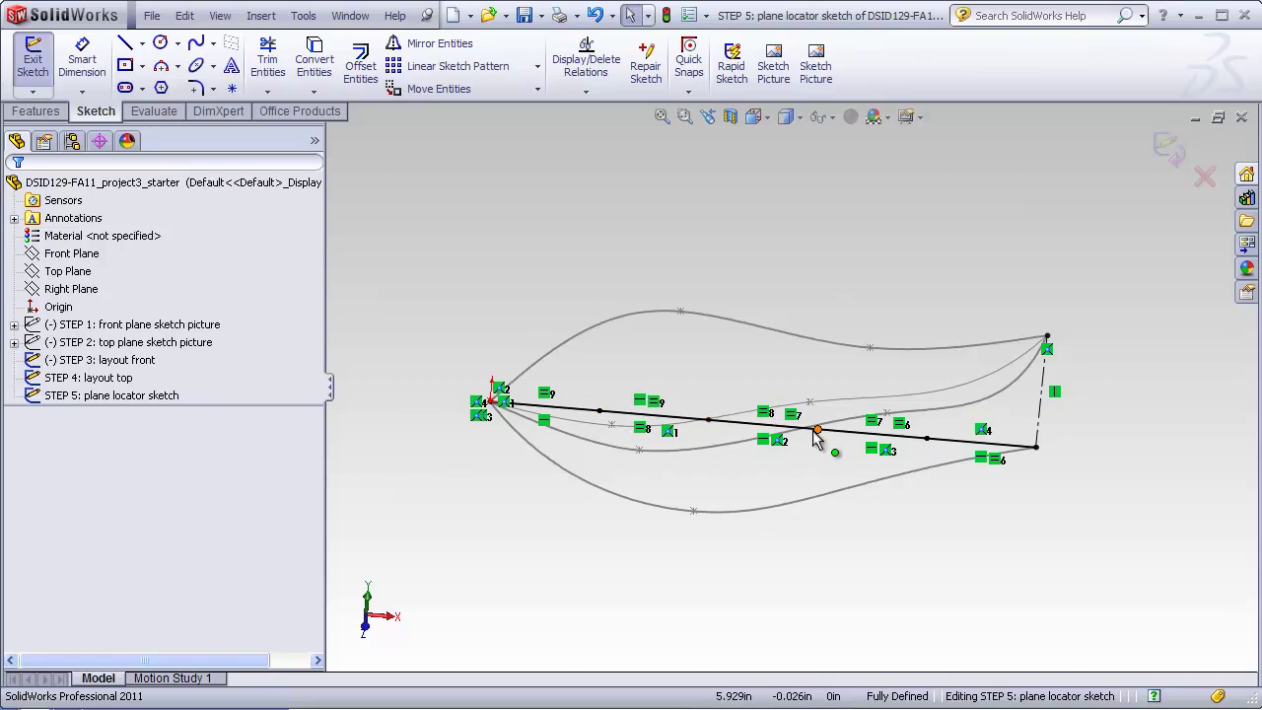
left_click(1169, 148)
- Orbit the curves and select the Right Plane as the plane reference
mouse_move(955, 263)
middle_mouse_down()
mouse_move(907, 262)
mouse_move(650, 332)
middle_mouse_up()
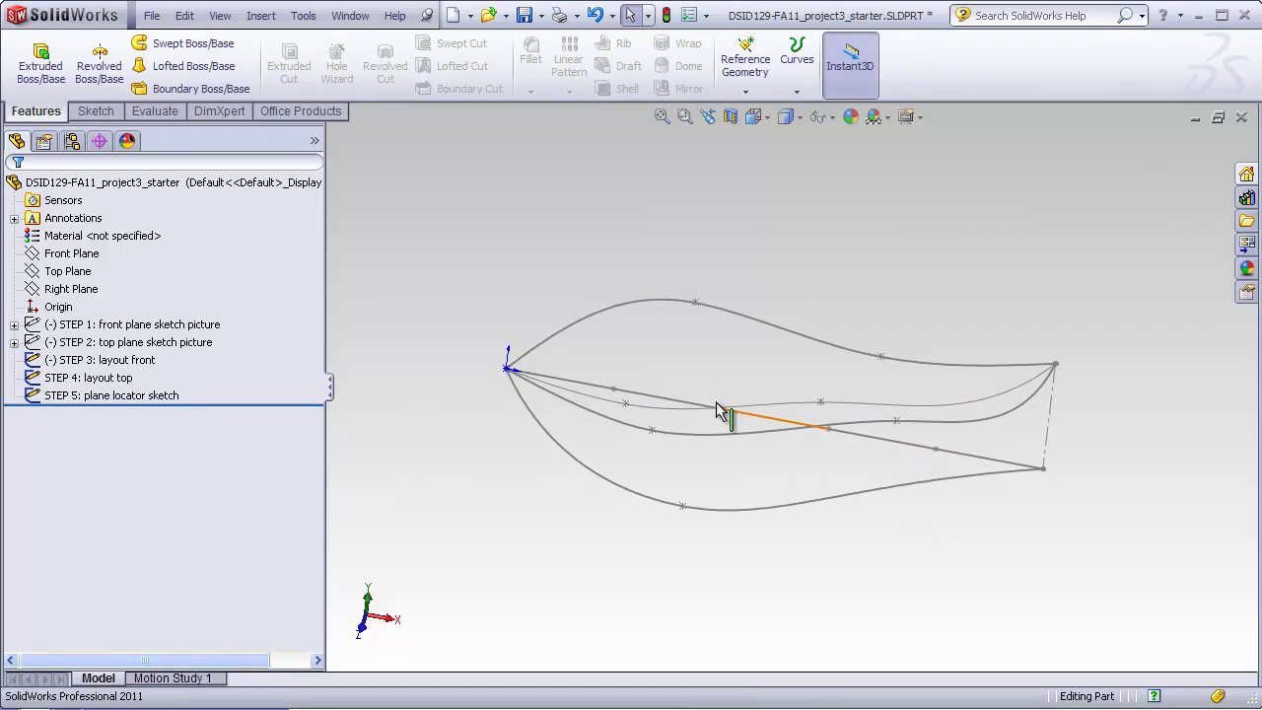
mouse_move(578, 298)
middle_mouse_down()
mouse_move(591, 208)
mouse_move(555, 360)
mouse_move(473, 360)
middle_mouse_up()
left_click(169, 326)
left_click(94, 289)
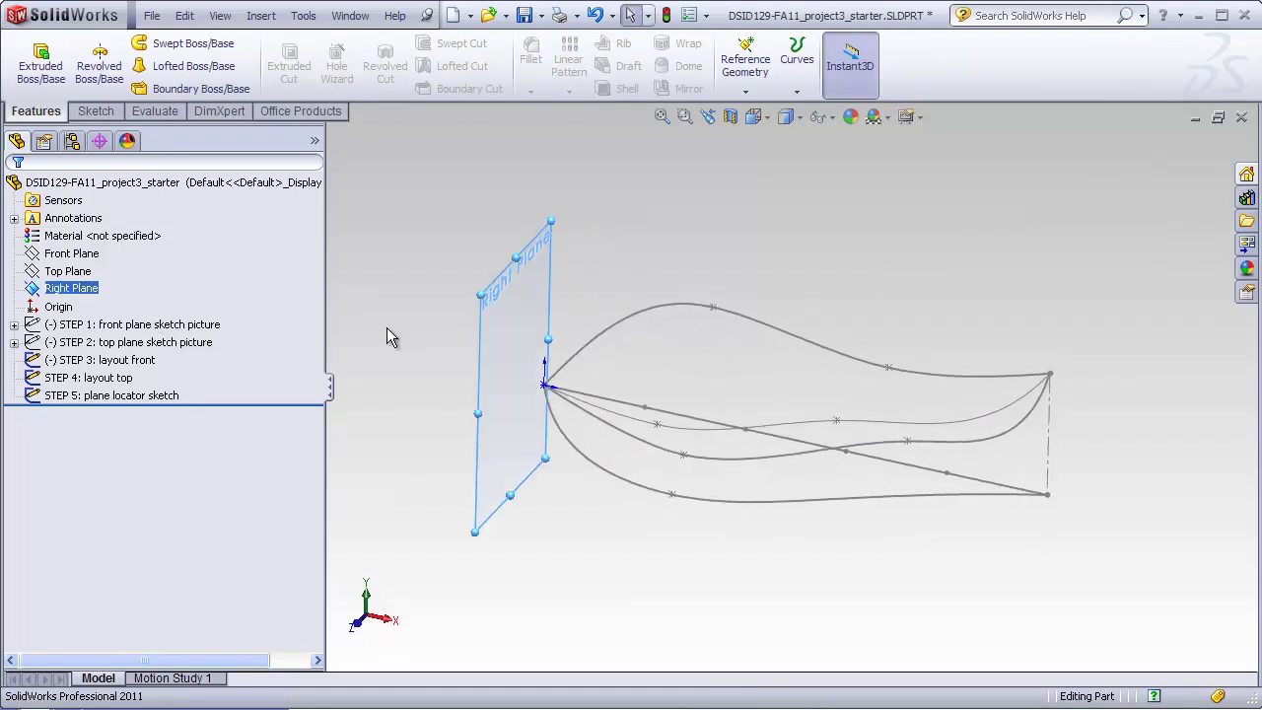
- Create Plane1 parallel to the Right Plane through locator sketch point 2
left_click(746, 65)
left_click(754, 106)
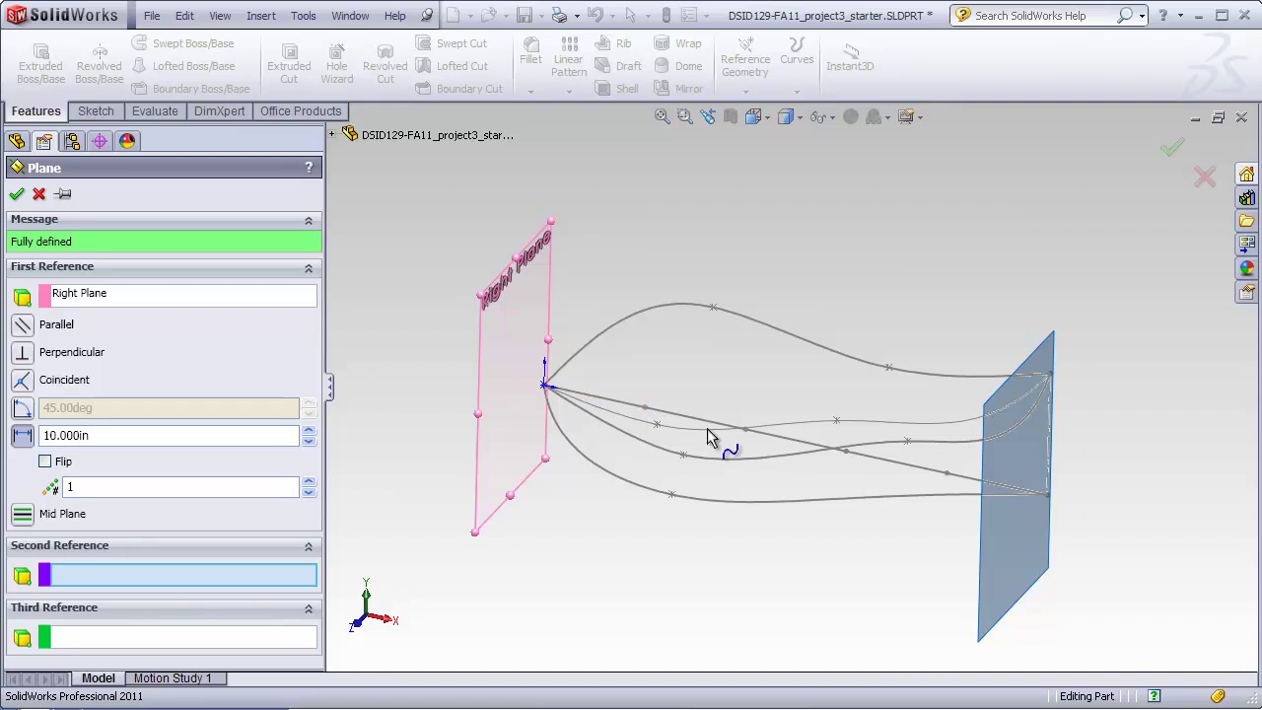
left_click(644, 408)
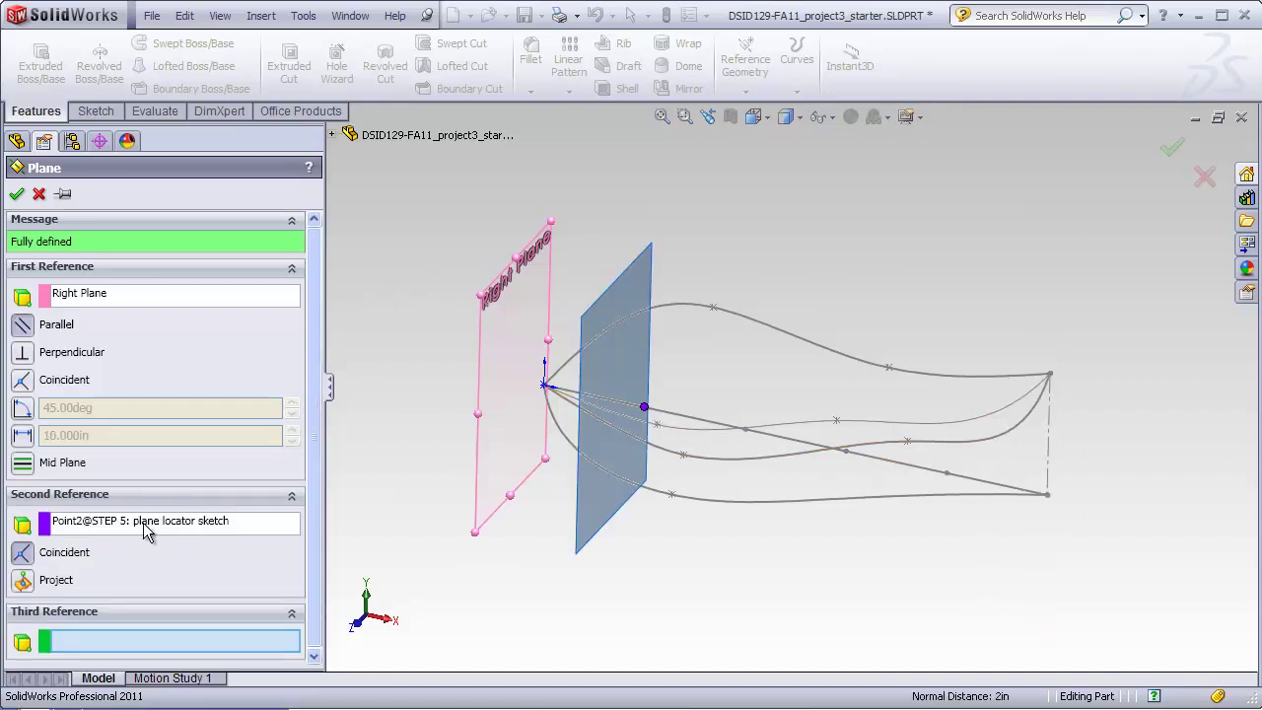
left_click(16, 194)
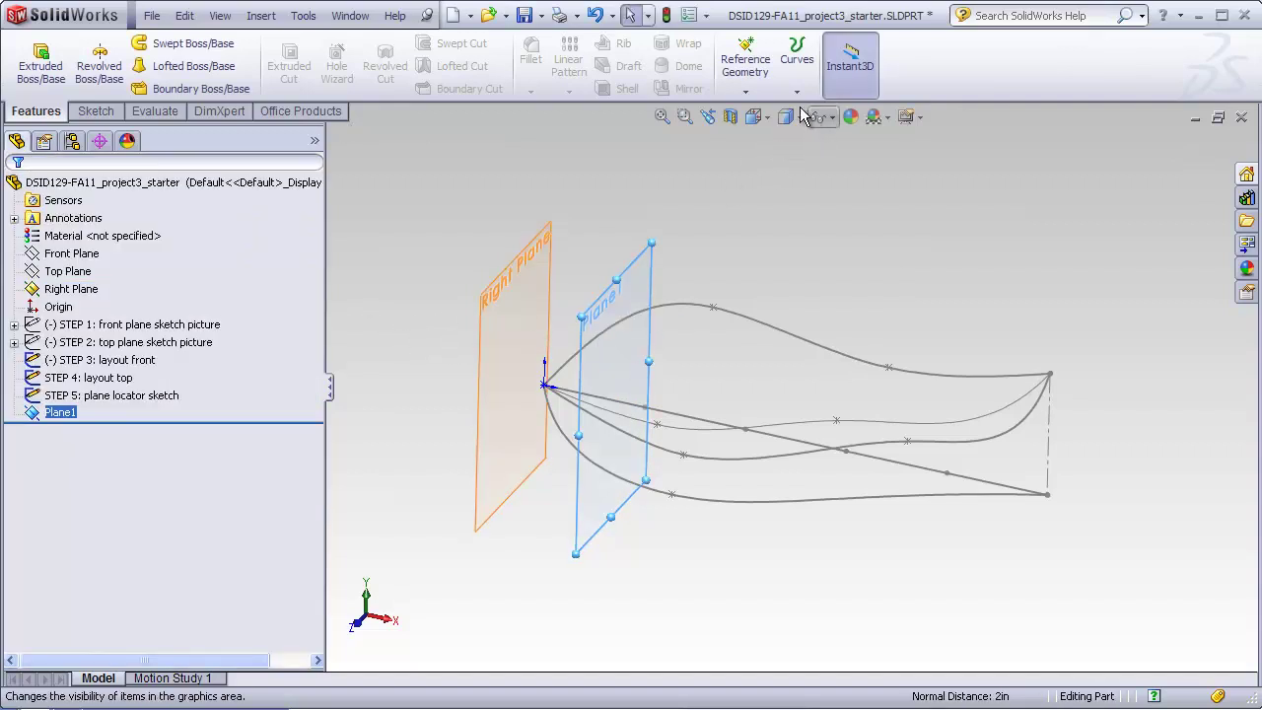
- Create Plane2 parallel to the Right Plane through locator sketch point 4
left_click(746, 89)
left_click(757, 107)
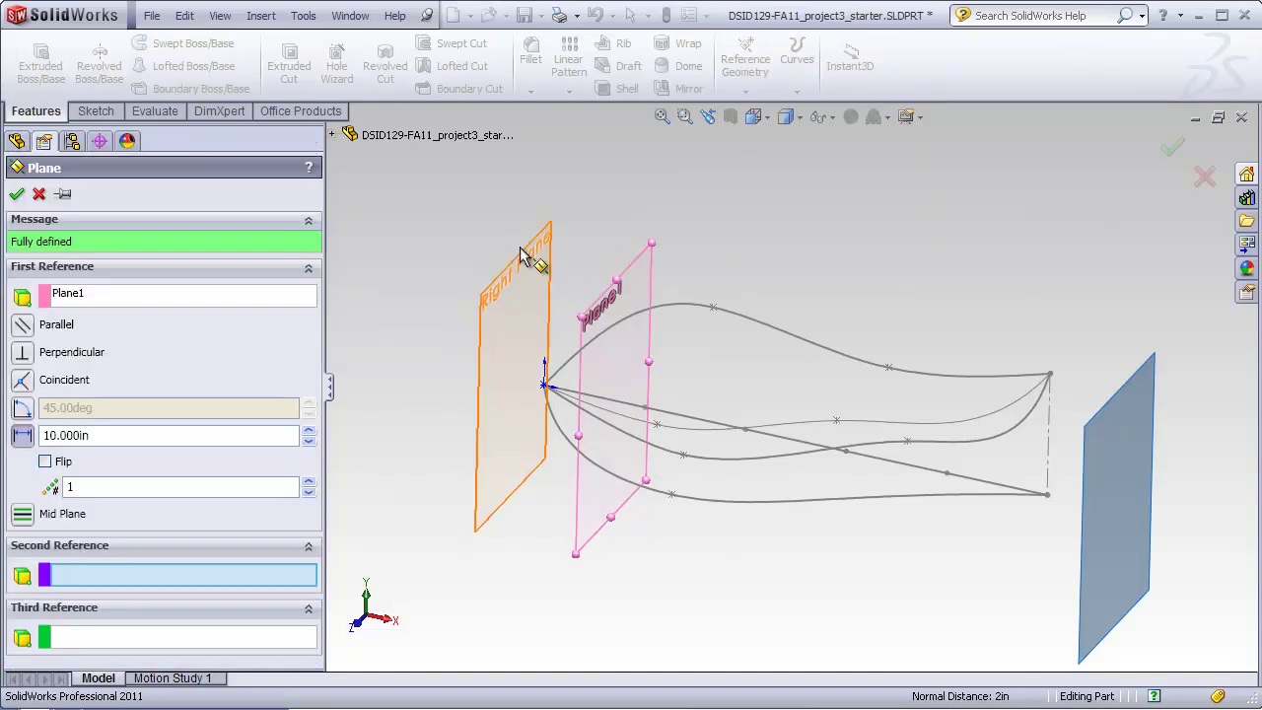
left_click(745, 430)
left_click(56, 296)
left_click(475, 296)
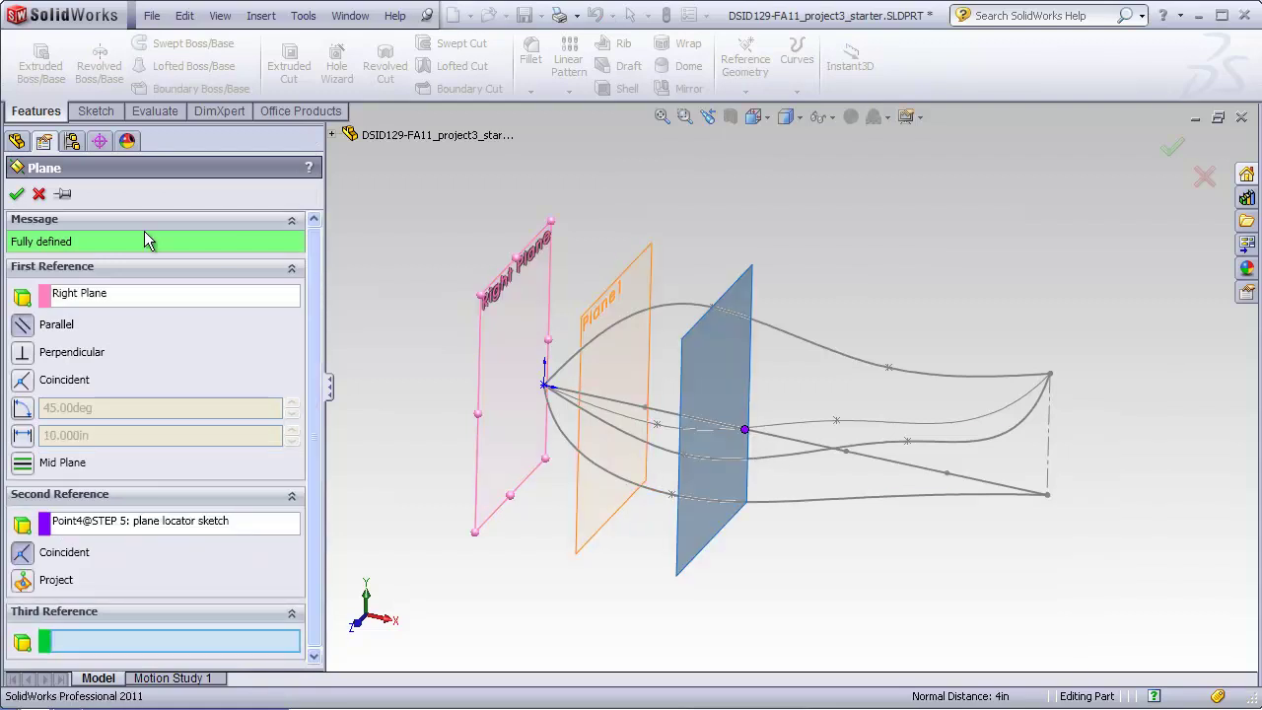
left_click(17, 193)
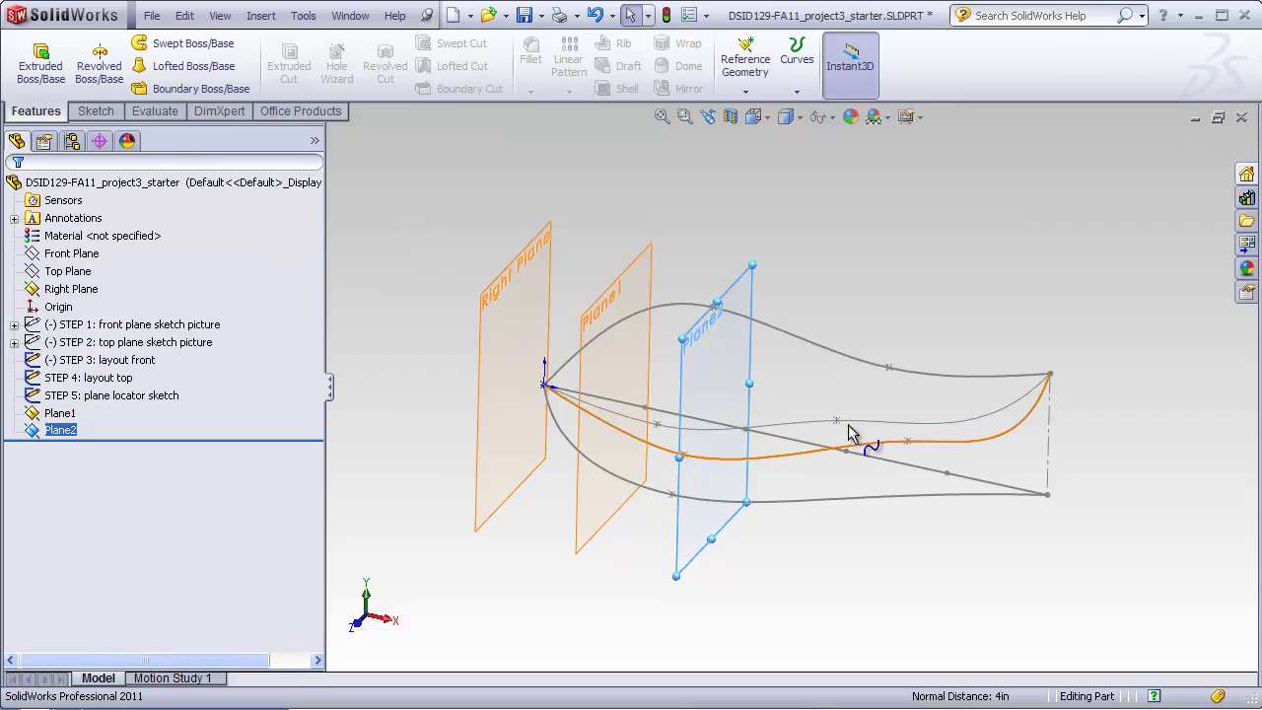
middle_click_drag(860, 419, 806, 374)
middle_click_drag(949, 369, 895, 386)
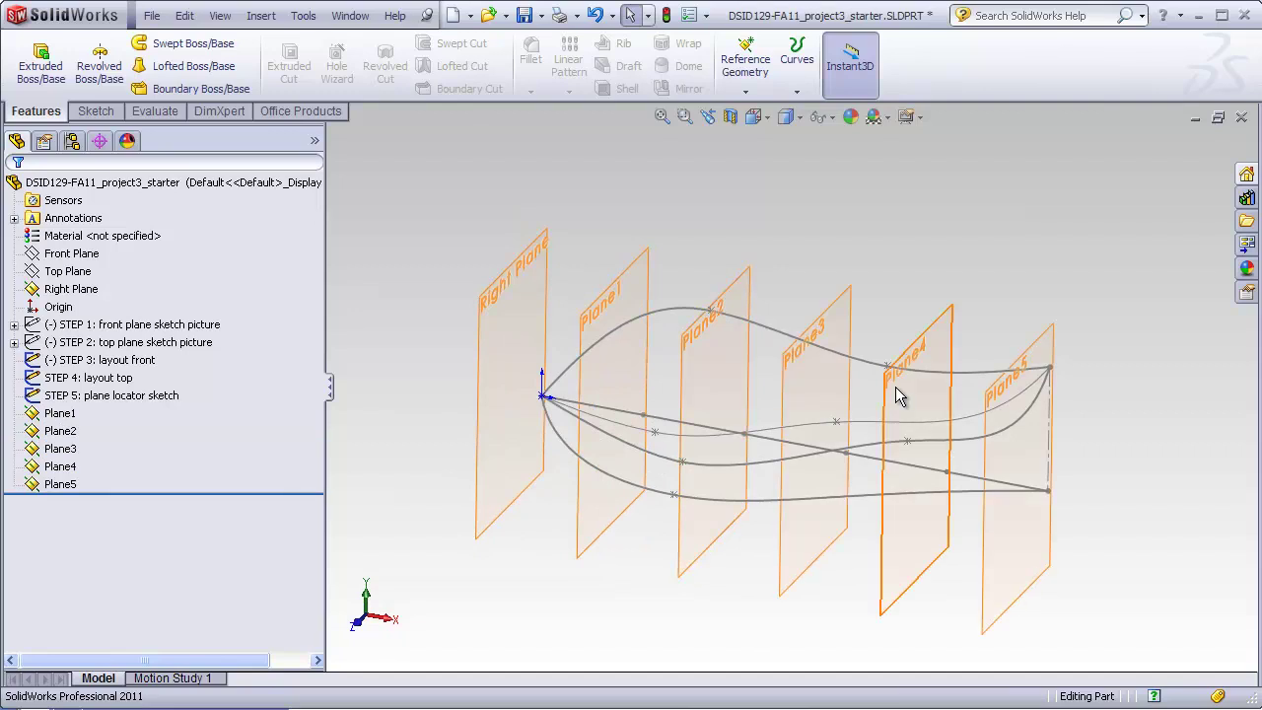
middle_click_drag(916, 417, 917, 384)
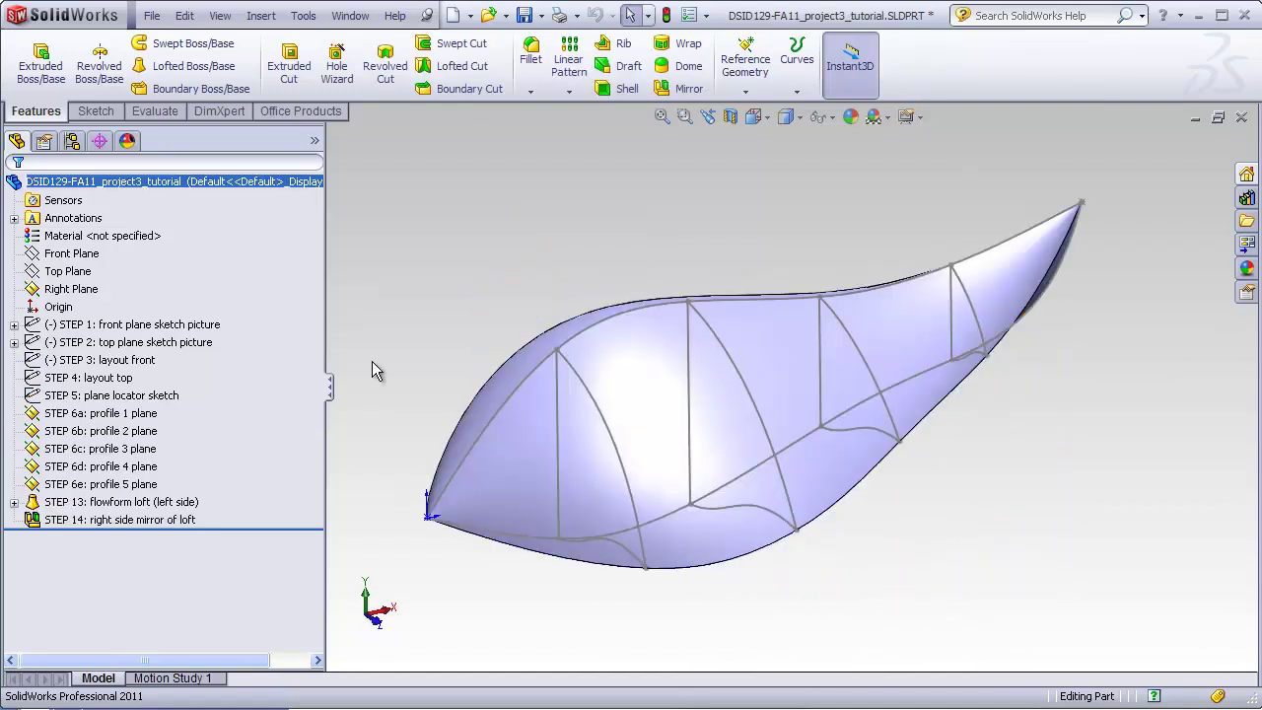
- Inspect the profile 1 and profile 5 planes and the plane locator sketch on the finished loft
left_click(104, 415)
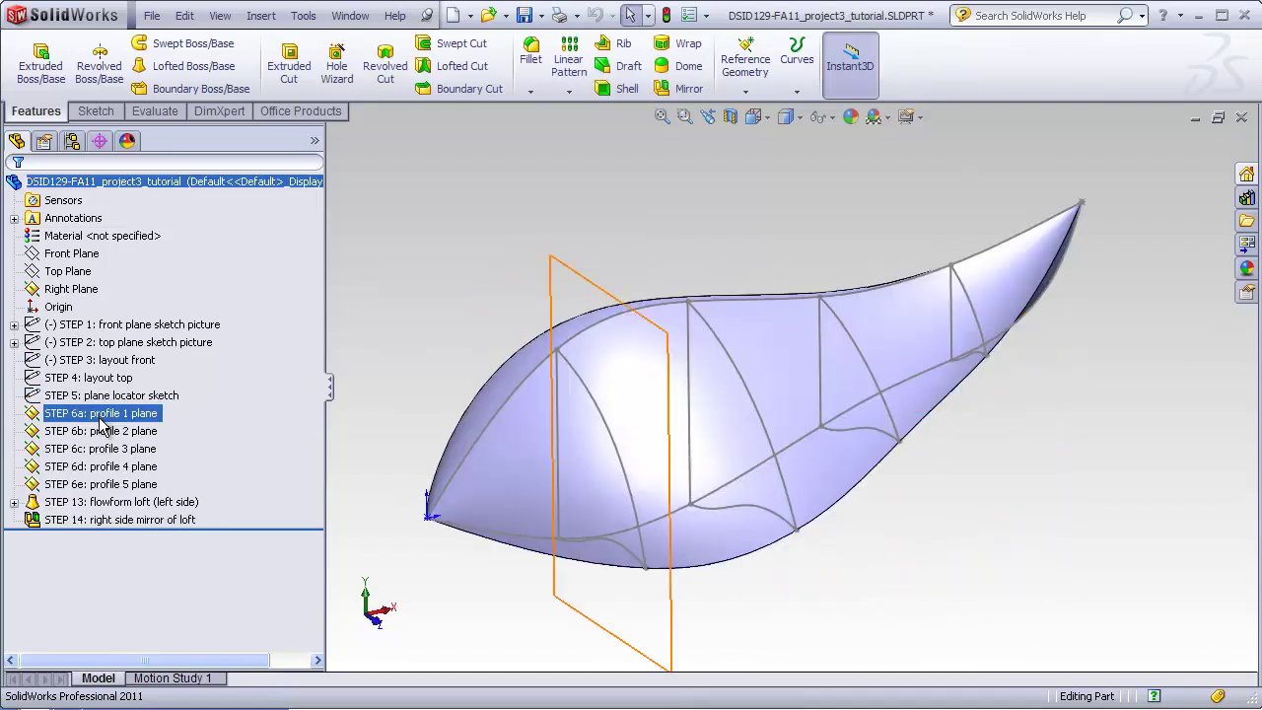
left_click(105, 485)
key("Up")
key("Up")
key("Up")
key("Down")
key("Down")
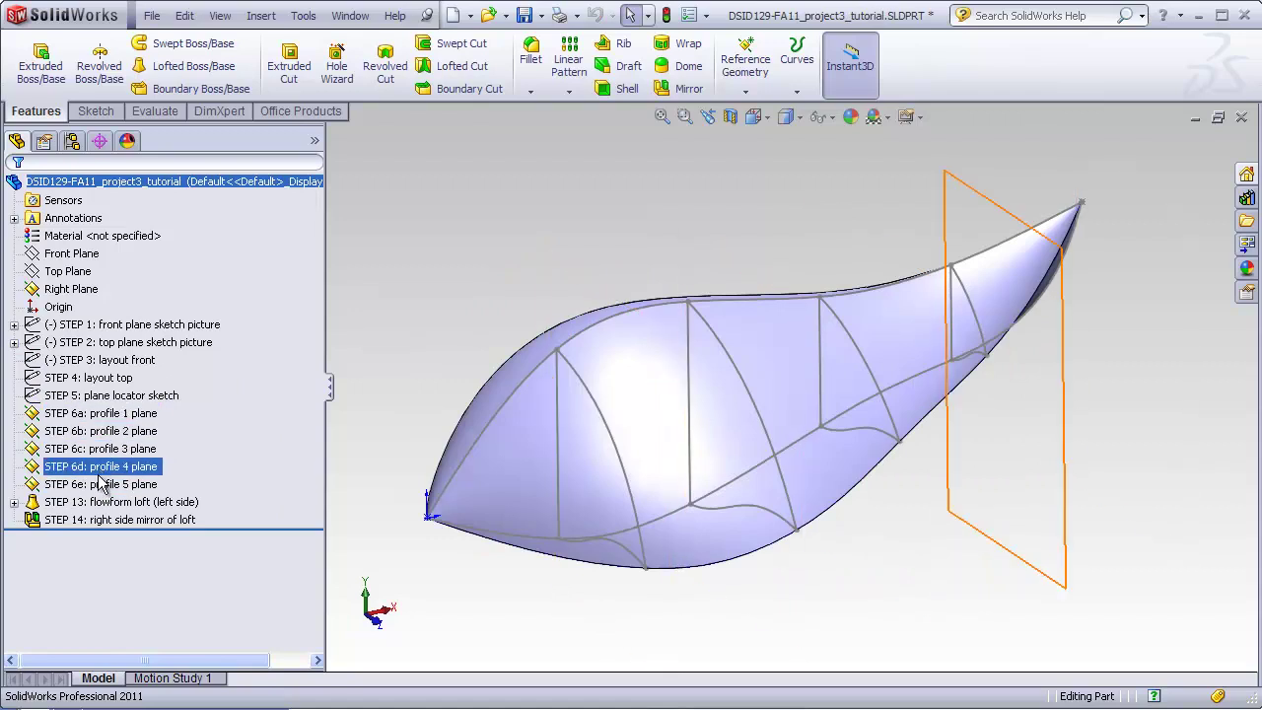
key("Down")
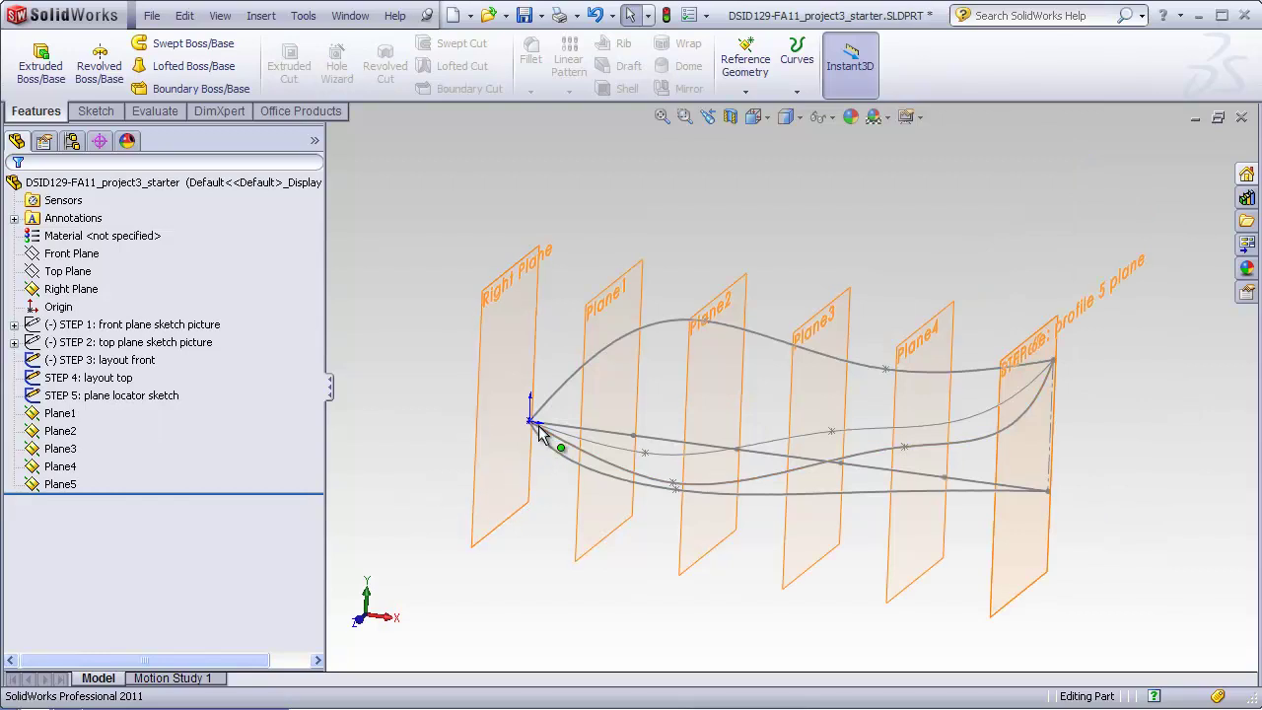
left_click(197, 397)
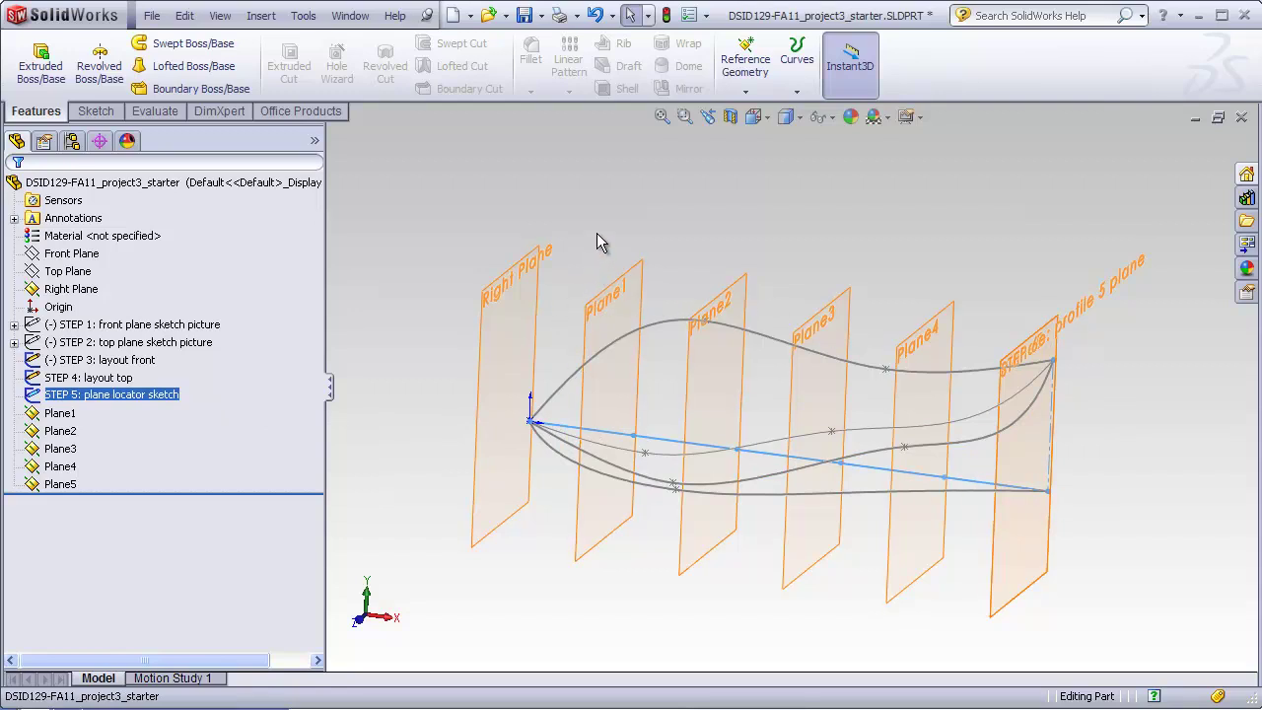
- Open the layout front sketch, check the lower curve's 10.000 length, and exit without changes
mouse_move(599, 233)
middle_mouse_down()
mouse_move(619, 222)
mouse_move(604, 254)
middle_mouse_up()
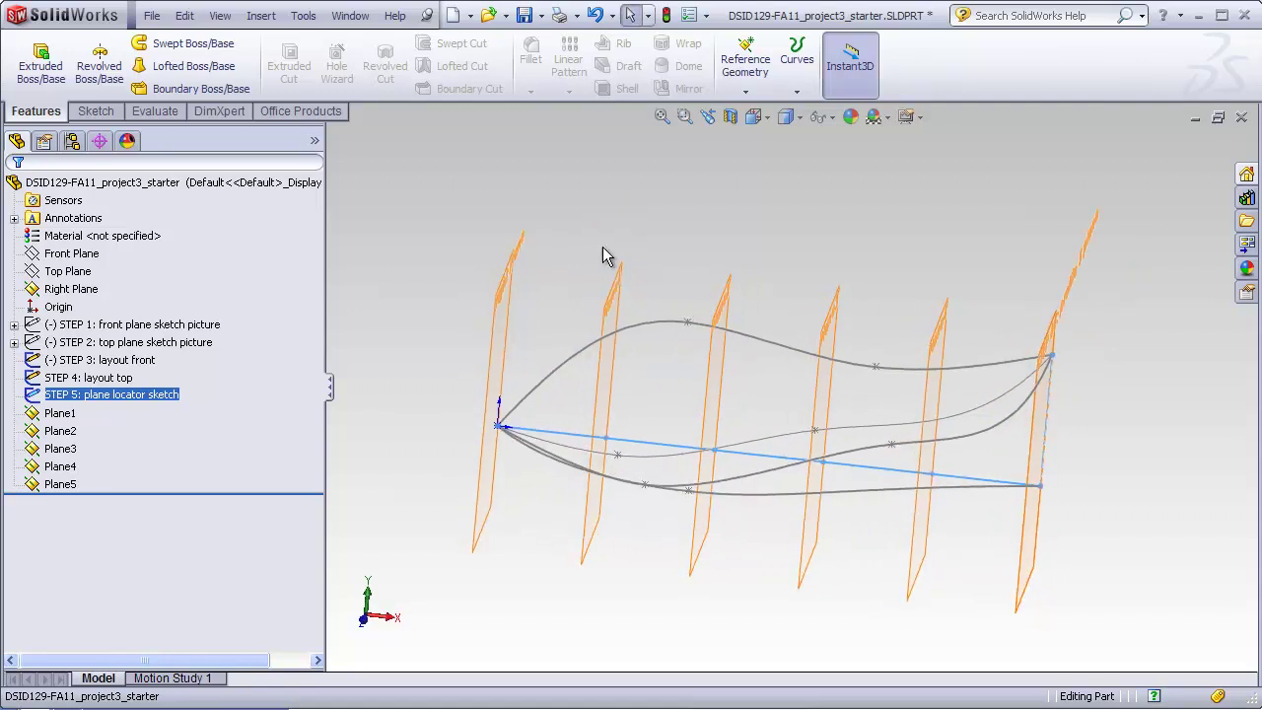
mouse_move(935, 301)
middle_mouse_down()
mouse_move(924, 276)
mouse_move(916, 287)
middle_mouse_up()
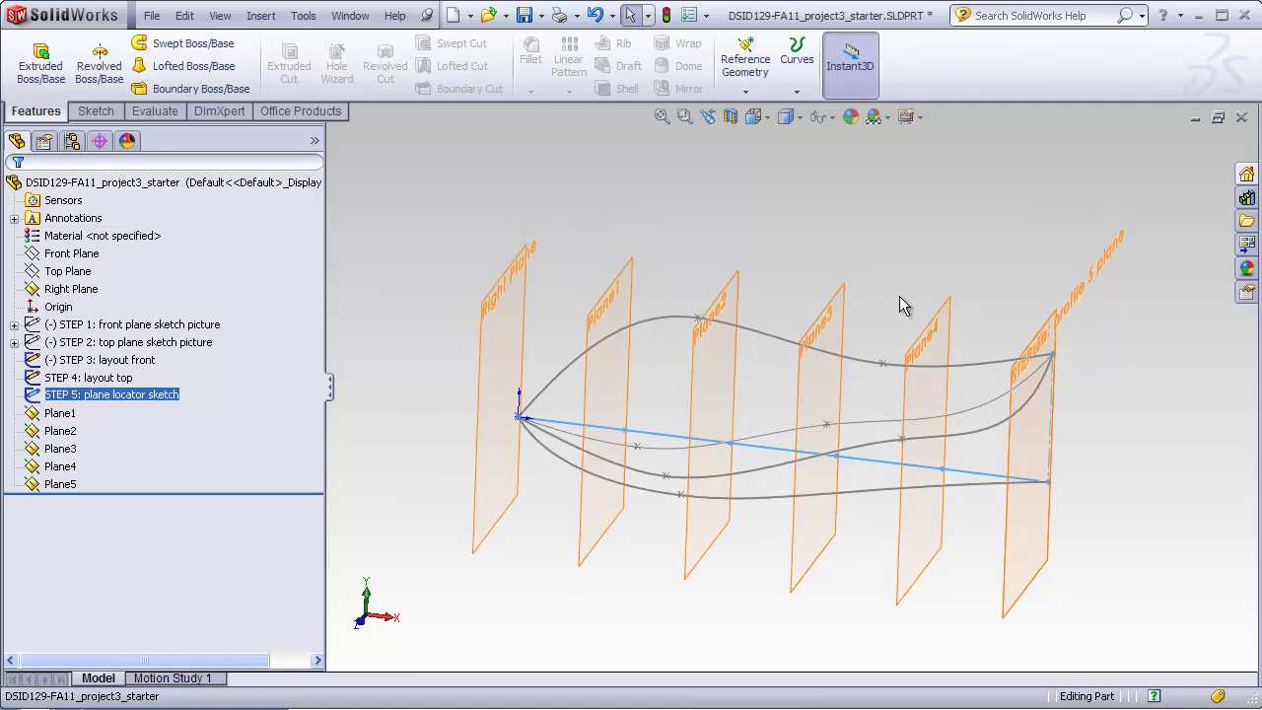
middle_click_drag(905, 286, 514, 602)
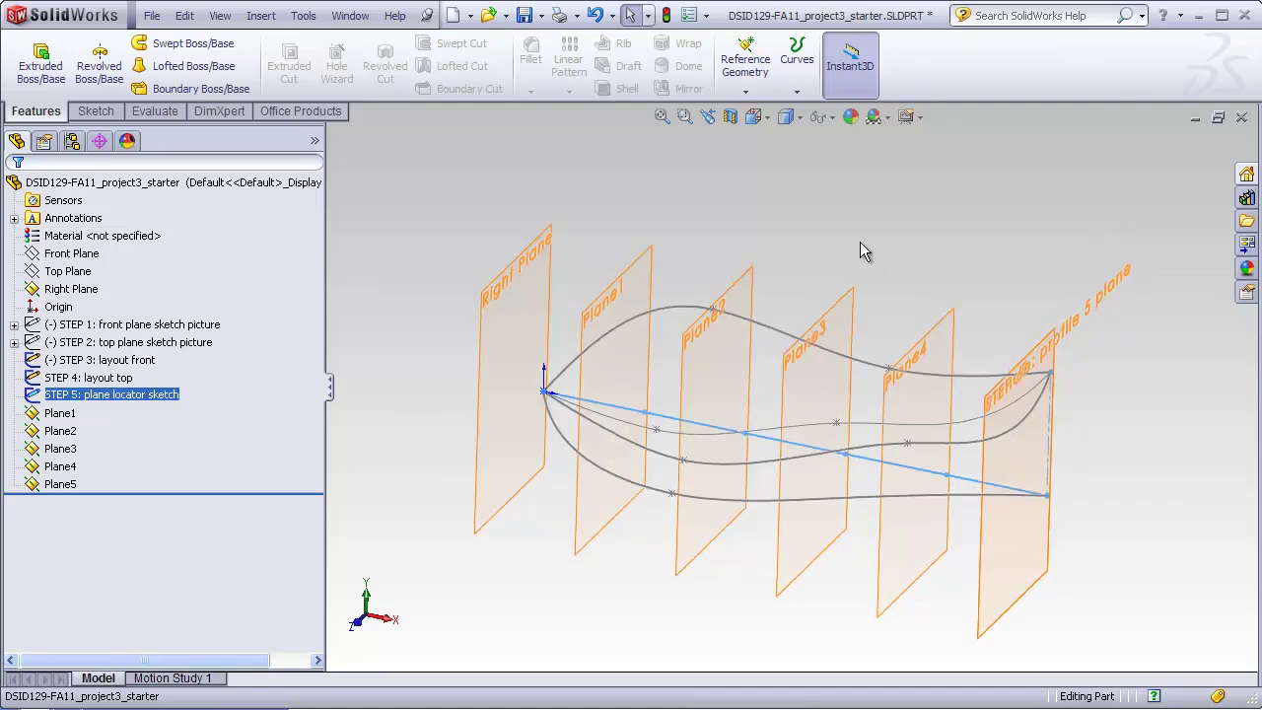
middle_click_drag(838, 230, 861, 174)
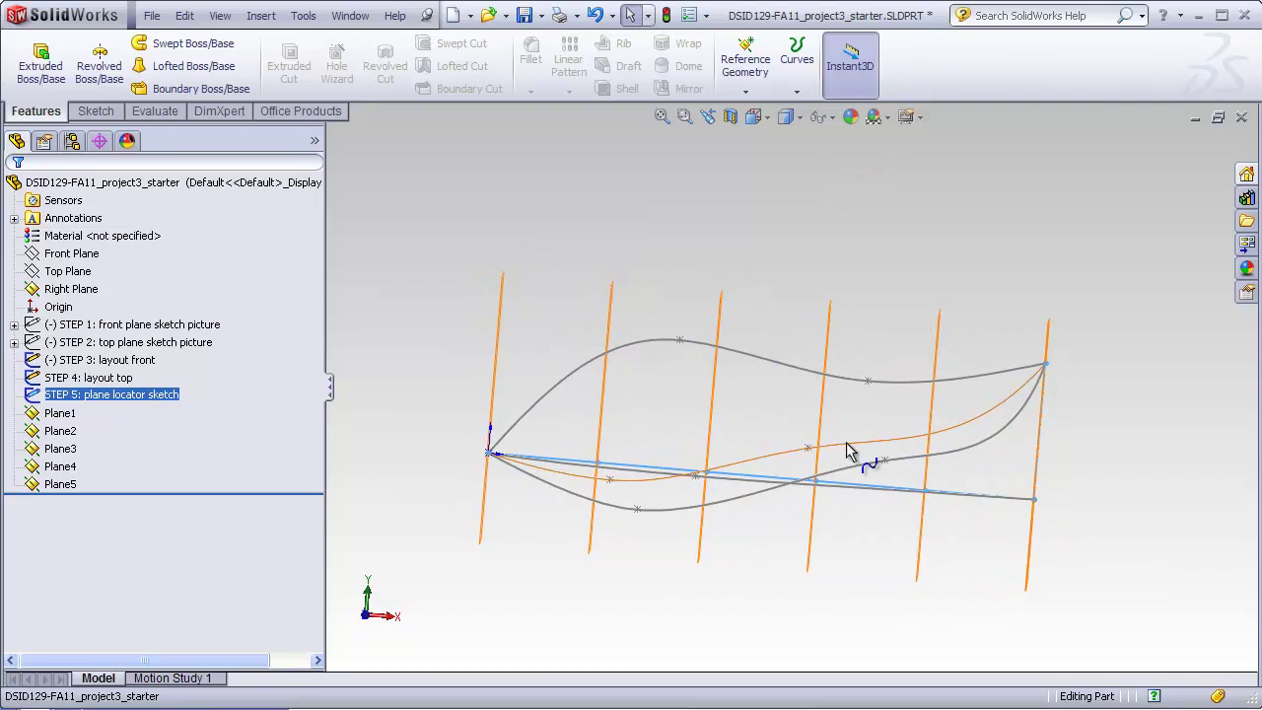
middle_click_drag(836, 280, 580, 471)
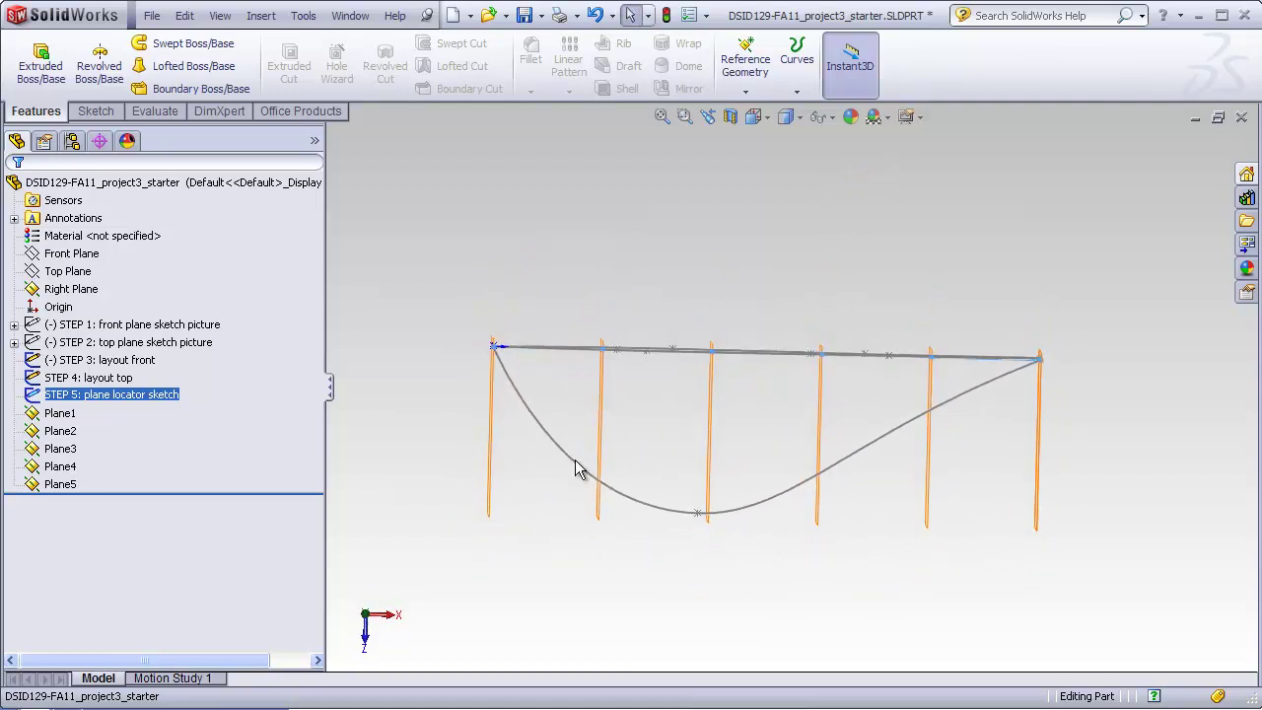
middle_click_drag(937, 445, 908, 360)
double_click(794, 399)
left_click(802, 408)
left_click(795, 508)
key("ctrl+b")
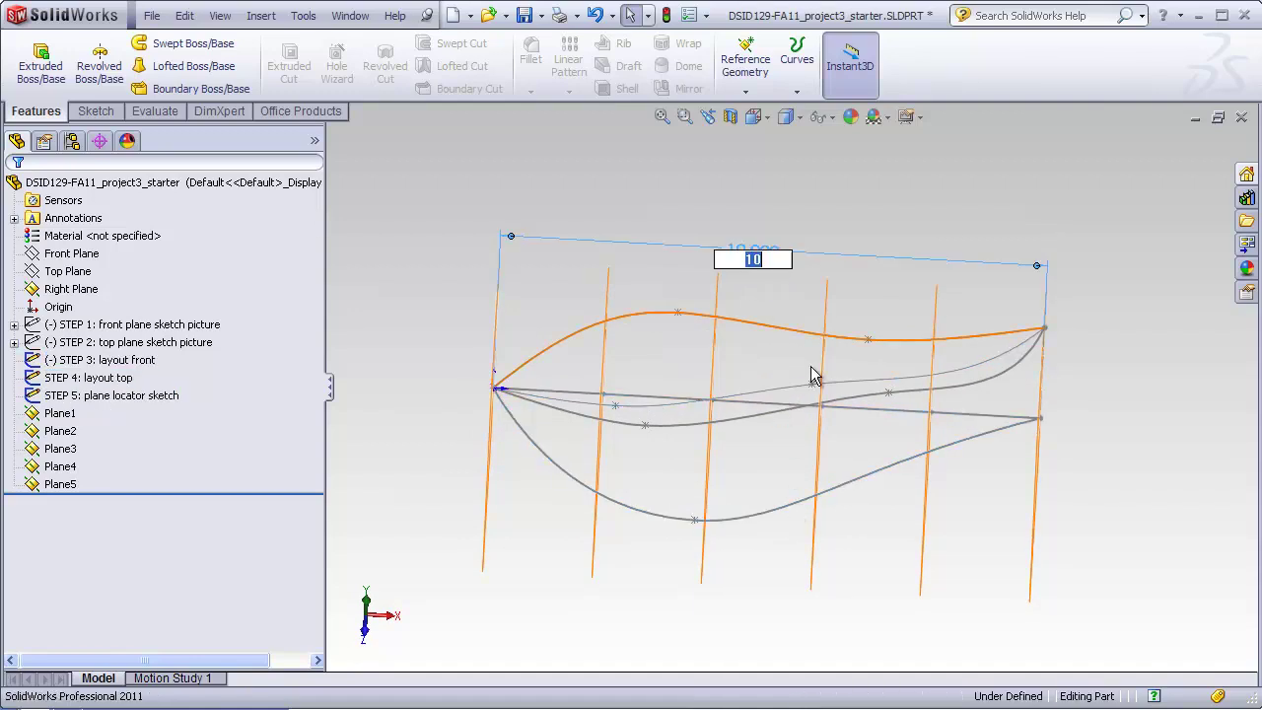
- Rotate the view to show Plane1–Plane5 at an angle across the leaf curves
middle_click_drag(444, 421, 419, 382)
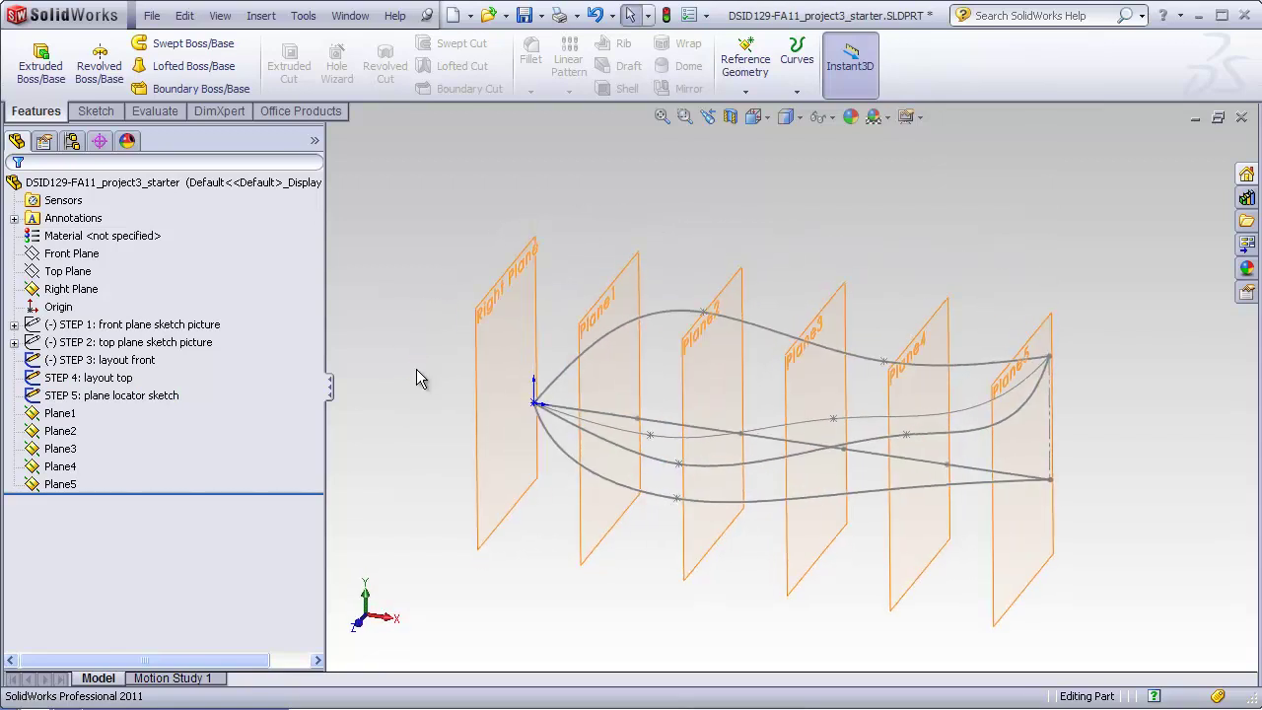
mouse_move(1130, 544)
middle_mouse_down()
mouse_move(1121, 515)
mouse_move(1135, 555)
middle_mouse_up()
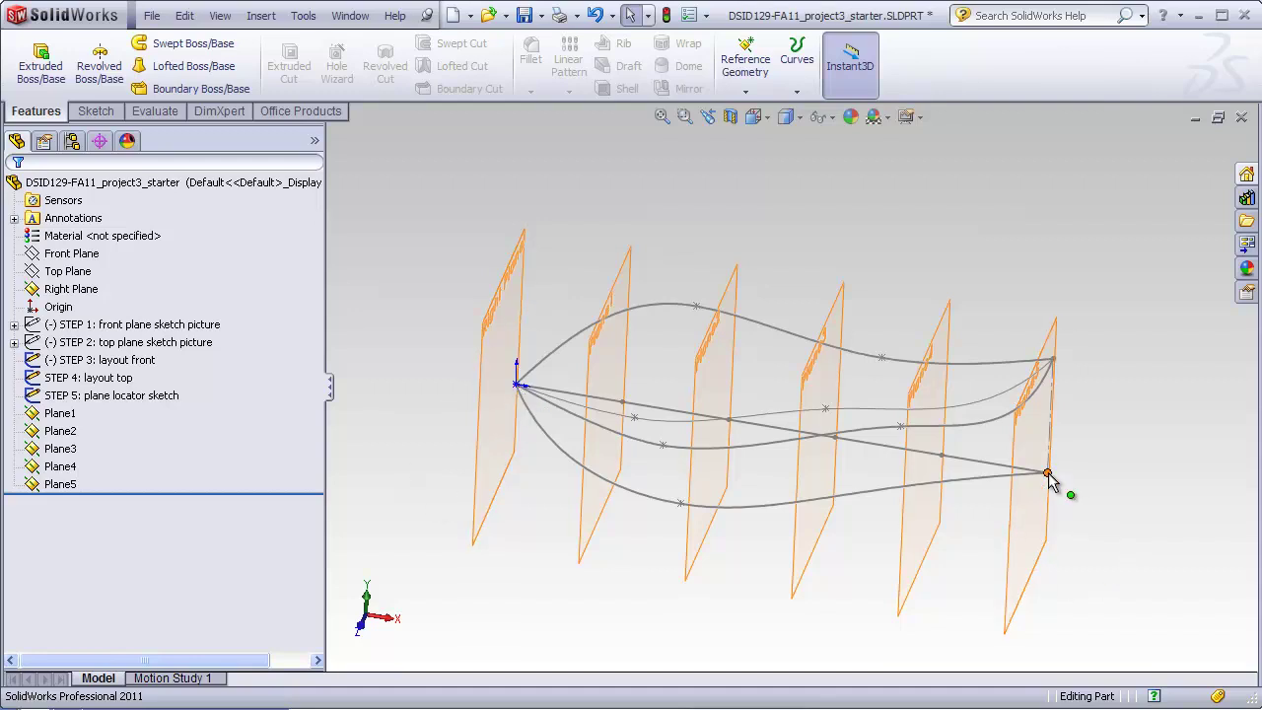
middle_click_drag(1096, 480, 1095, 481)
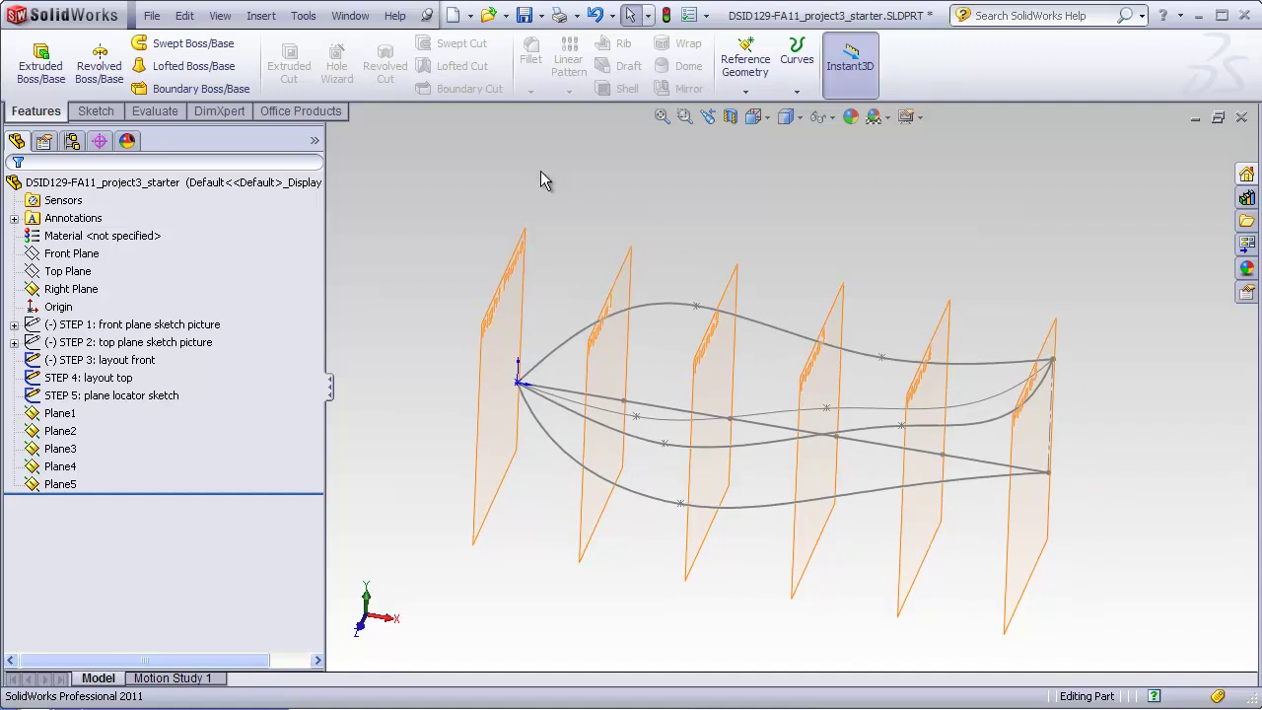
- Convert the front layout's middle spline into Sketch1 on the Front Plane and close the sketch
left_click(261, 15)
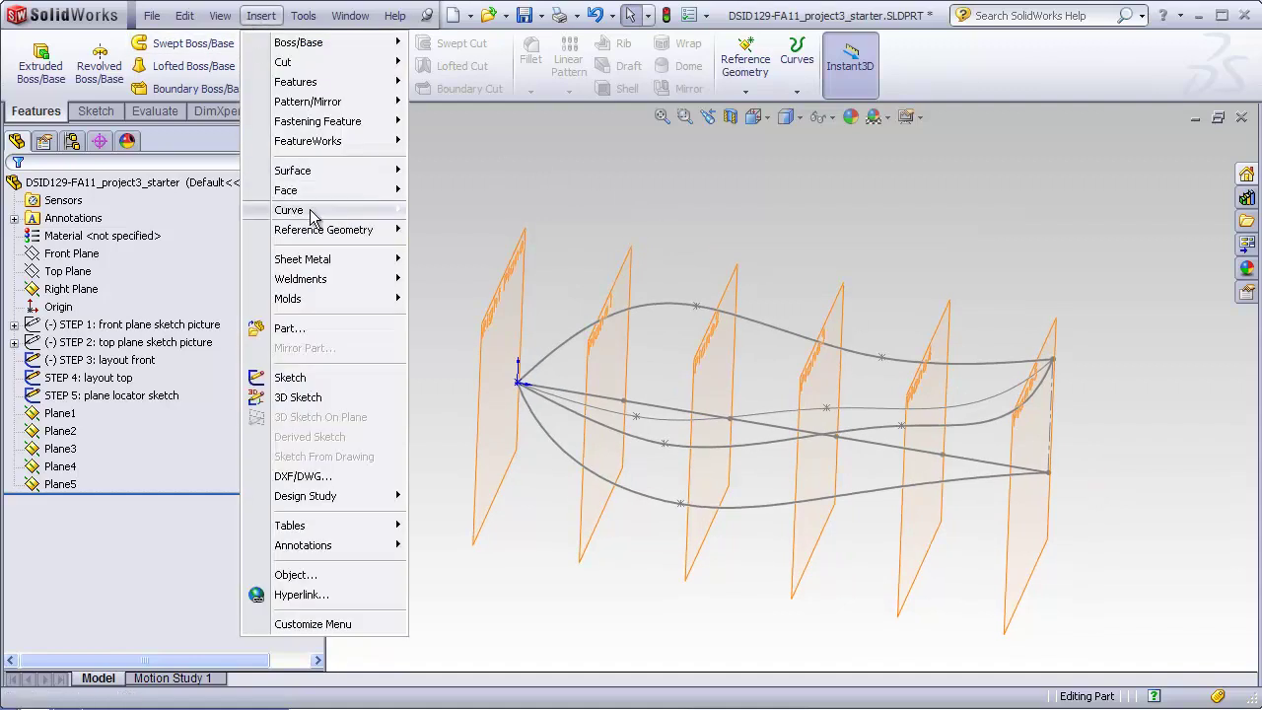
mouse_move(311, 215)
mouse_move(668, 231)
middle_mouse_down()
mouse_move(681, 240)
mouse_move(697, 183)
mouse_move(688, 223)
middle_mouse_up()
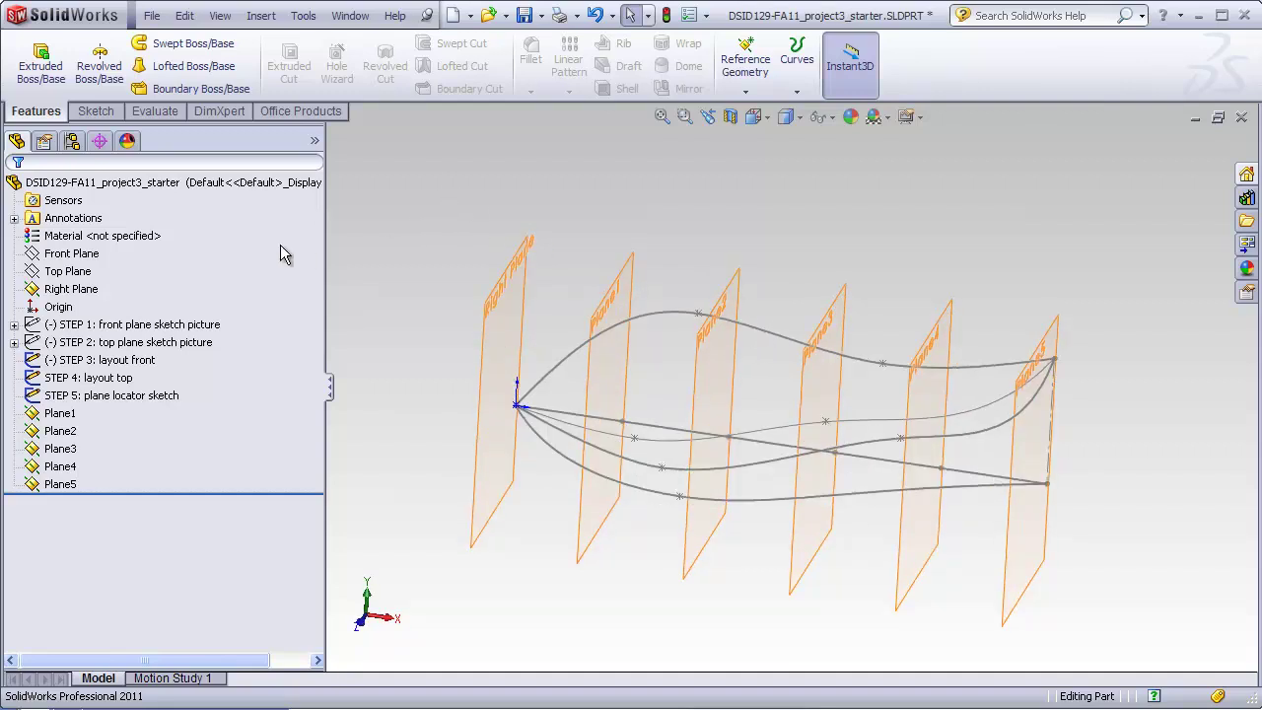
left_click(69, 253)
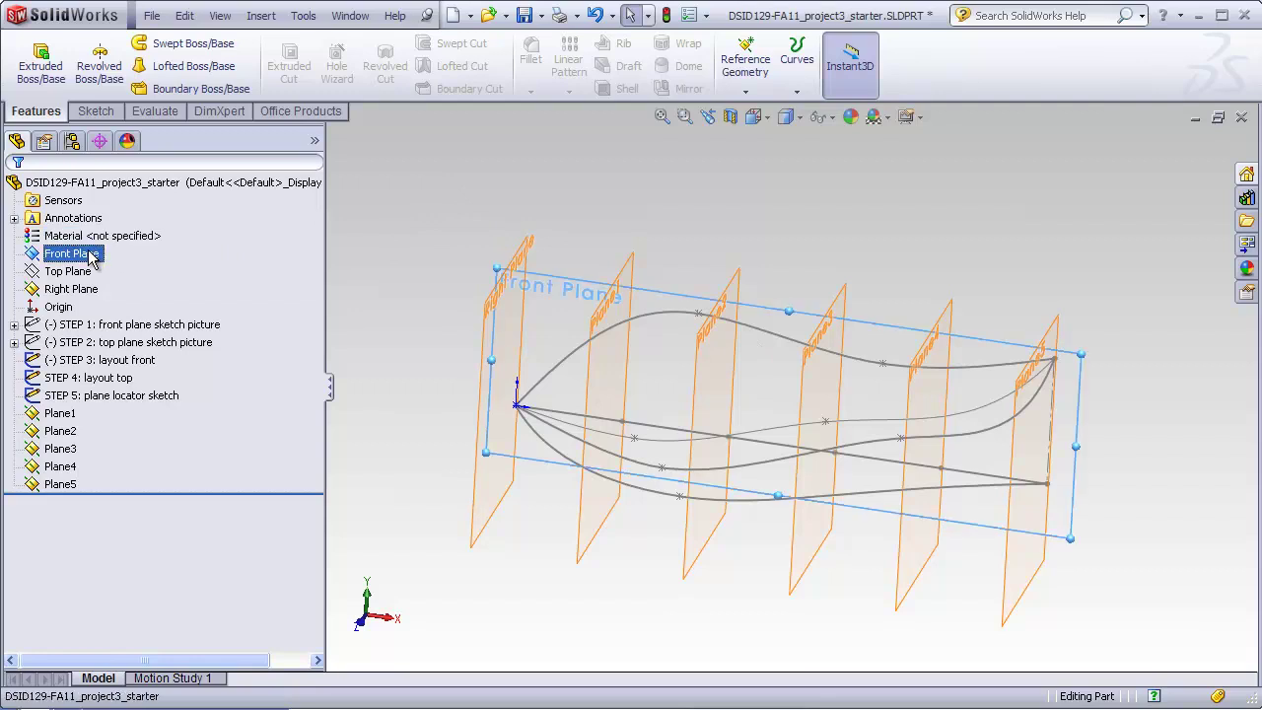
left_click(95, 110)
left_click(33, 61)
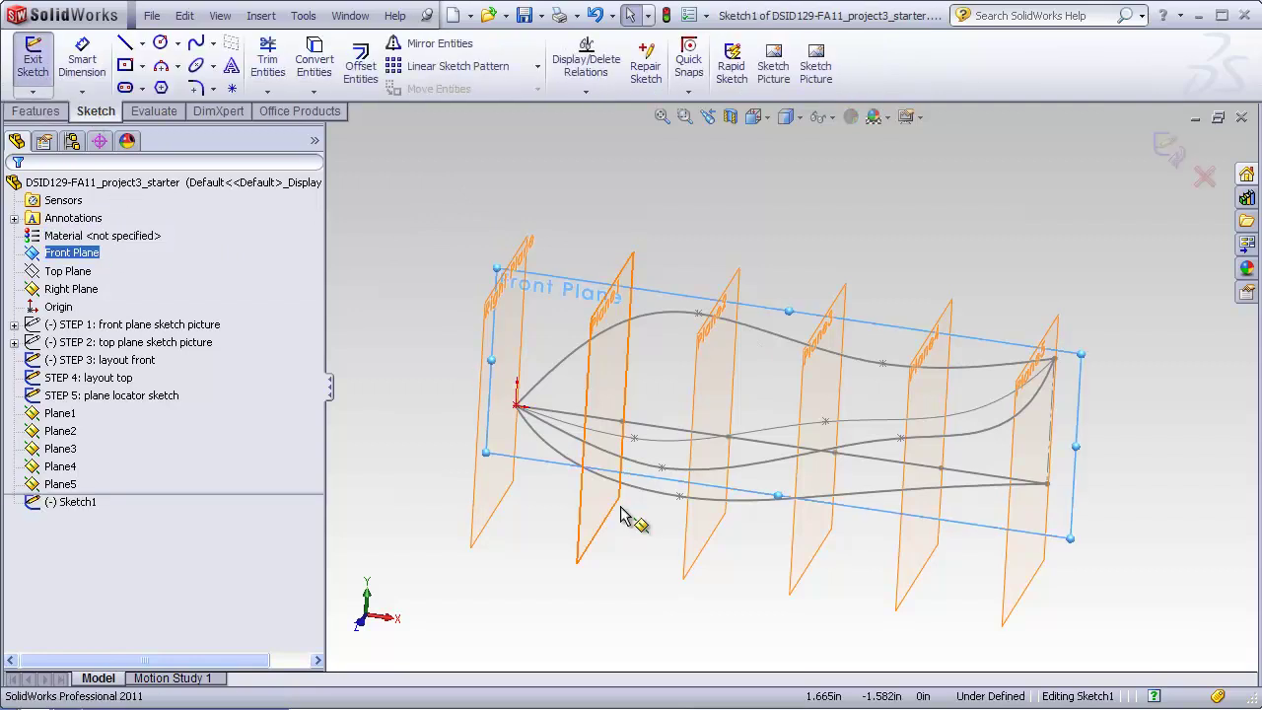
left_click(676, 440)
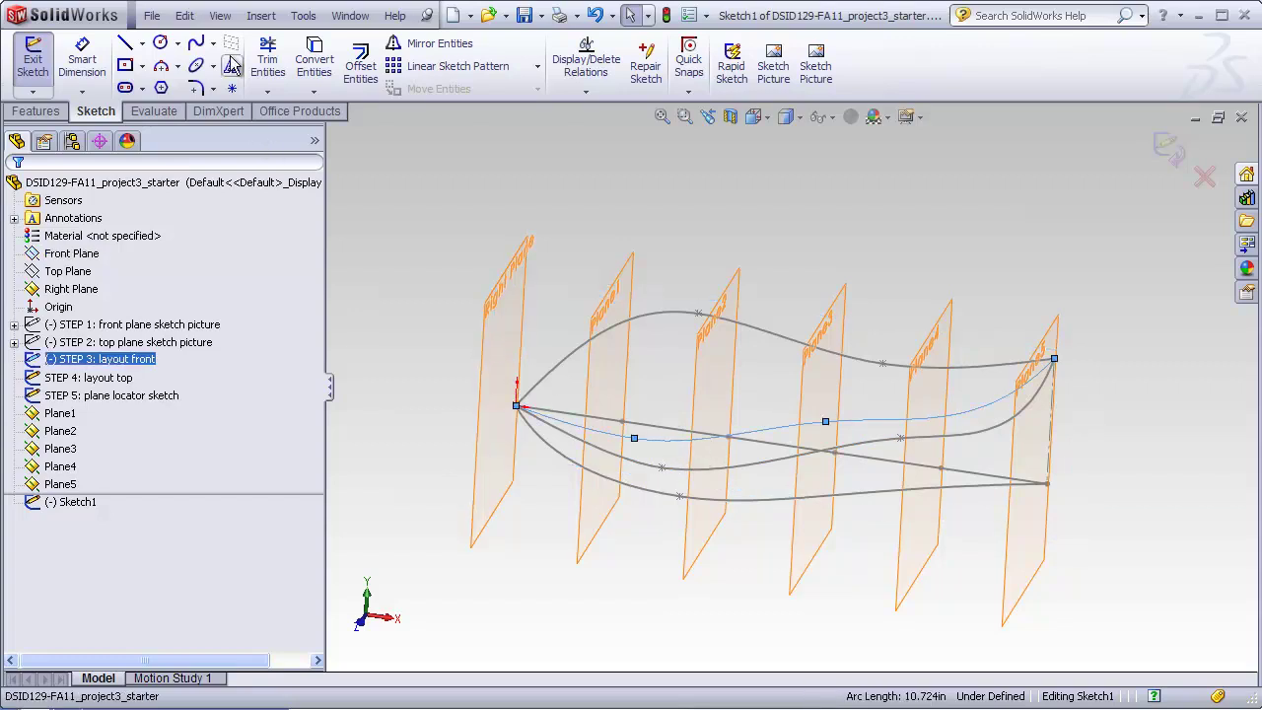
left_click(314, 64)
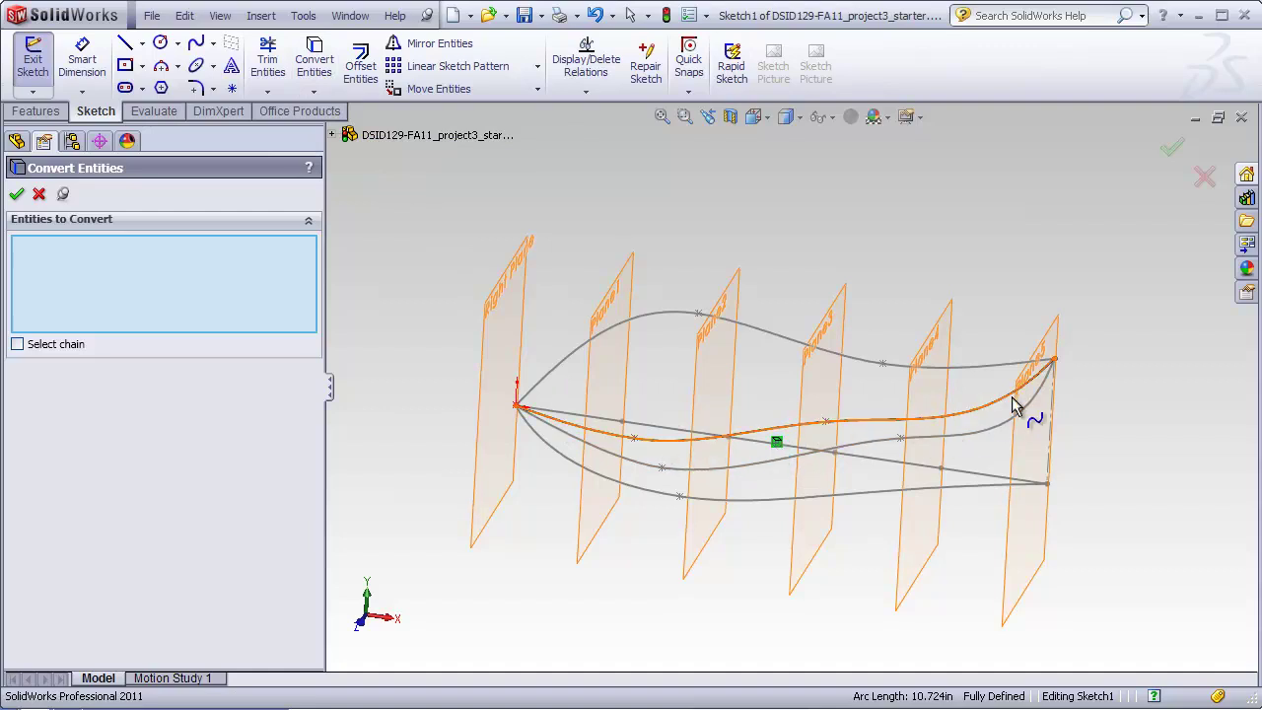
left_click(16, 193)
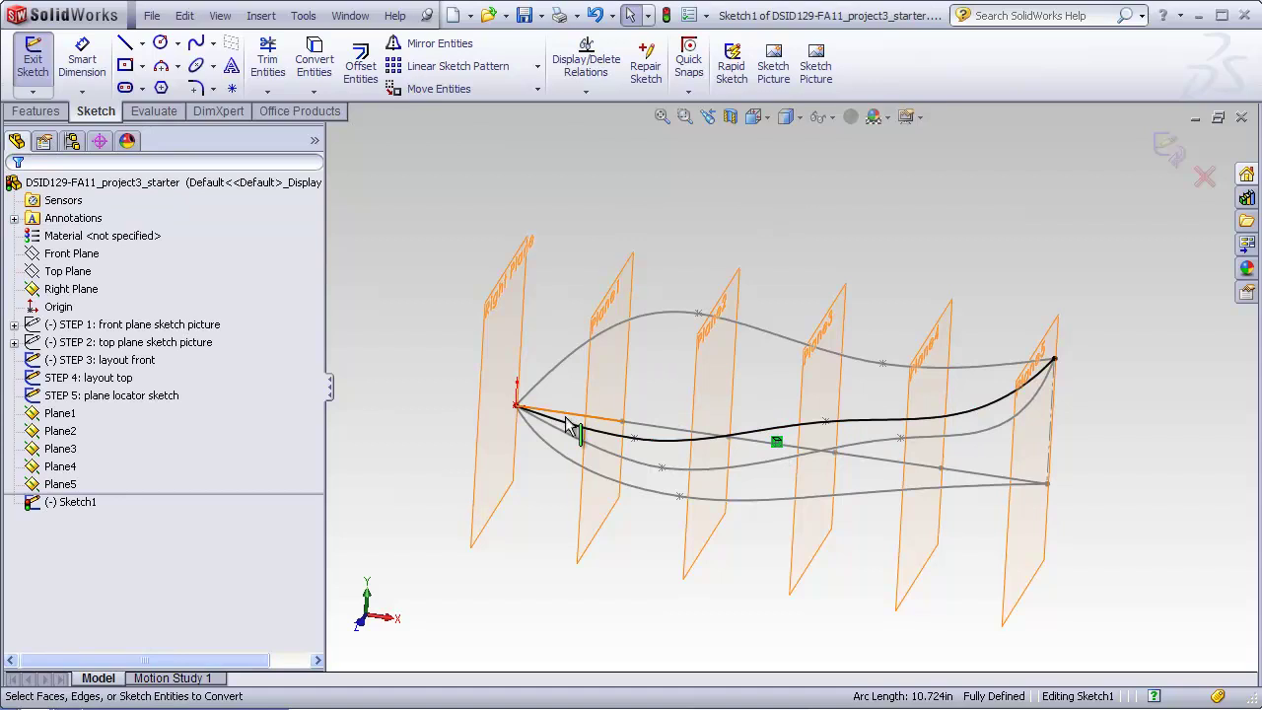
left_click(1166, 145)
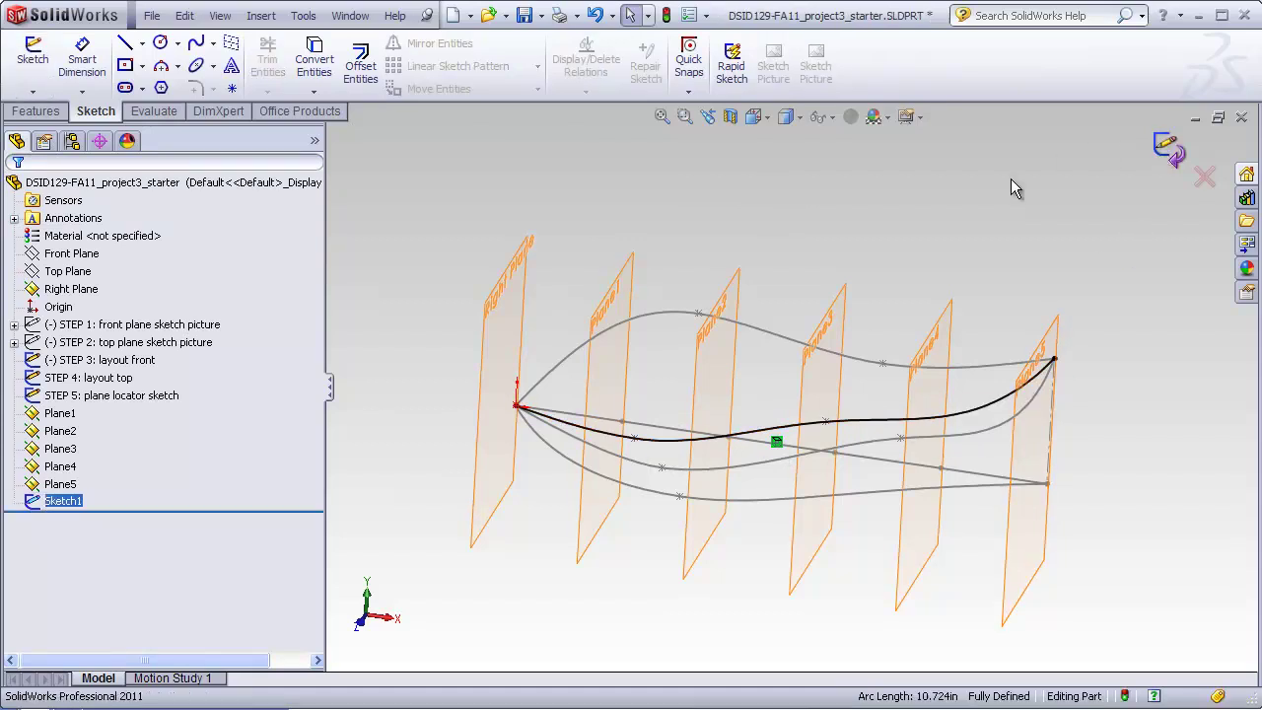
- Convert the STEP 4 top layout's lower curve into Sketch2 on the Top Plane, then compare with Sketch1
left_click(87, 271)
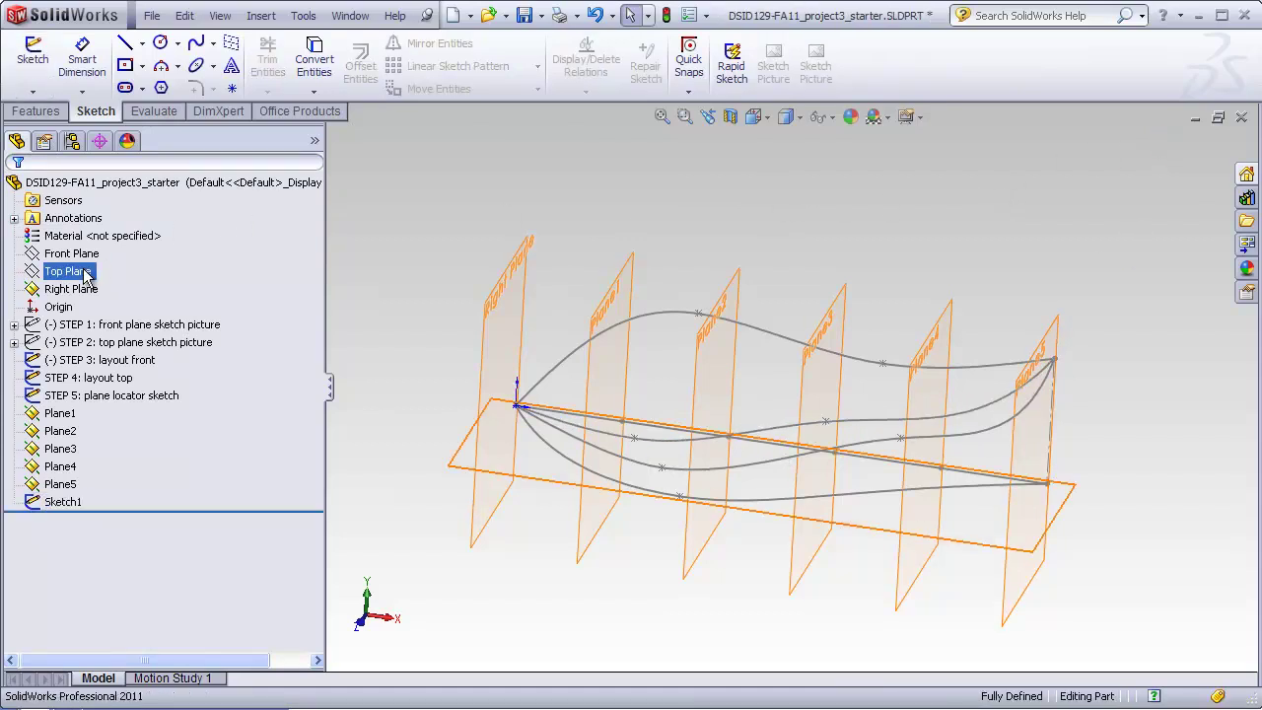
left_click(33, 59)
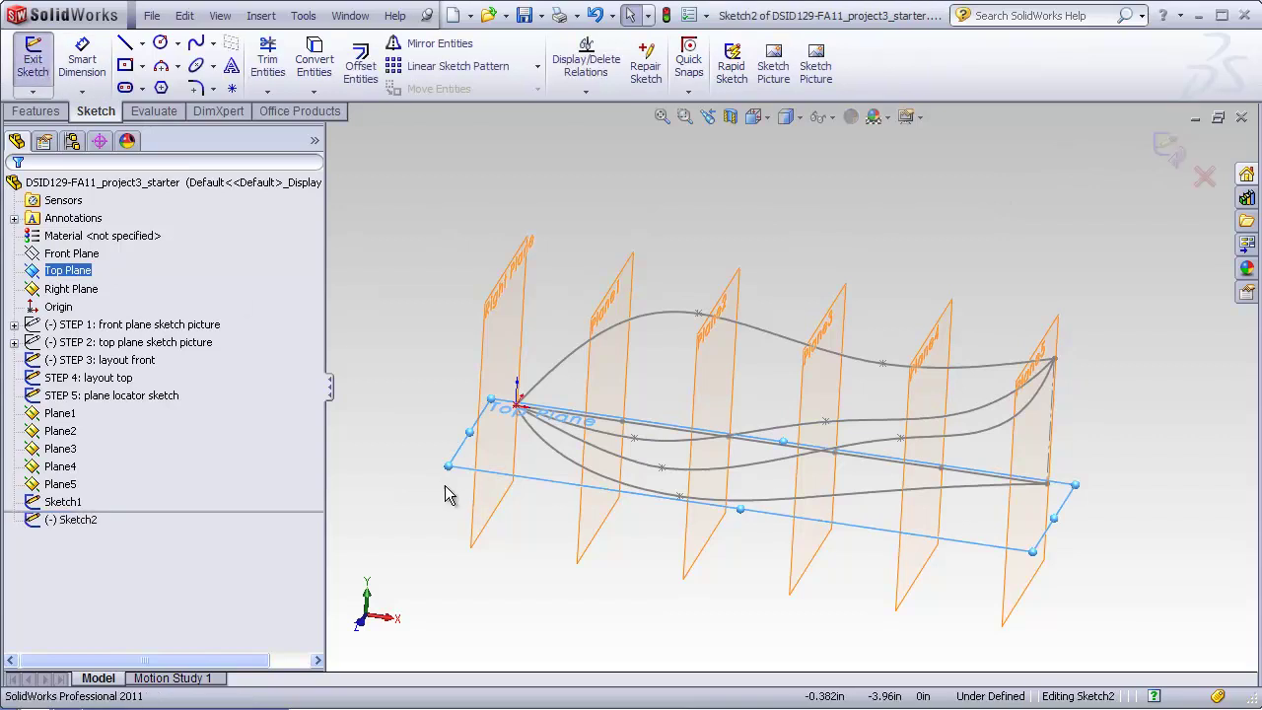
left_click(549, 441)
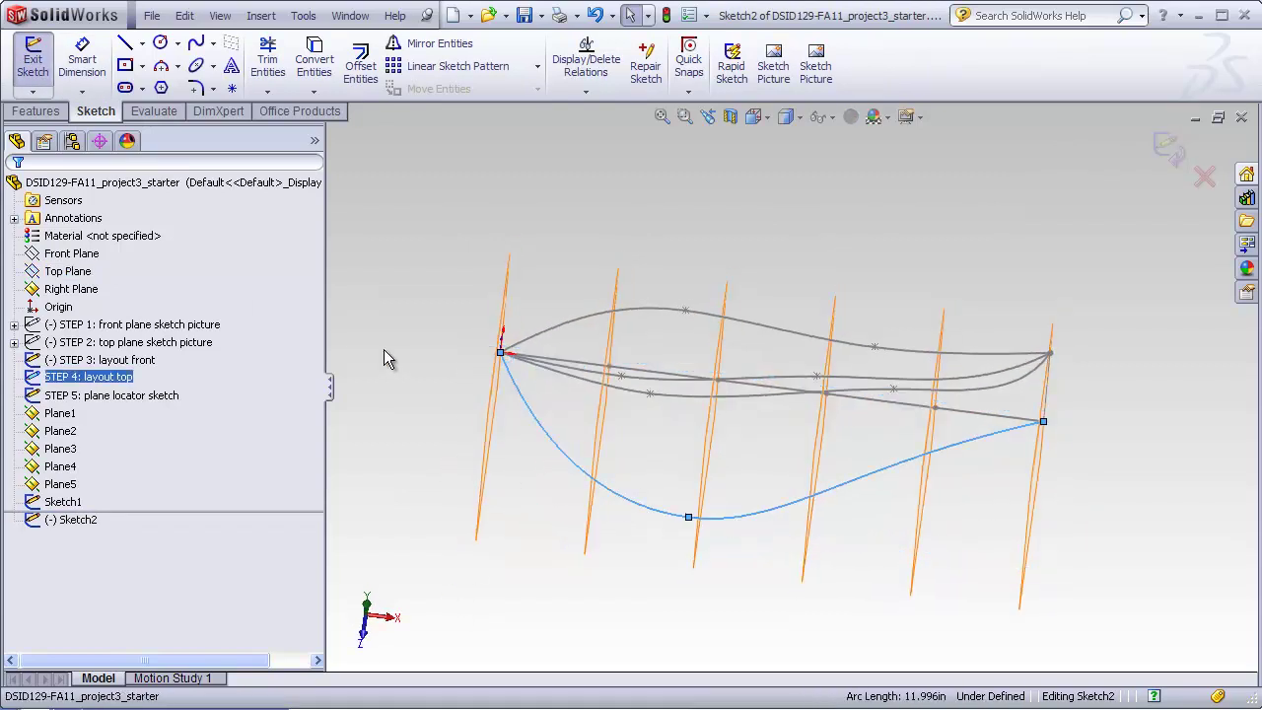
left_click(312, 54)
left_click(17, 193)
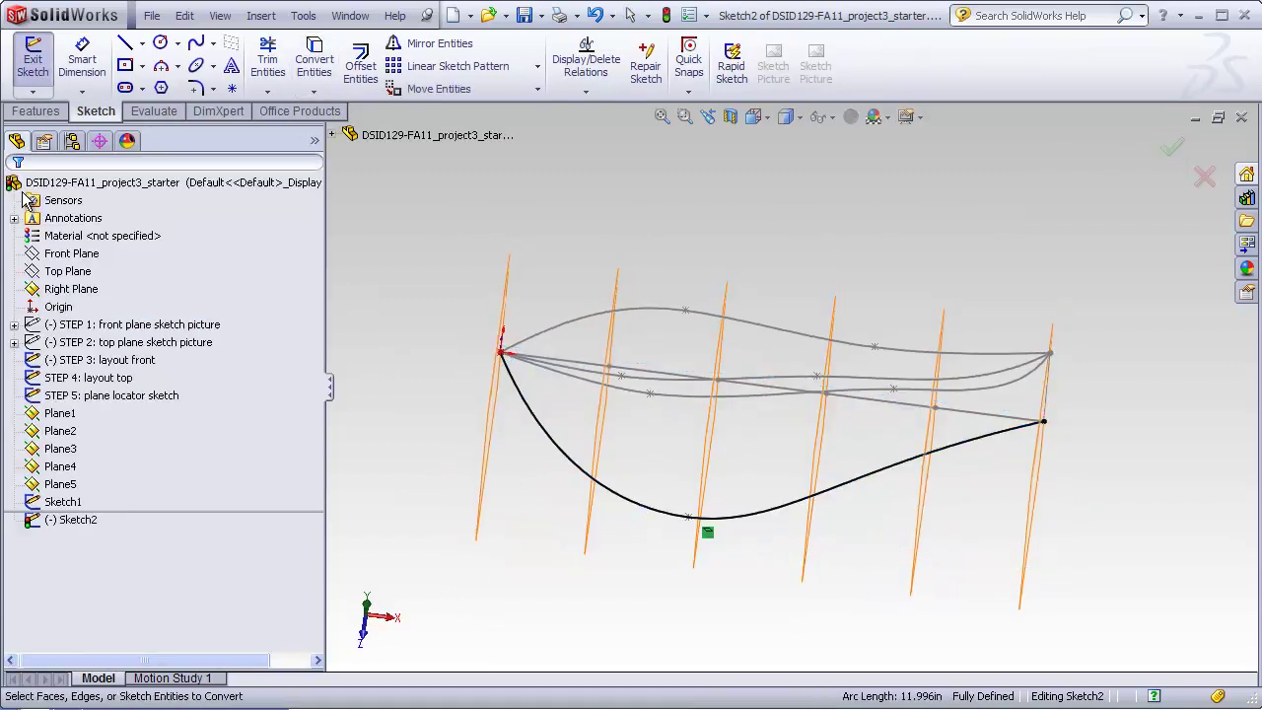
left_click(1171, 148)
middle_click_drag(473, 572, 533, 444)
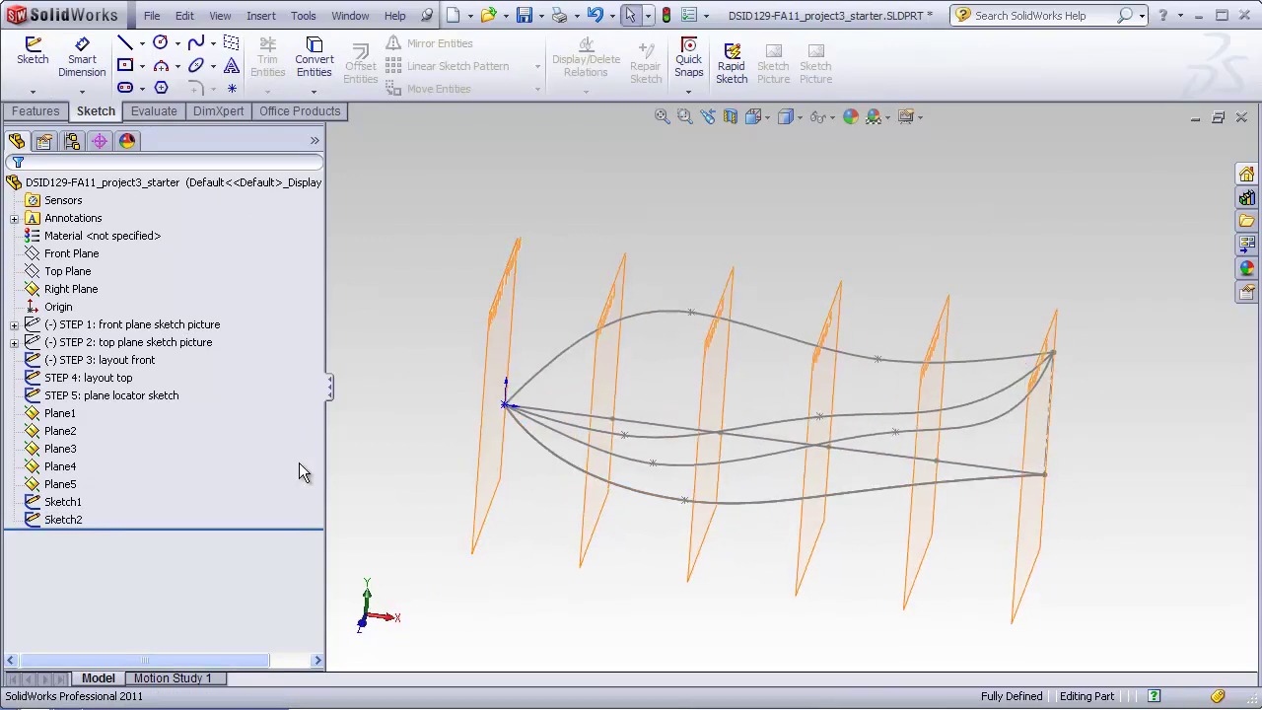
left_click(74, 504)
key("Escape")
- Create Curve1 as a sketch-on-sketch projected curve from Sketch1 and Sketch2
left_click(263, 17)
mouse_move(301, 211)
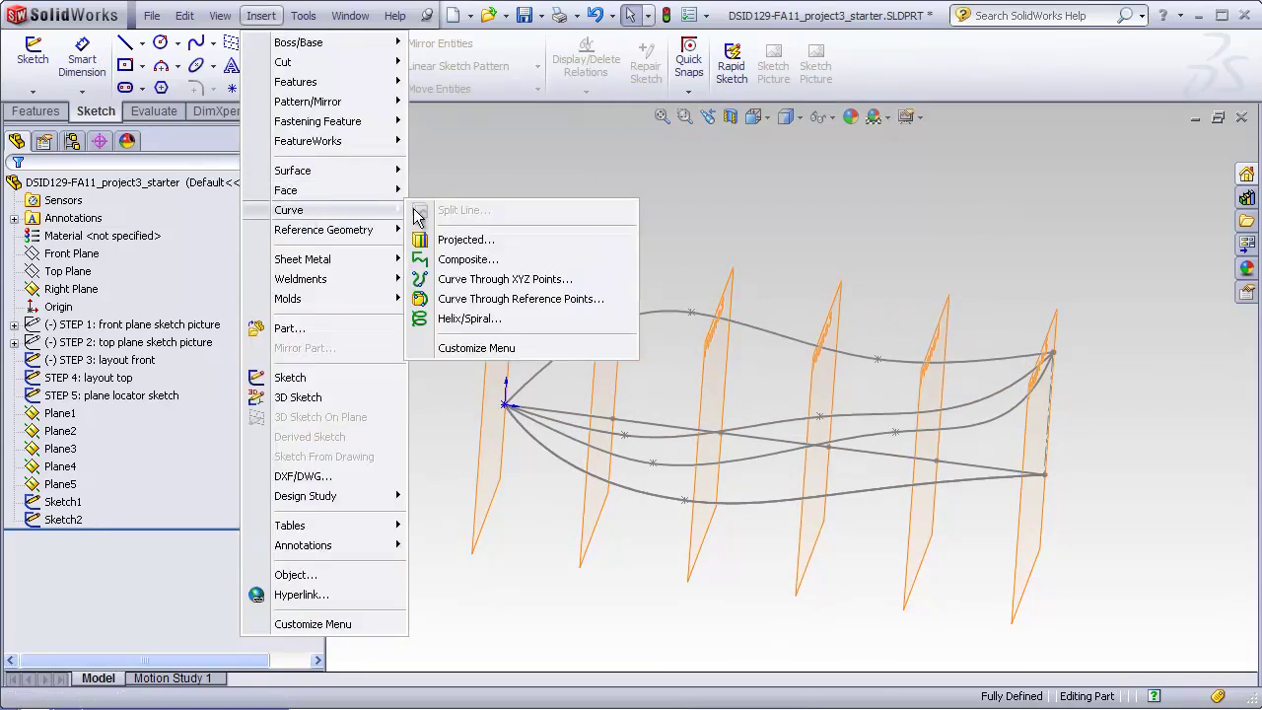
left_click(458, 246)
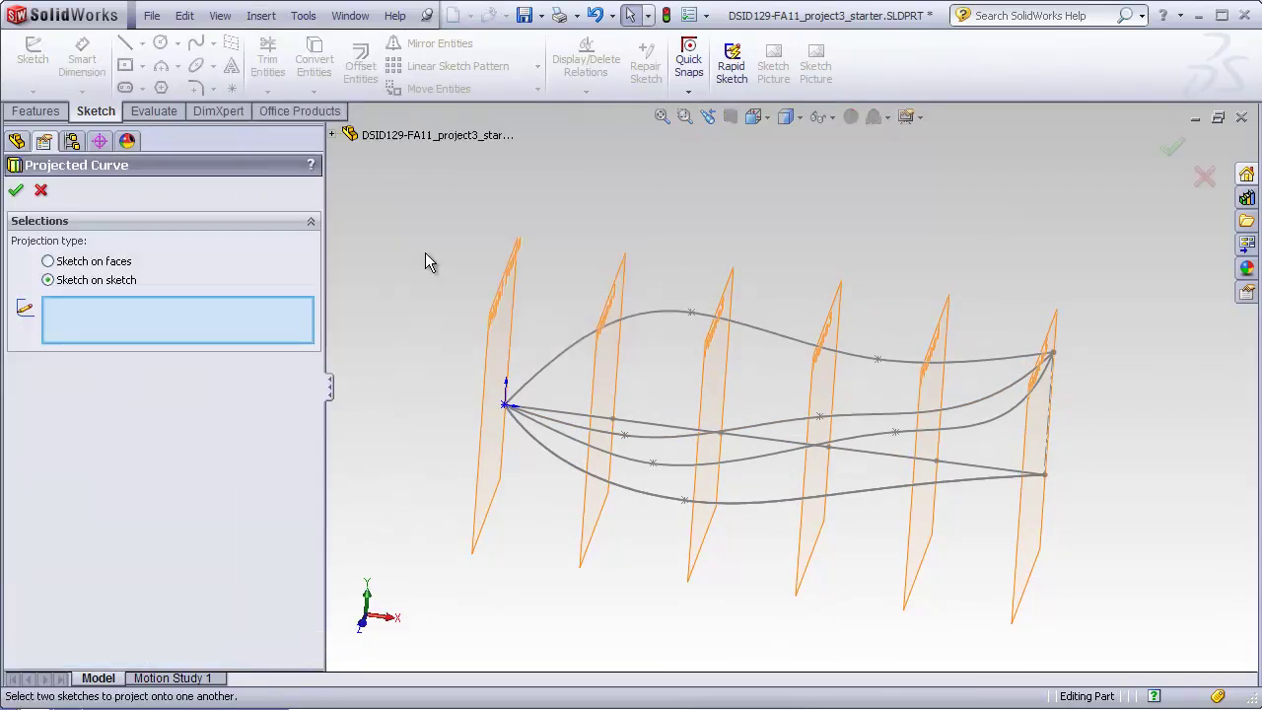
left_click(333, 136)
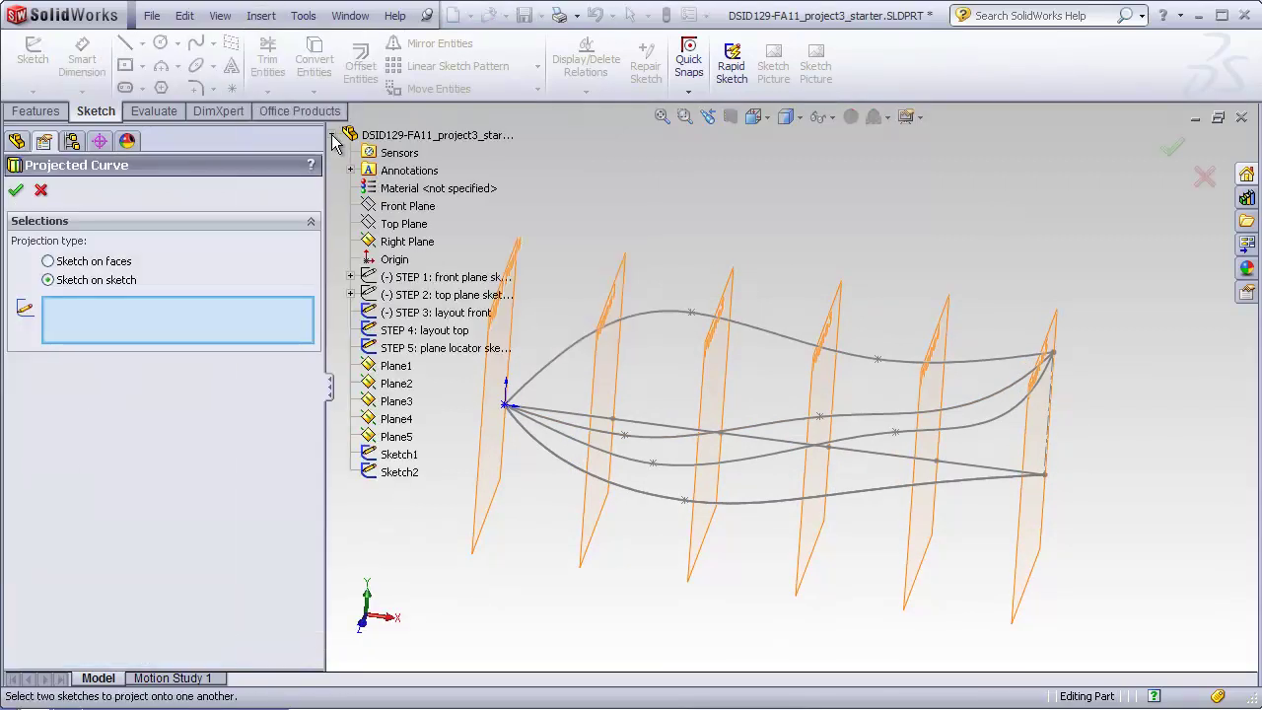
left_click(400, 457)
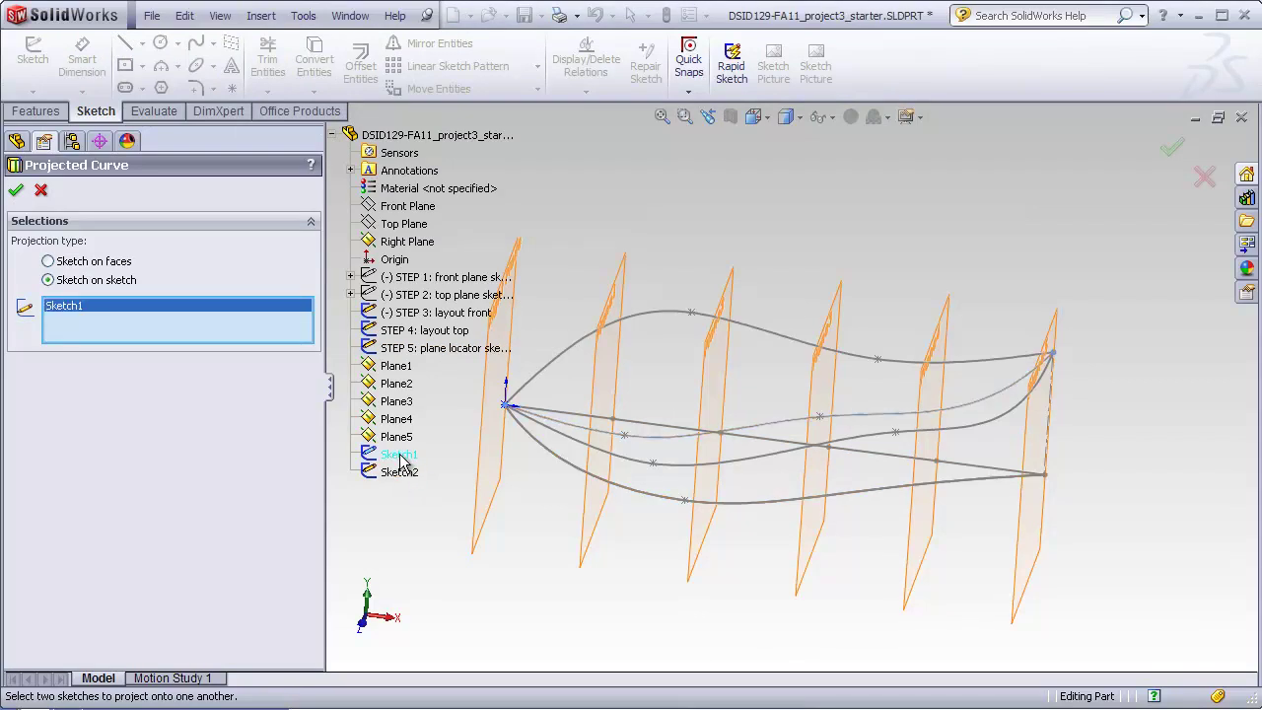
left_click(401, 473)
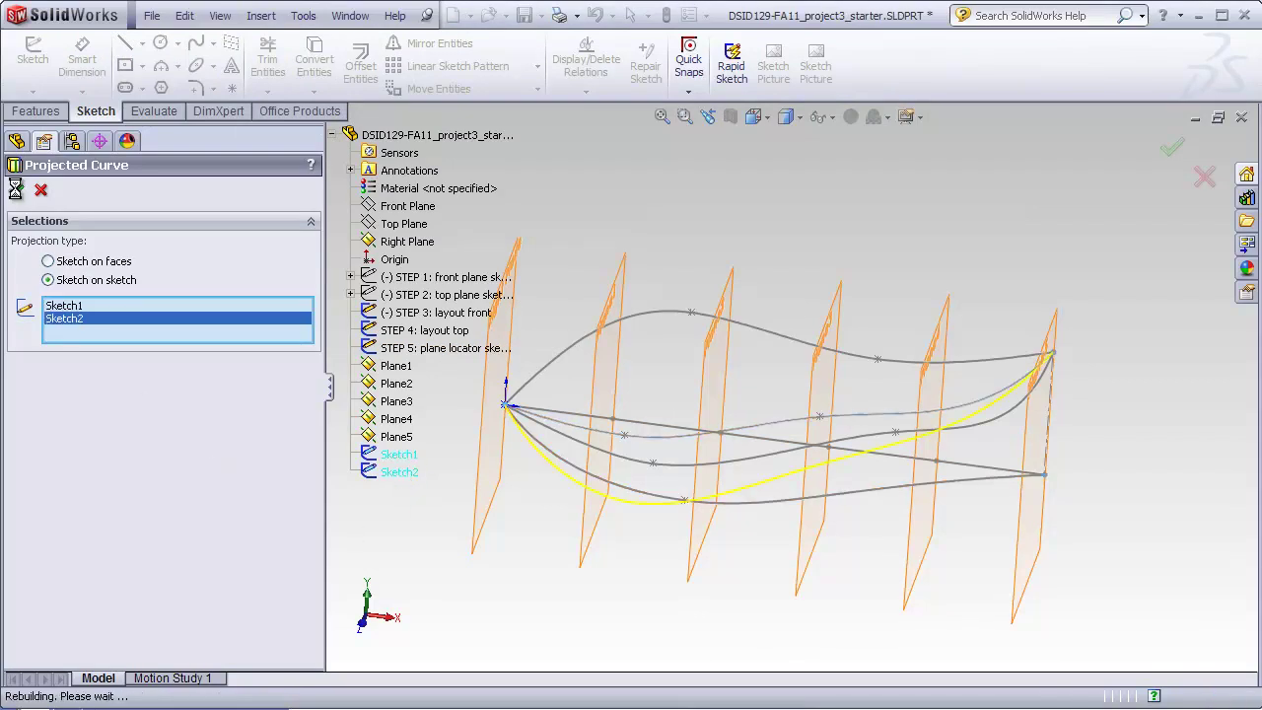
middle_click_drag(412, 583, 558, 365)
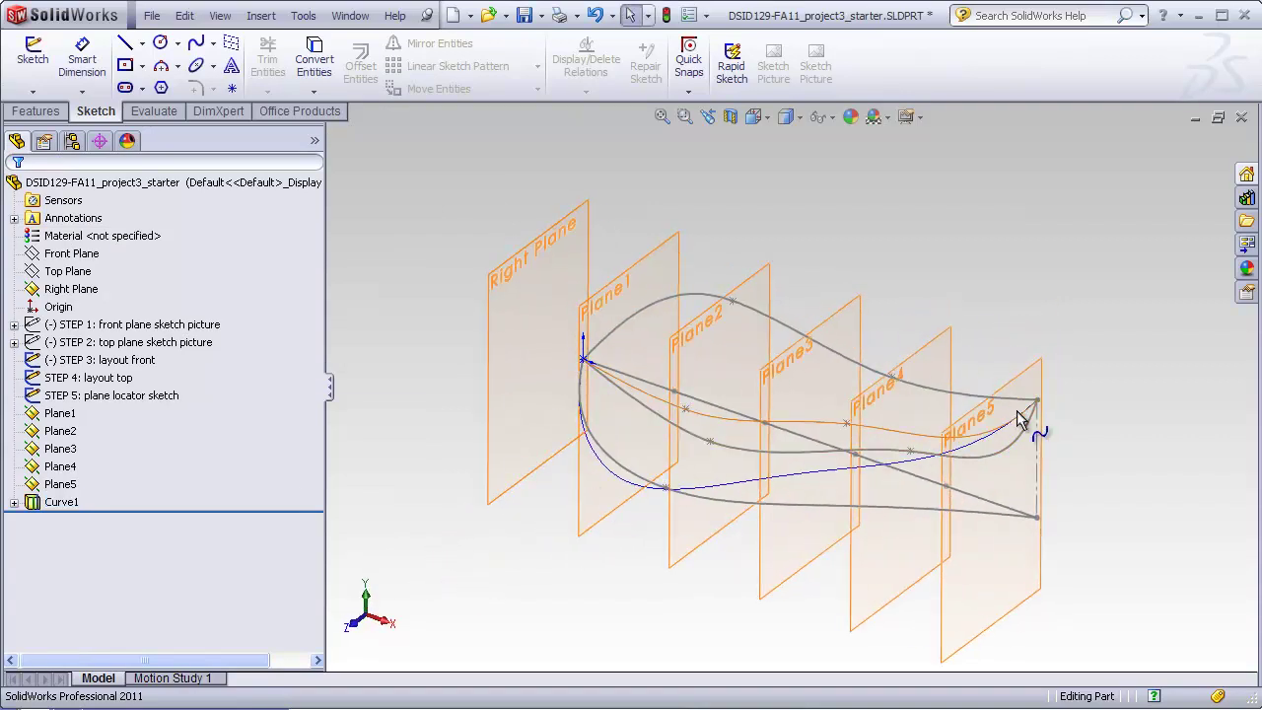
- Highlight the STEP 3 and STEP 4 layout sketches to compare them with Curve1
left_click(122, 378)
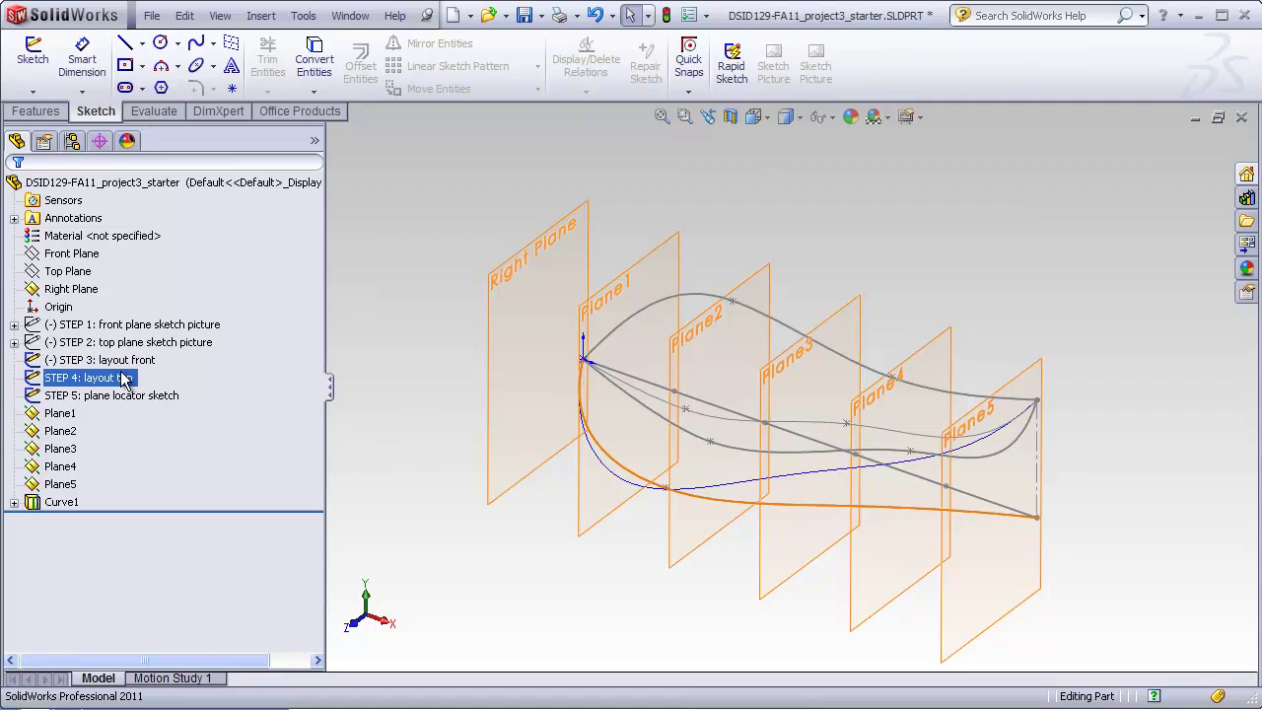
left_click(144, 361, "ctrl")
middle_click_drag(438, 544, 425, 340)
left_click(423, 341)
left_click(105, 365)
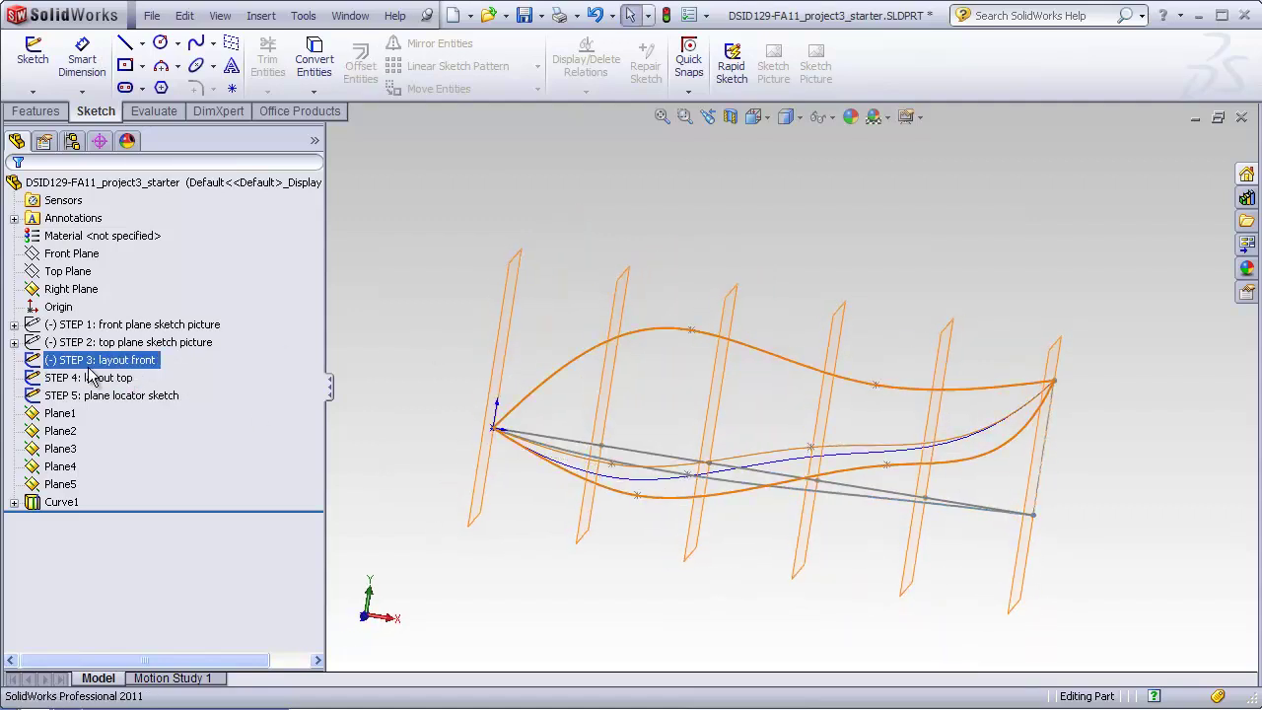
key("Escape")
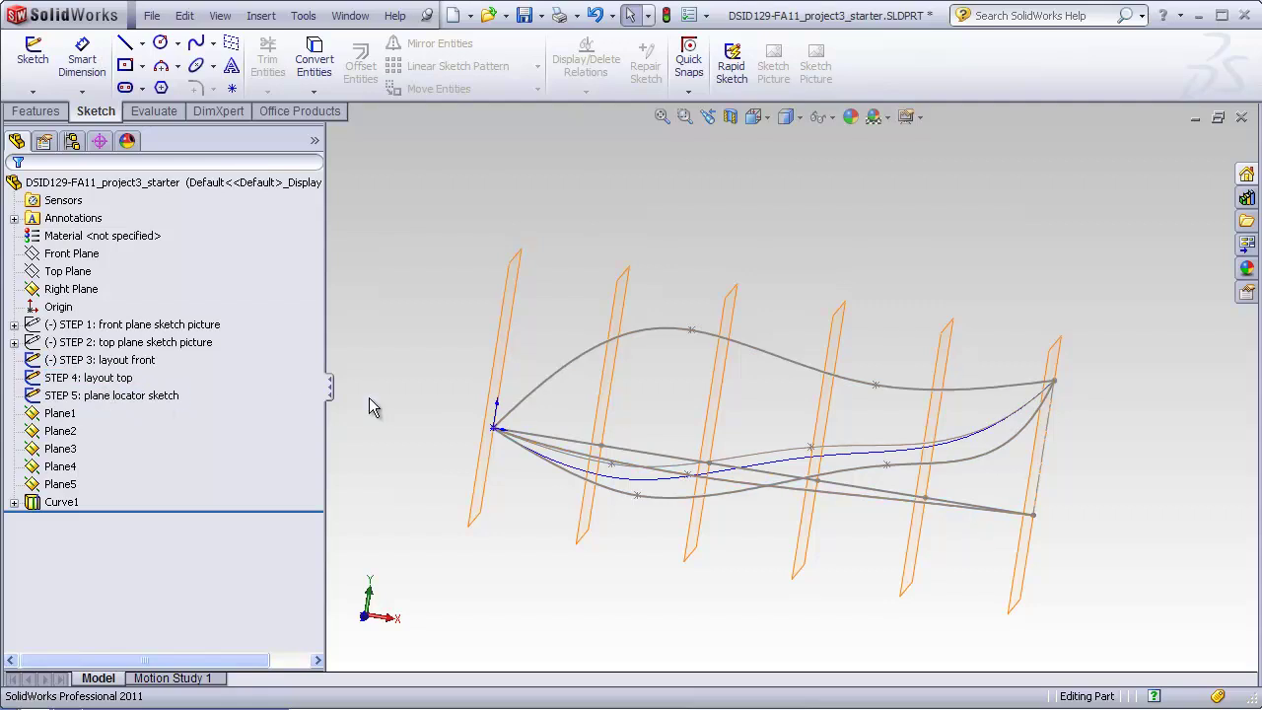
- In the tutorial part, inspect STEP 9's projected outboard guide, its STEP 7 and STEP 8 sources, and STEP 12d
key("ctrl+Tab")
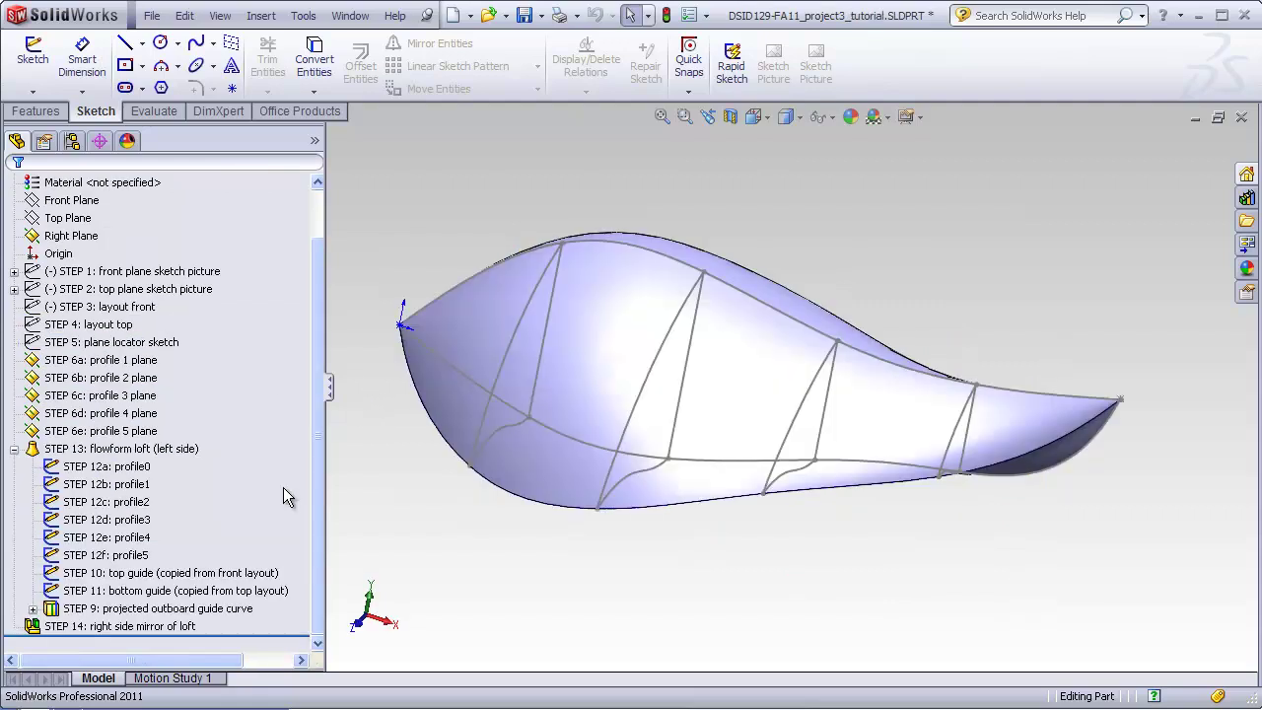
left_click(33, 608)
left_click(84, 628)
left_click(111, 610)
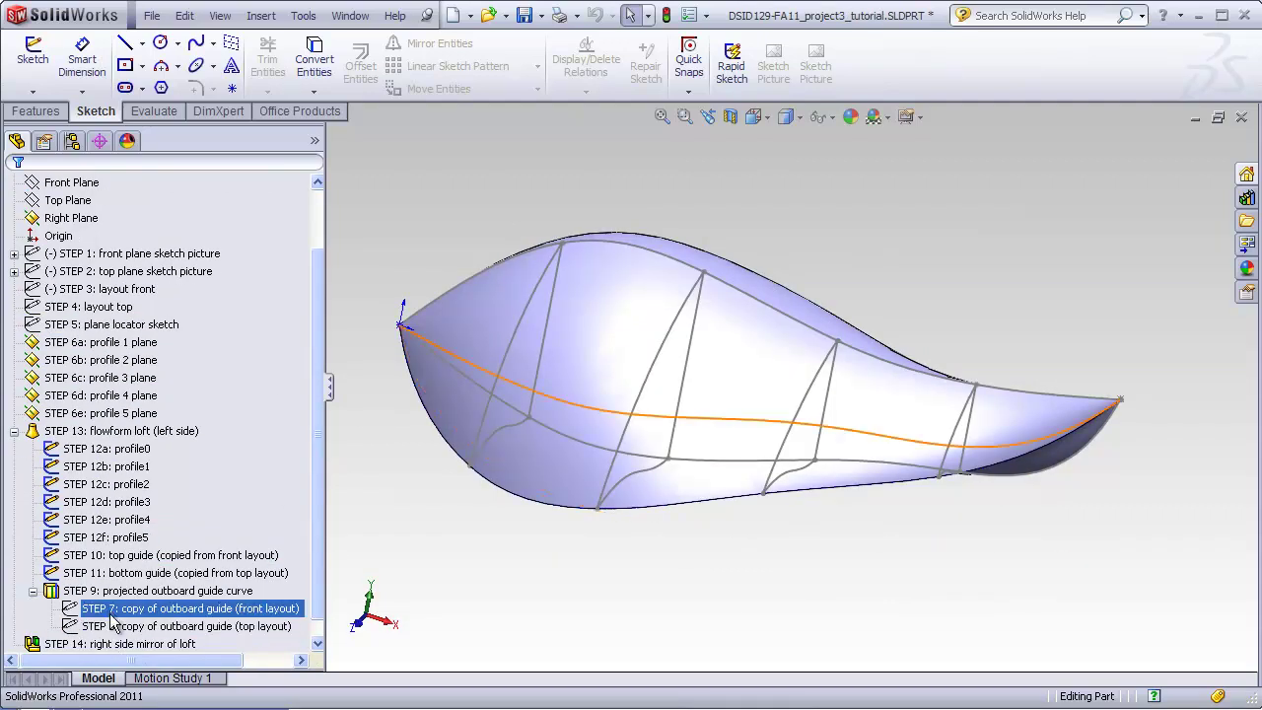
left_click(112, 591)
key("Escape")
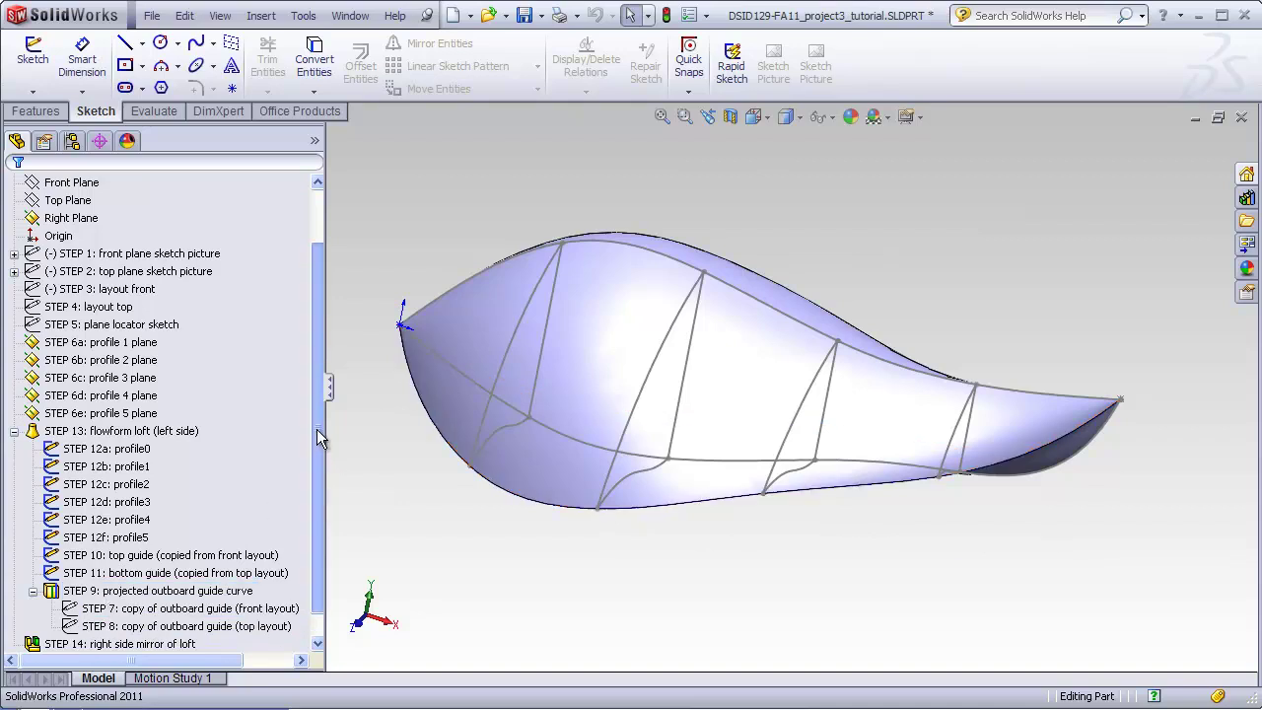
scroll(316, 436, "up", 1)
left_click(85, 533)
- Back in the starter part, convert the upper STEP 3 front curve into Sketch3 on the Front Plane
key("ctrl+Tab")
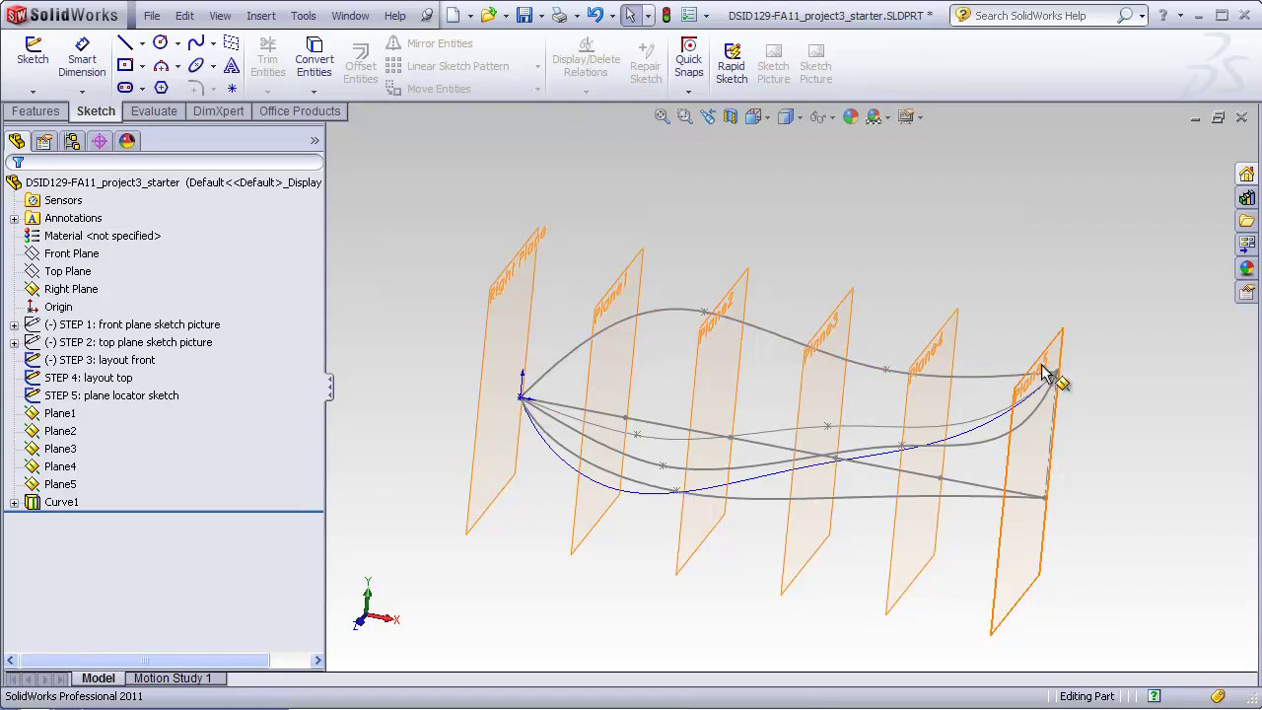
middle_click_drag(841, 571, 873, 503)
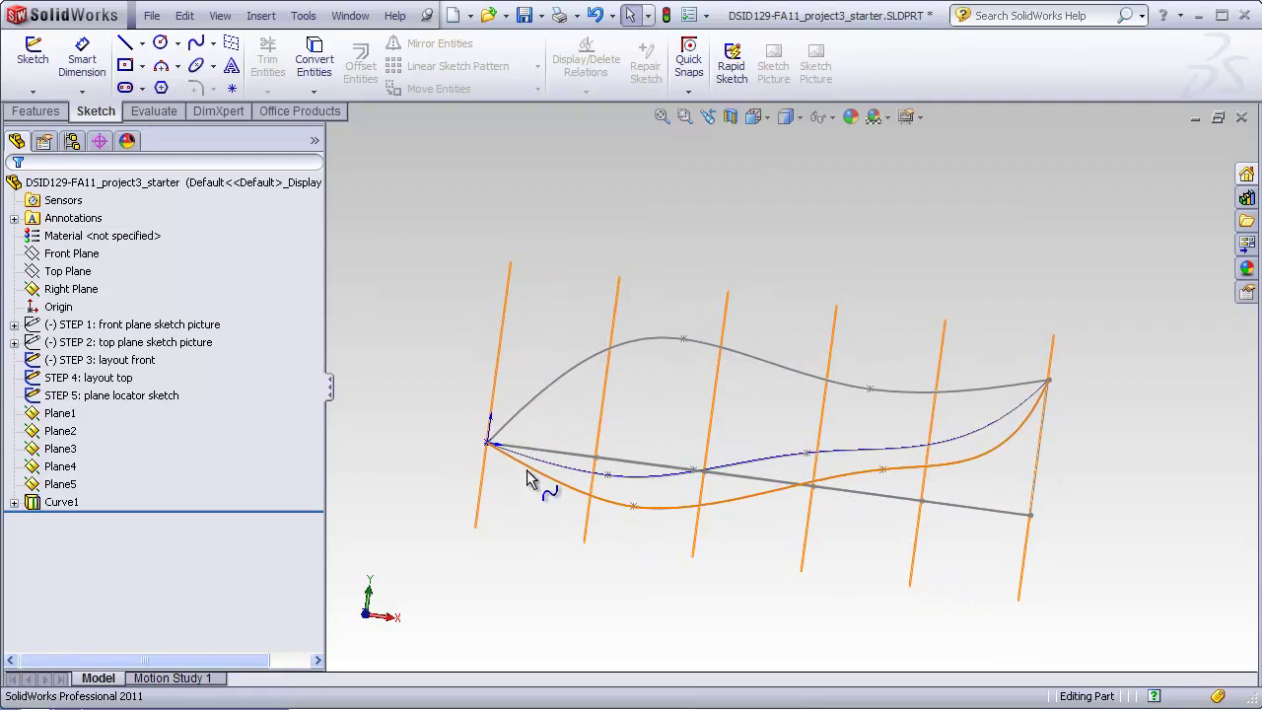
middle_click_drag(516, 487, 493, 549)
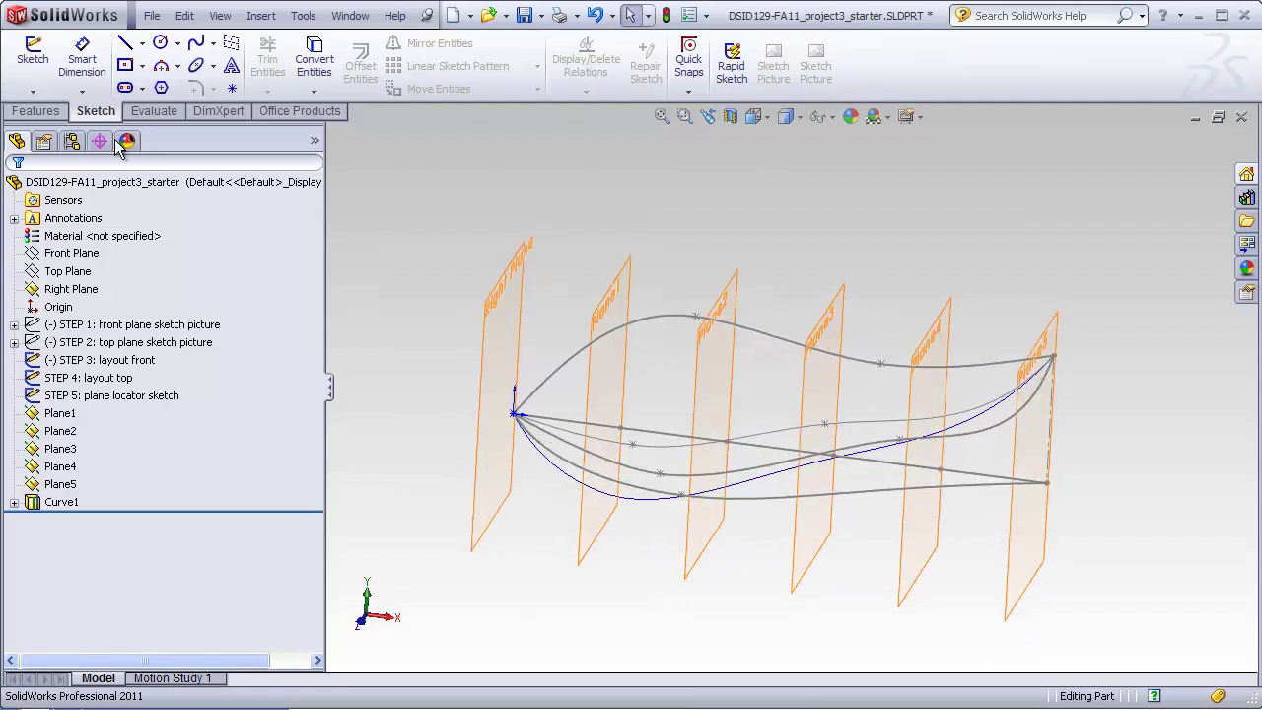
left_click(33, 54)
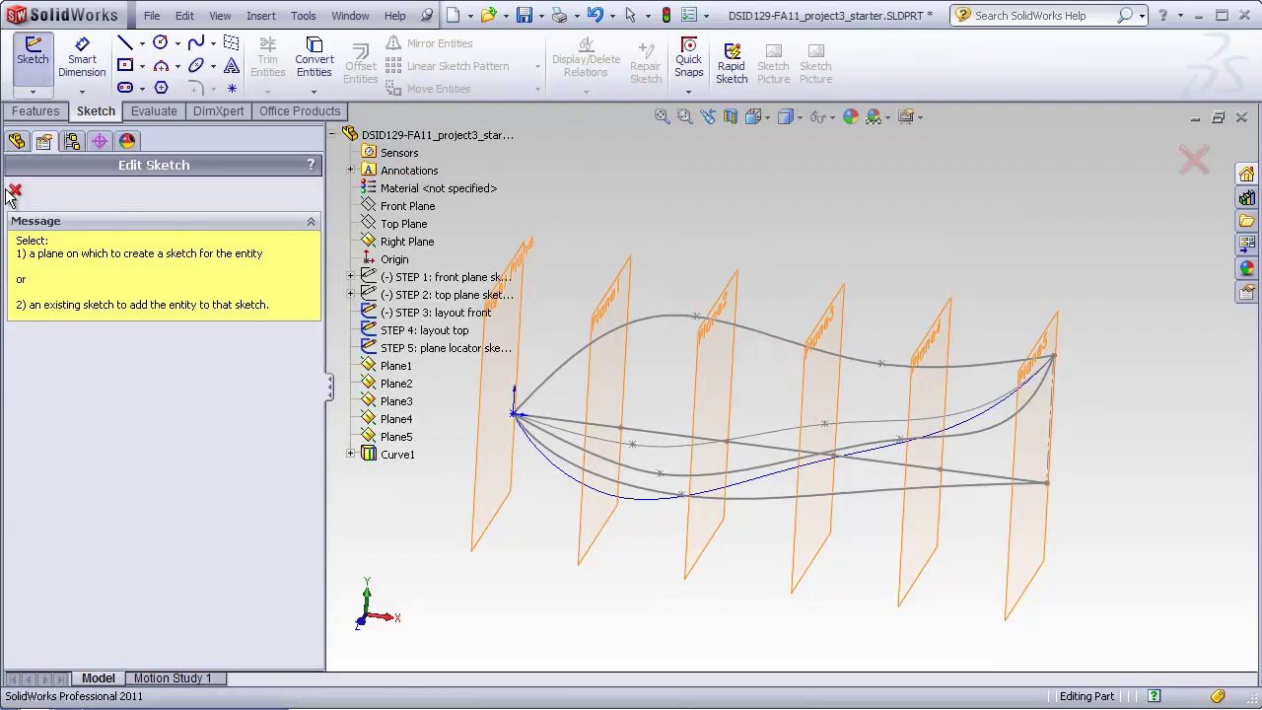
left_click(72, 252)
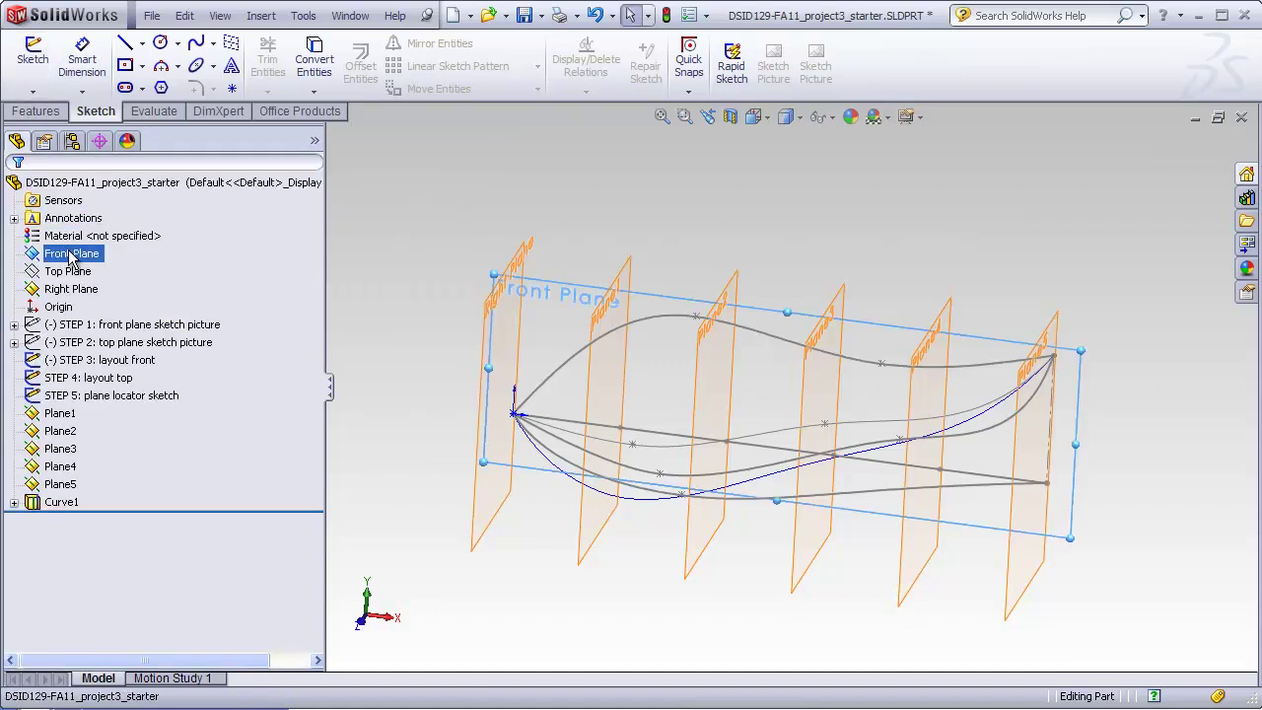
left_click(660, 316)
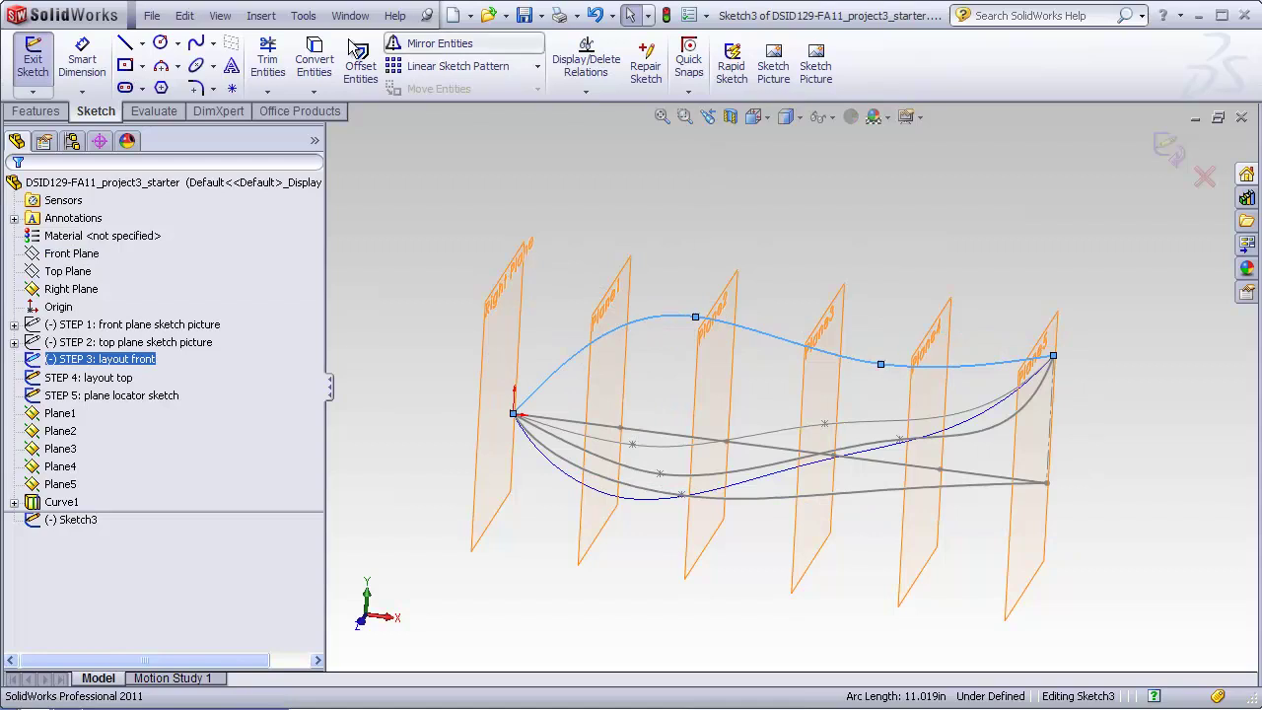
left_click(315, 61)
left_click(17, 193)
left_click(1169, 147)
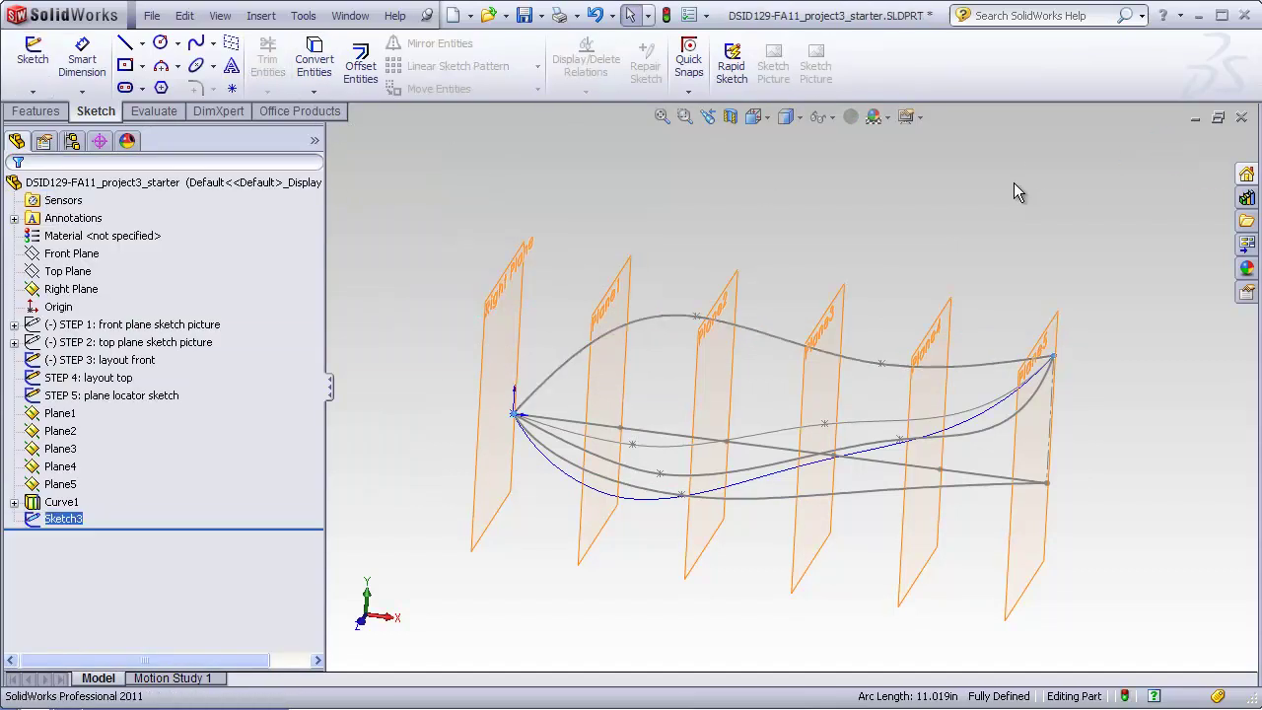
left_click(96, 254)
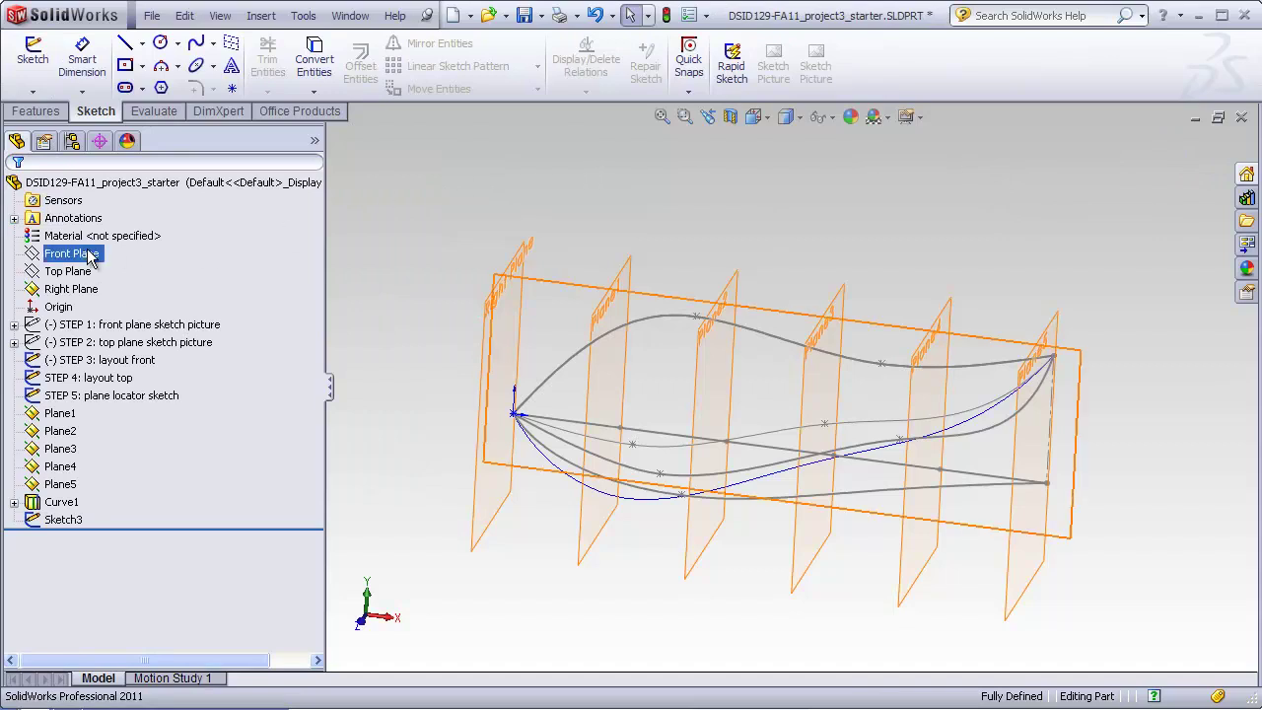
- Convert the lower STEP 3 front layout curve into Sketch4 on the Front Plane and close it
left_click(32, 57)
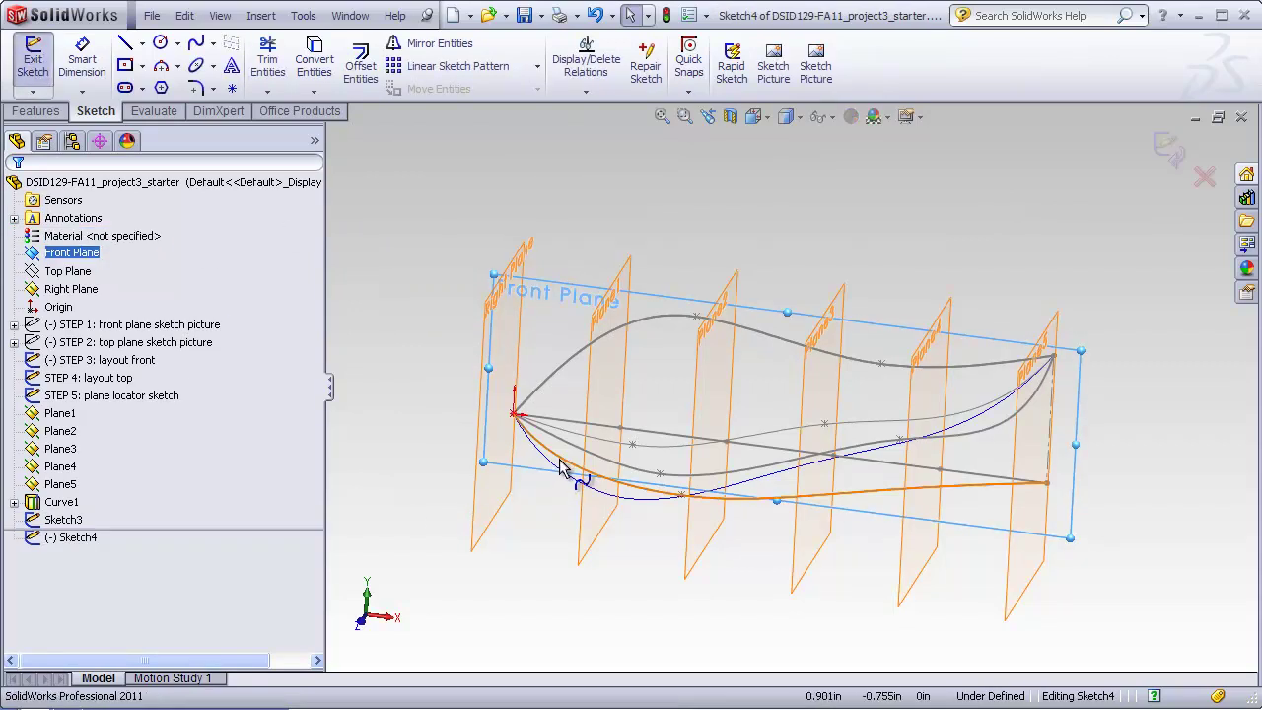
left_click(986, 435)
mouse_move(497, 290)
middle_mouse_down()
mouse_move(507, 194)
mouse_move(485, 301)
middle_mouse_up()
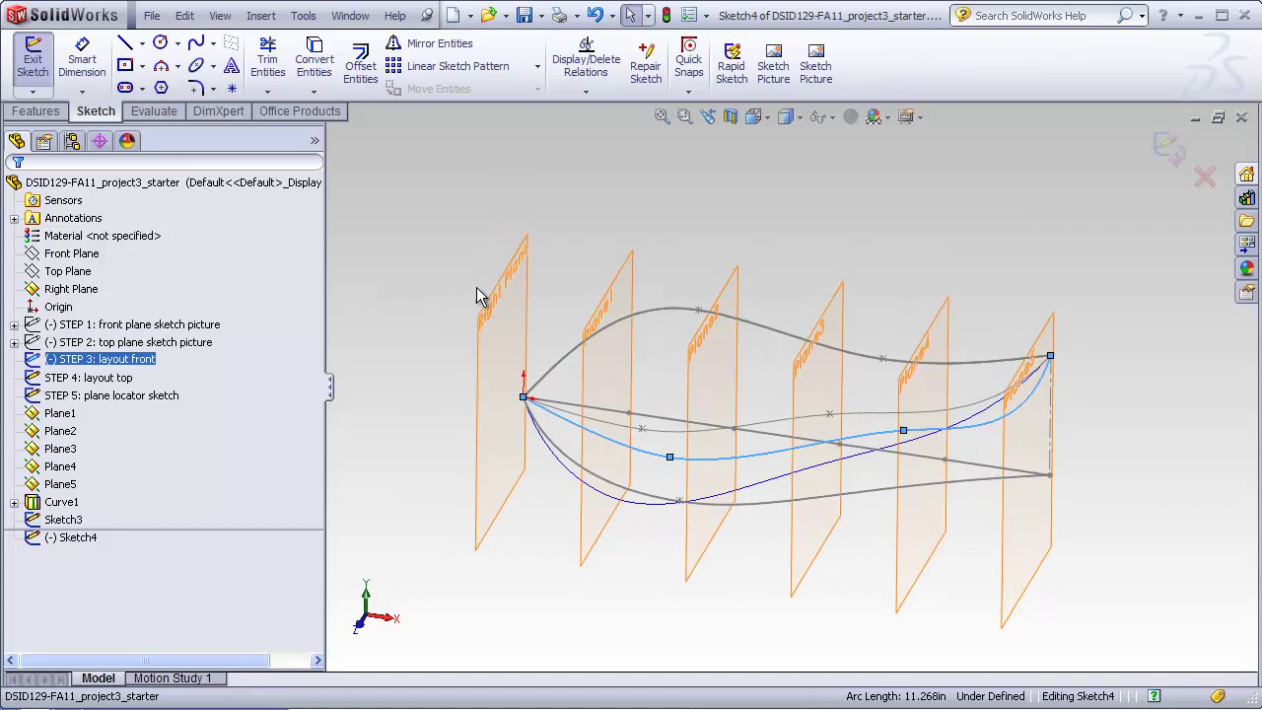
left_click(314, 62)
left_click(1170, 147)
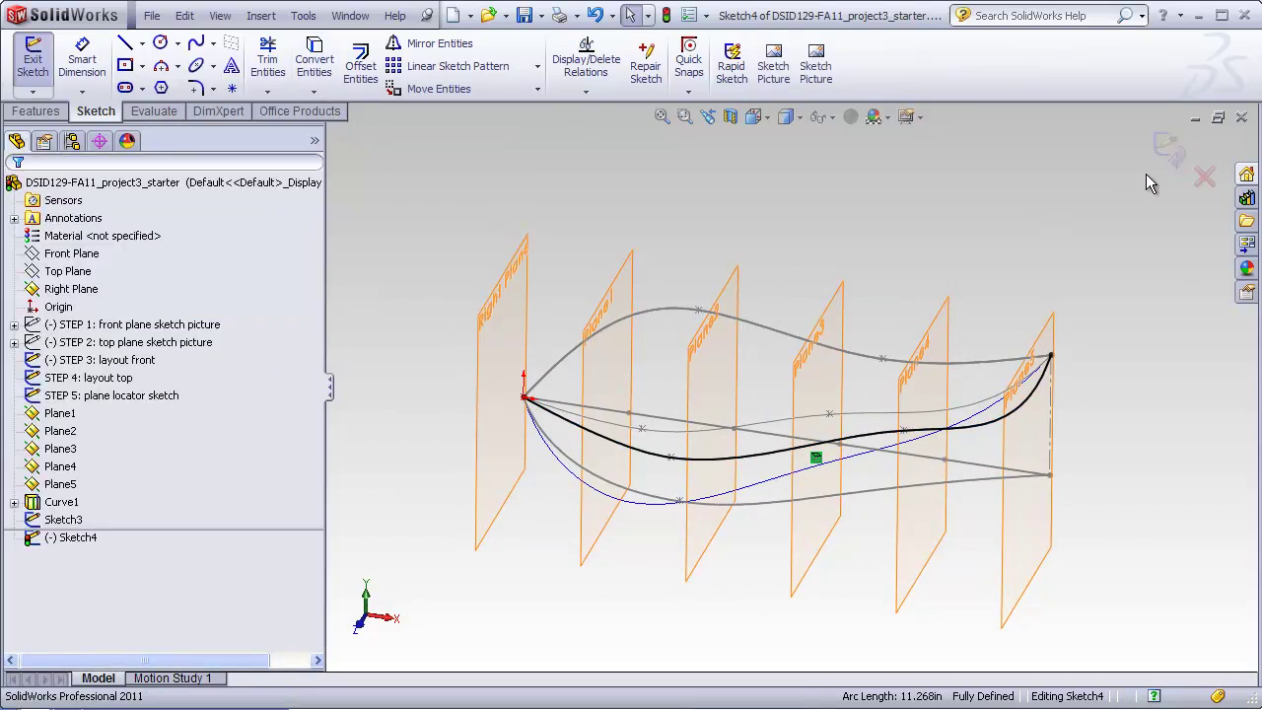
left_click(1170, 148)
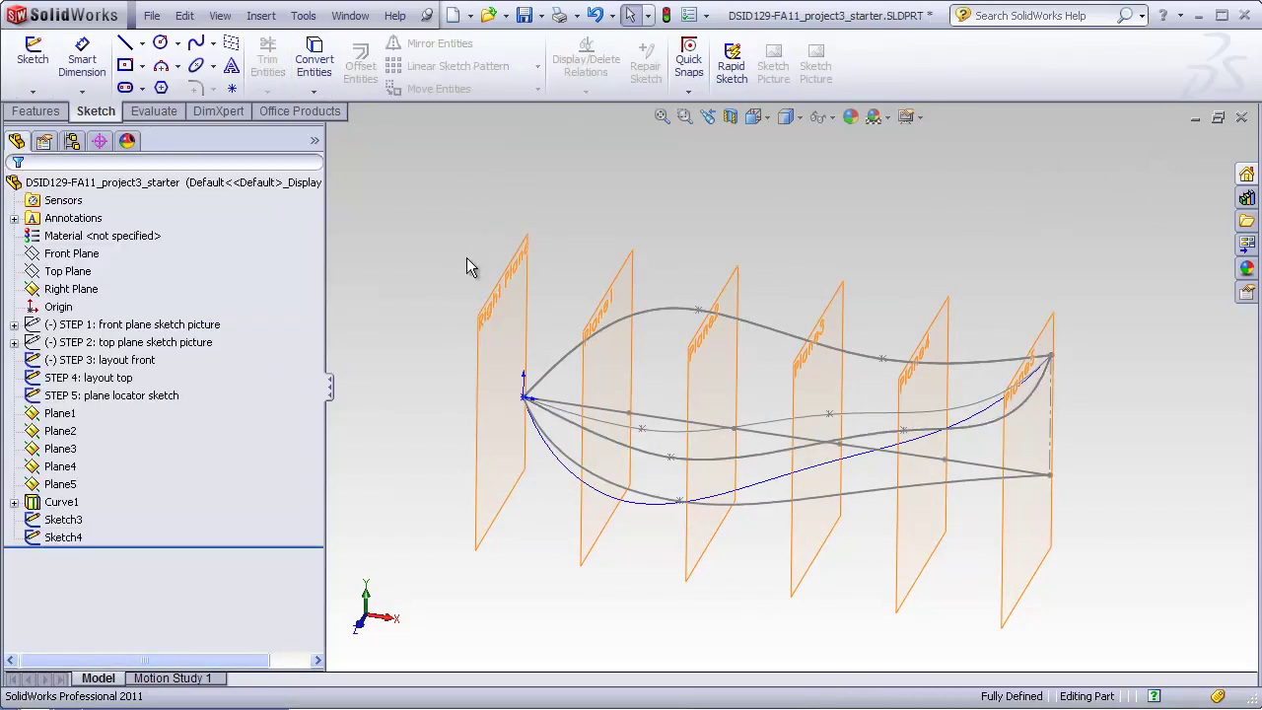
- Hide the STEP 3, STEP 4 and STEP 5 layout sketches and inspect Curve1
left_click(138, 361)
left_click(111, 394, "shift")
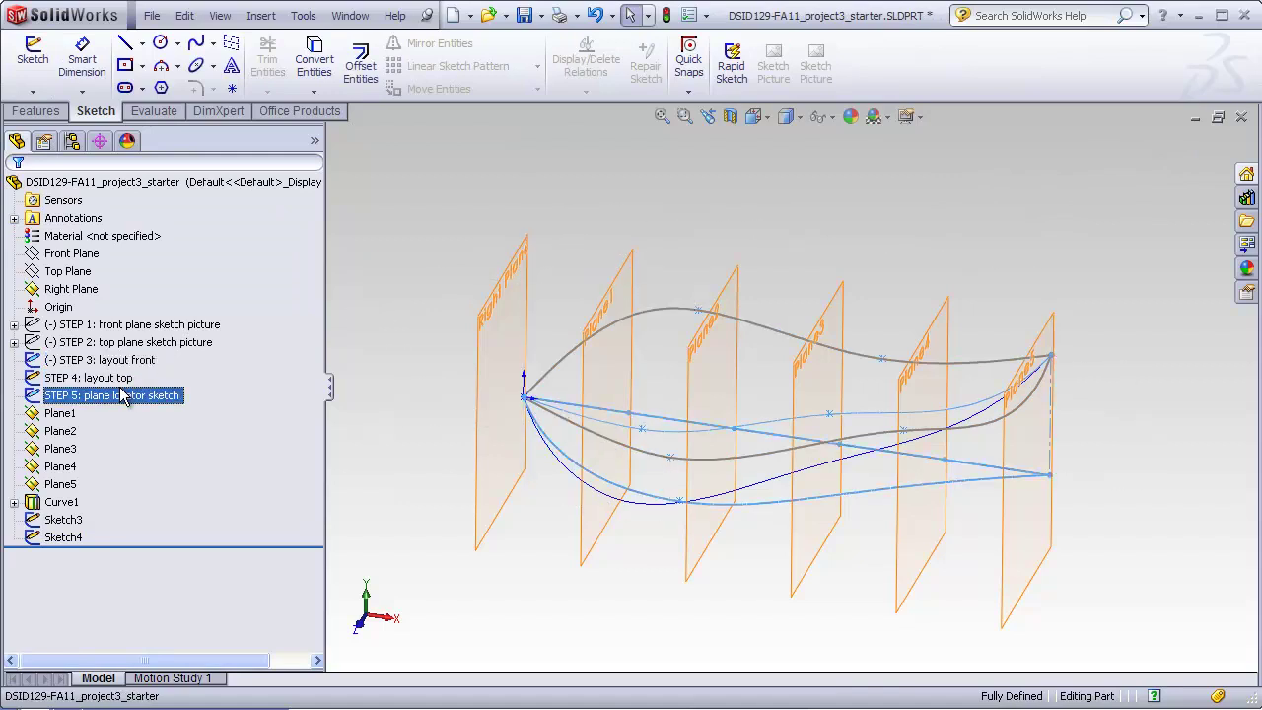
left_click(175, 365)
middle_click_drag(445, 383, 460, 332)
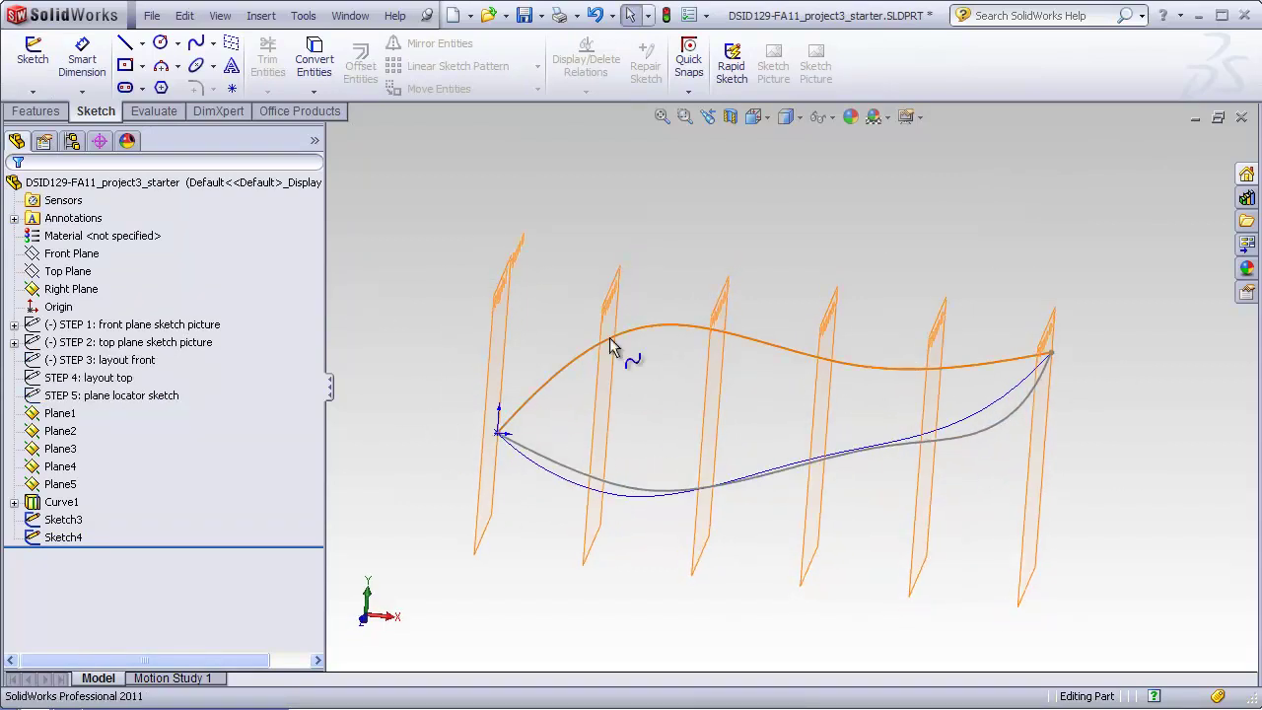
left_click(51, 505)
left_click(642, 340)
- Orbit around the remaining guide curves and planes, then select the Right Plane
middle_click_drag(1025, 380, 1068, 375)
middle_click_drag(631, 405, 599, 366)
middle_click_drag(1034, 346, 1028, 307)
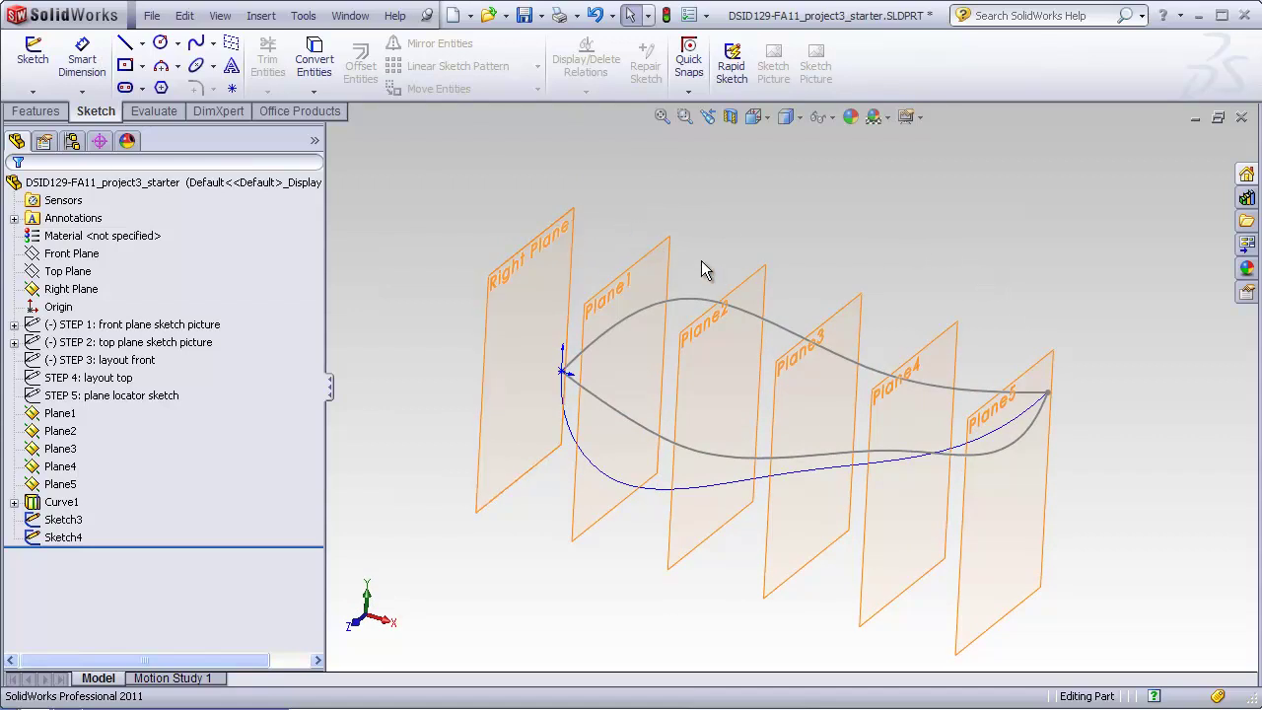
mouse_move(850, 262)
middle_mouse_down()
mouse_move(864, 250)
mouse_move(868, 272)
middle_mouse_up()
scroll(576, 387, "down", 1)
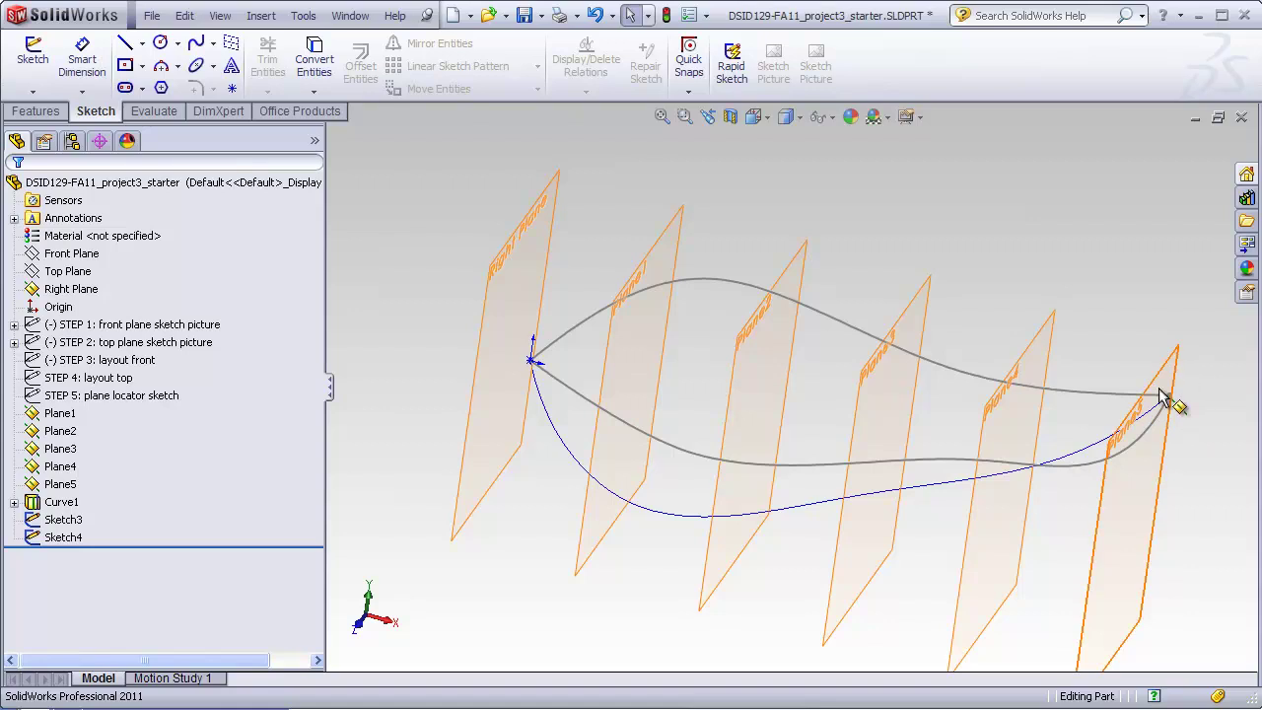
middle_click_drag(1104, 329, 1038, 293)
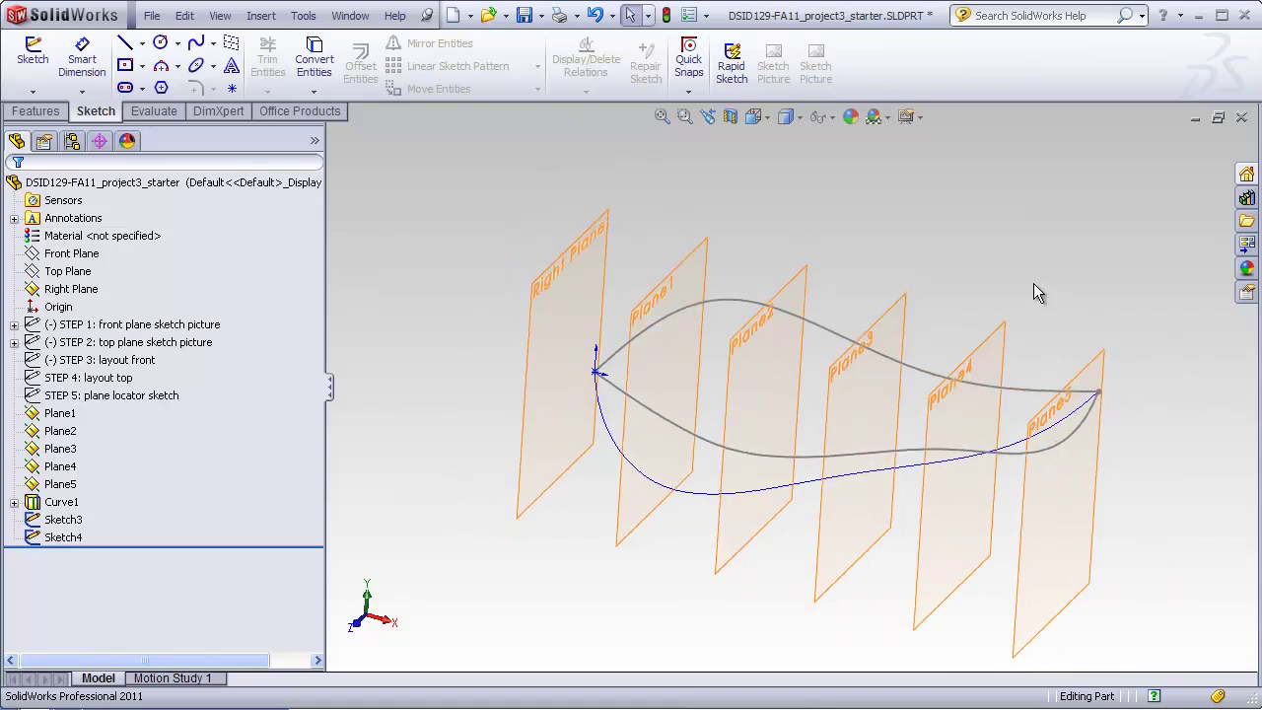
left_click(615, 253)
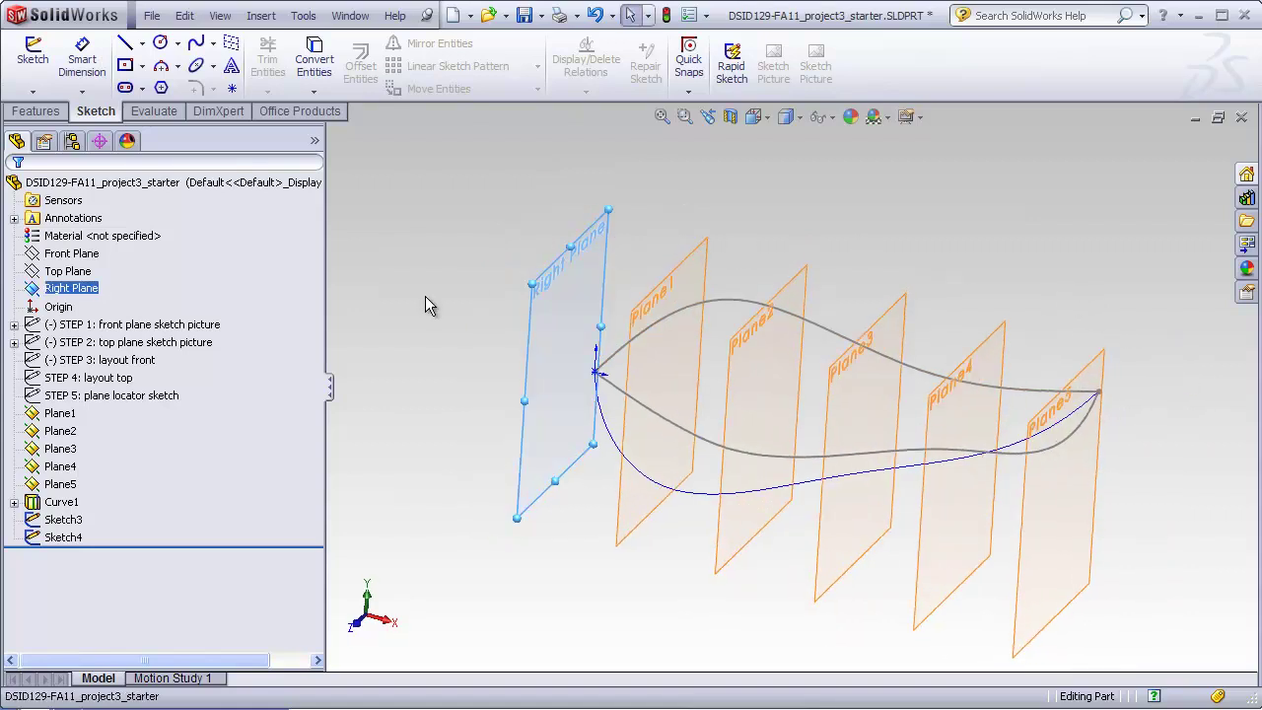
- On the Right Plane, sketch a point, pierce it onto the upper copied spline, and exit Sketch5
left_click(33, 58)
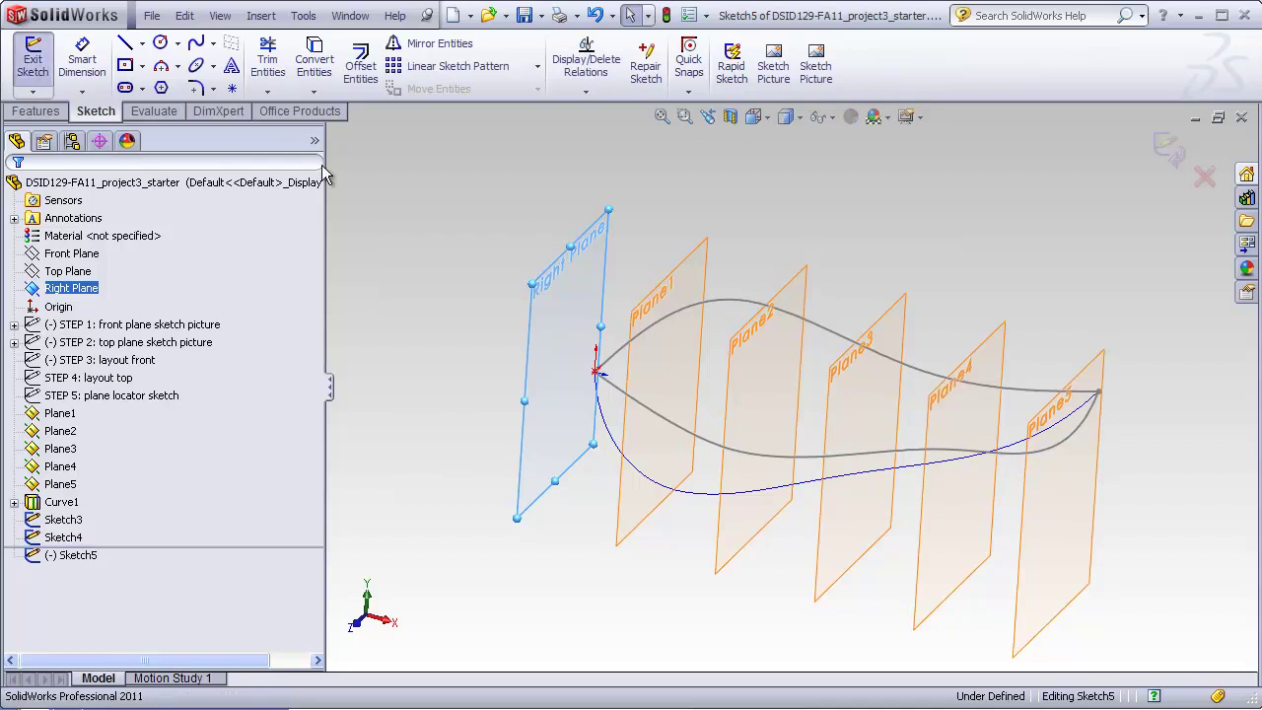
left_click(233, 90)
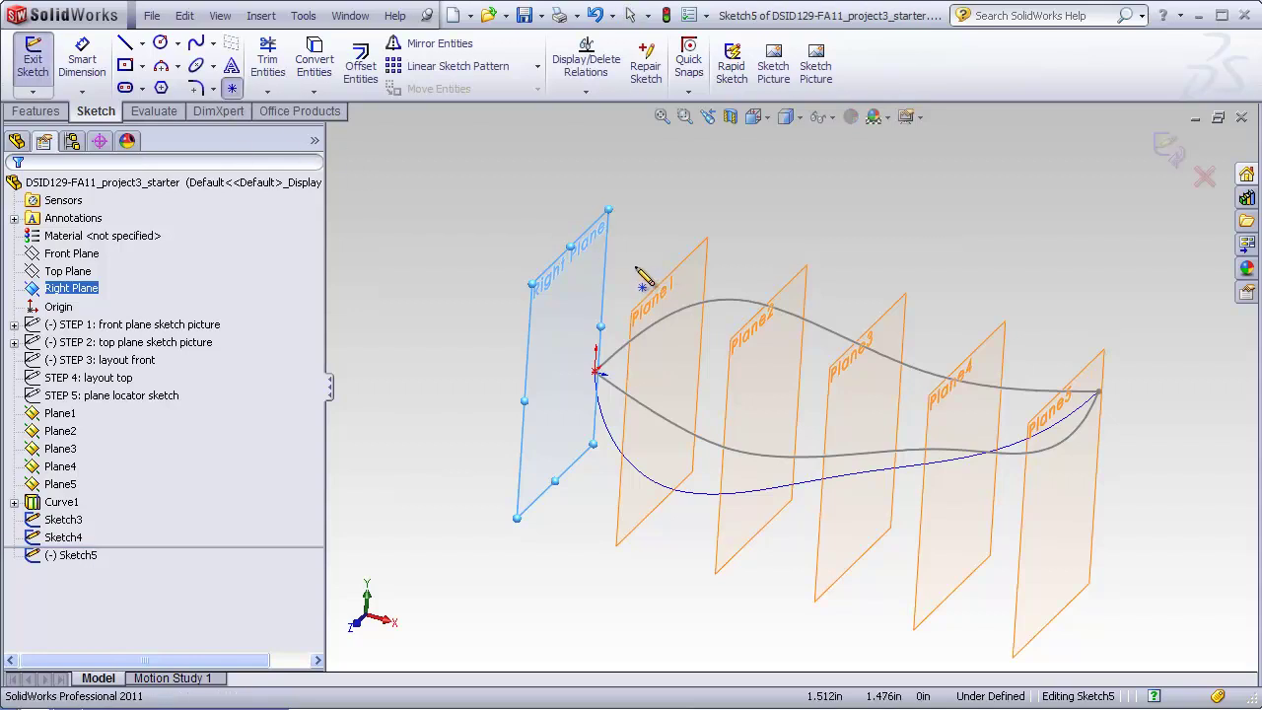
left_click(635, 266)
key("Escape")
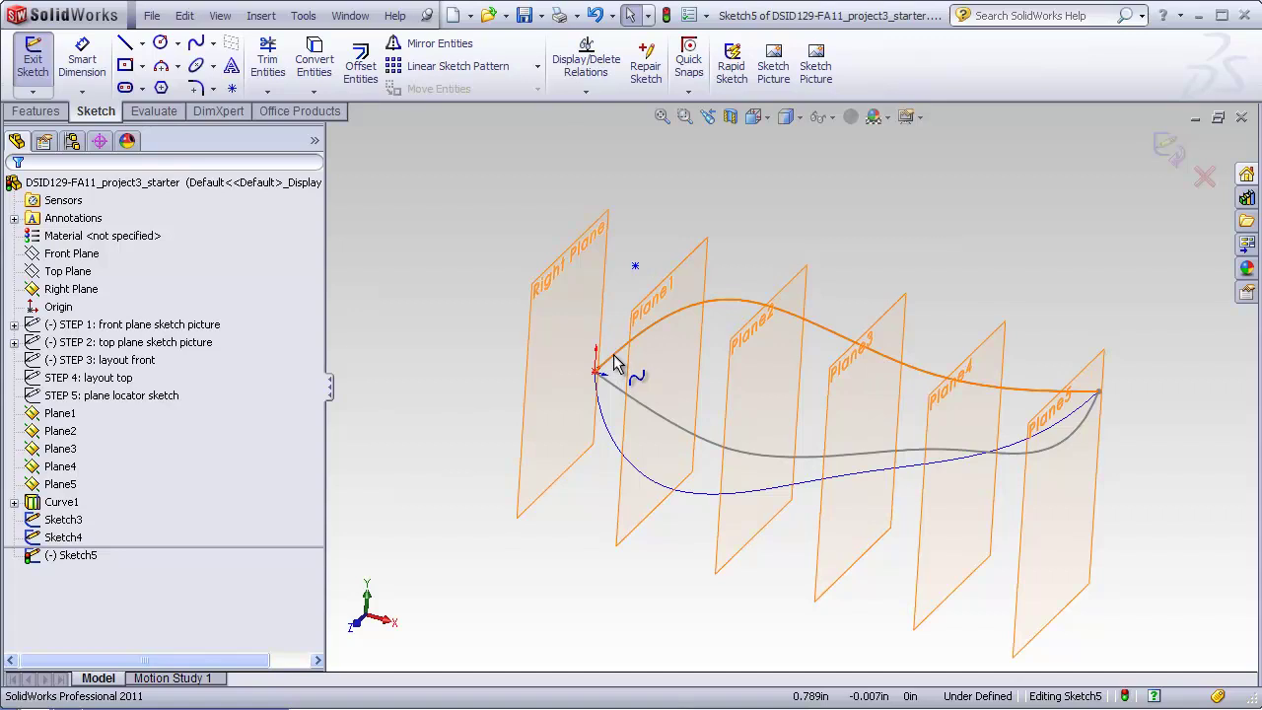
left_click(613, 363)
left_click(636, 266, "ctrl")
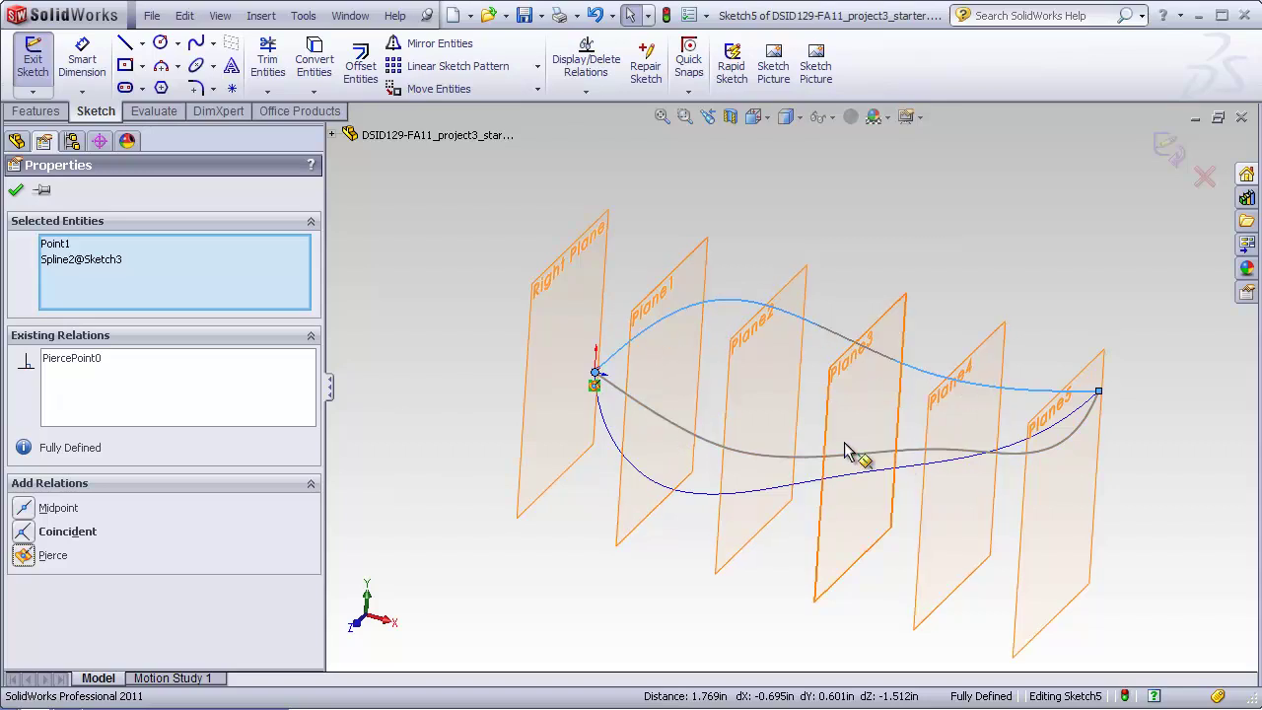
left_click(472, 200)
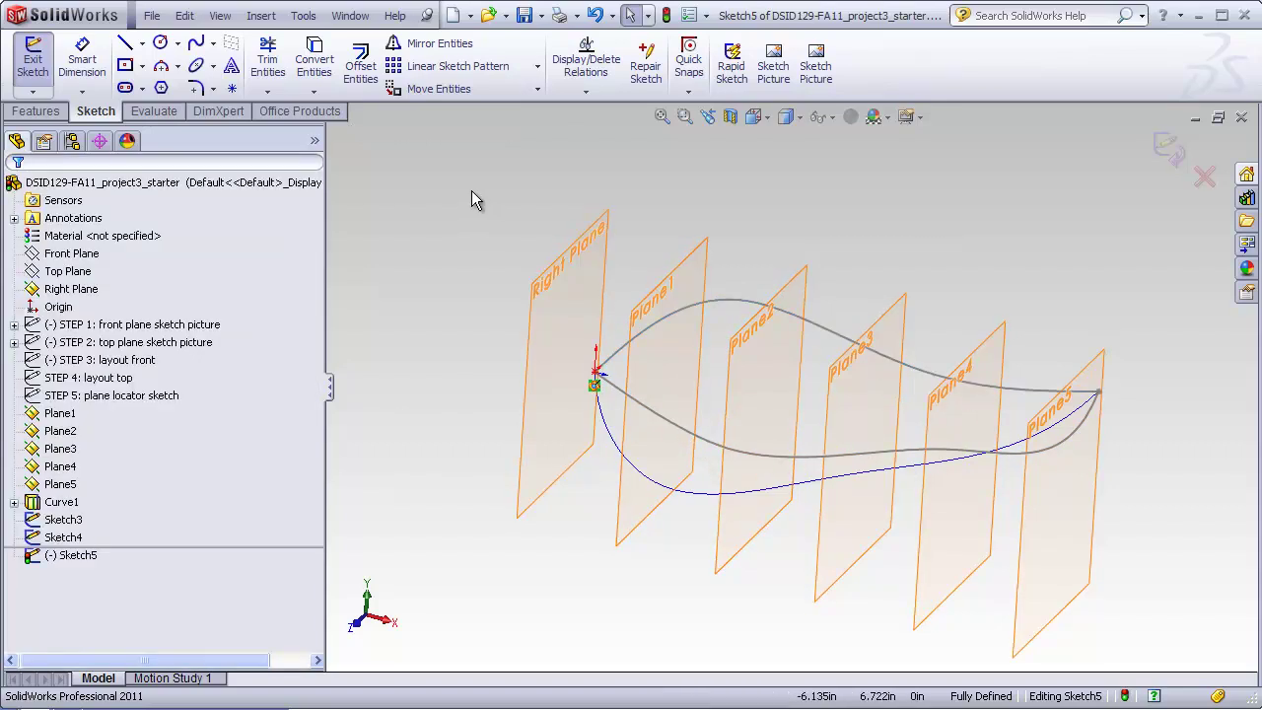
left_click(1165, 150)
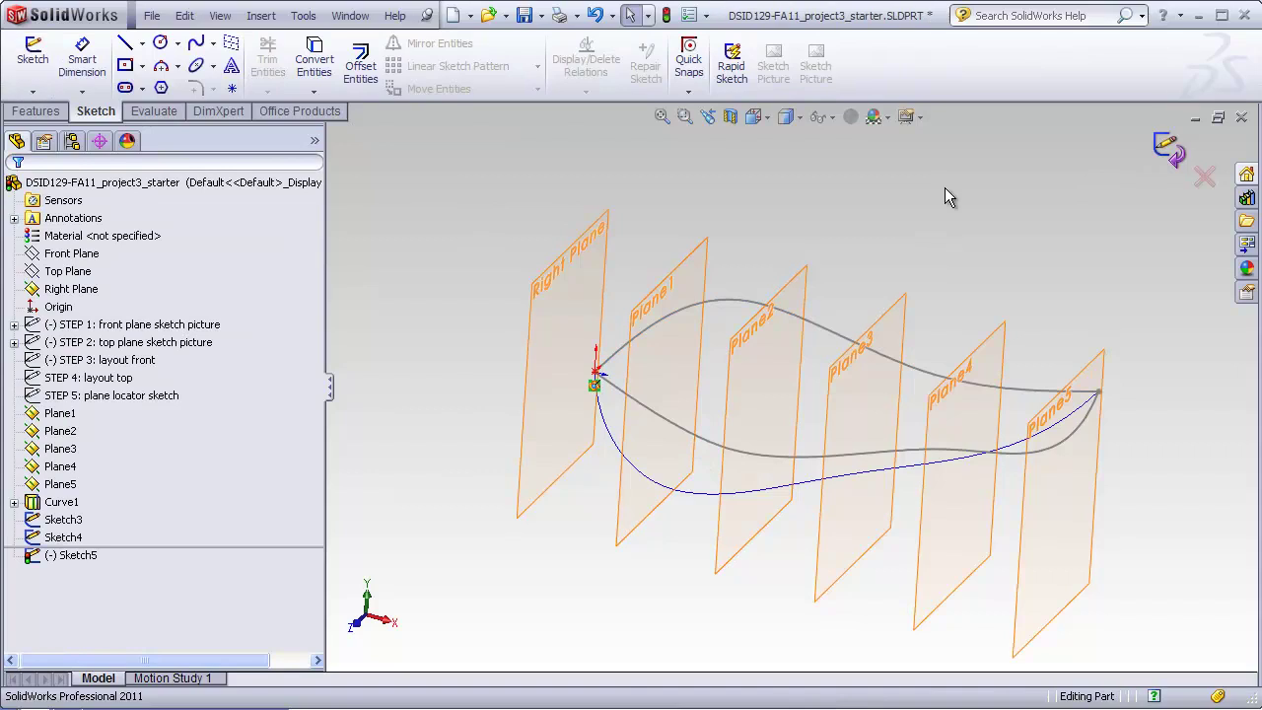
- Start Sketch6 on Plane1 and draw a roughly vertical line
left_click(706, 274)
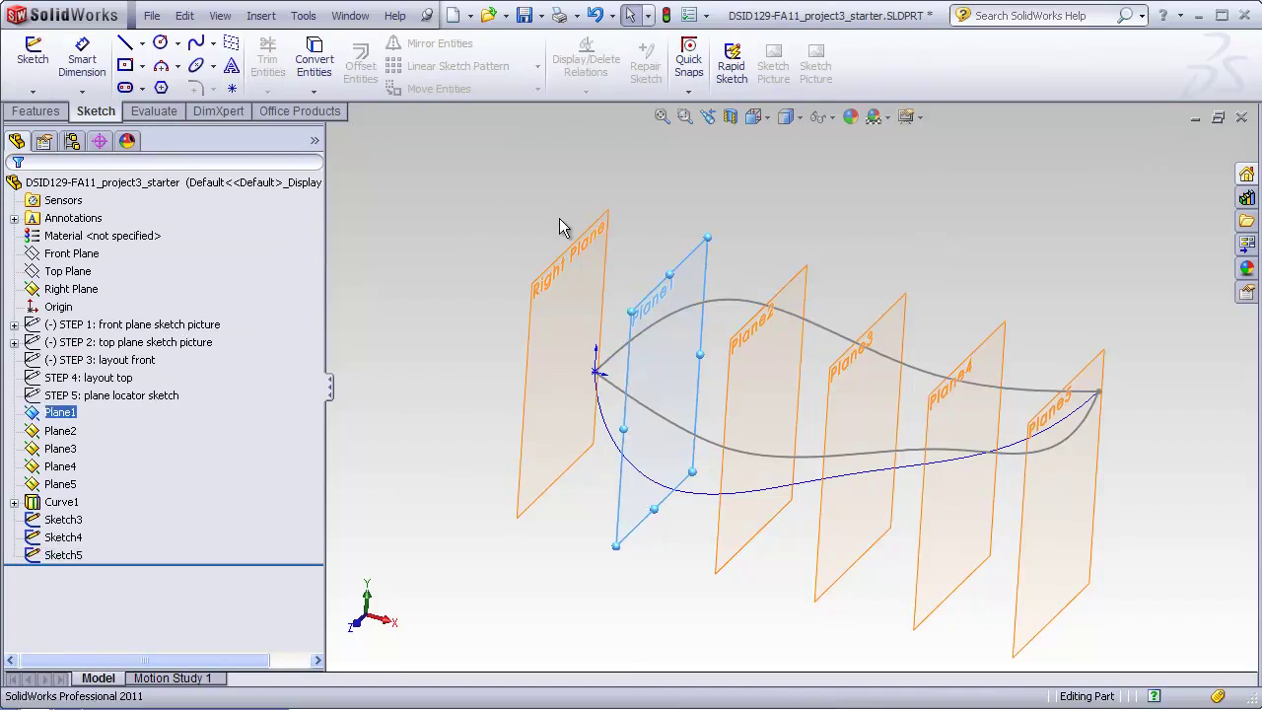
left_click(32, 55)
middle_click_drag(414, 212, 596, 350)
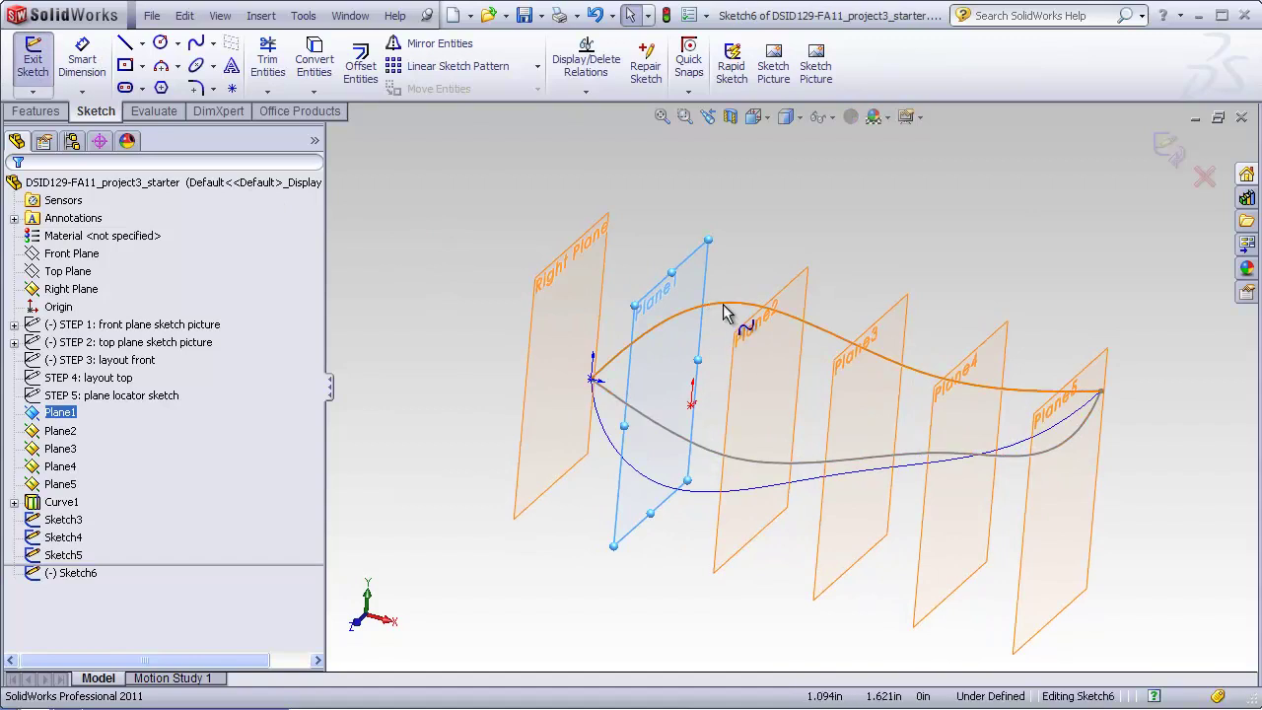
left_click(125, 43)
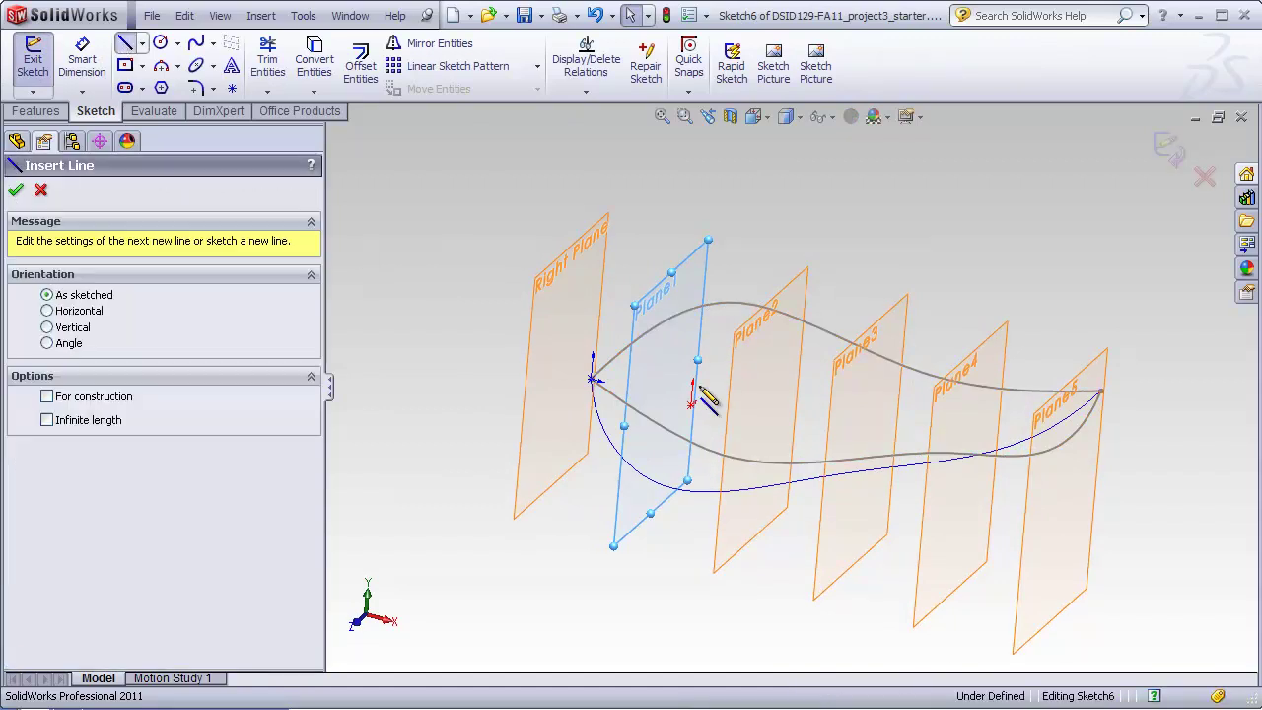
left_click(715, 264)
left_click(702, 430)
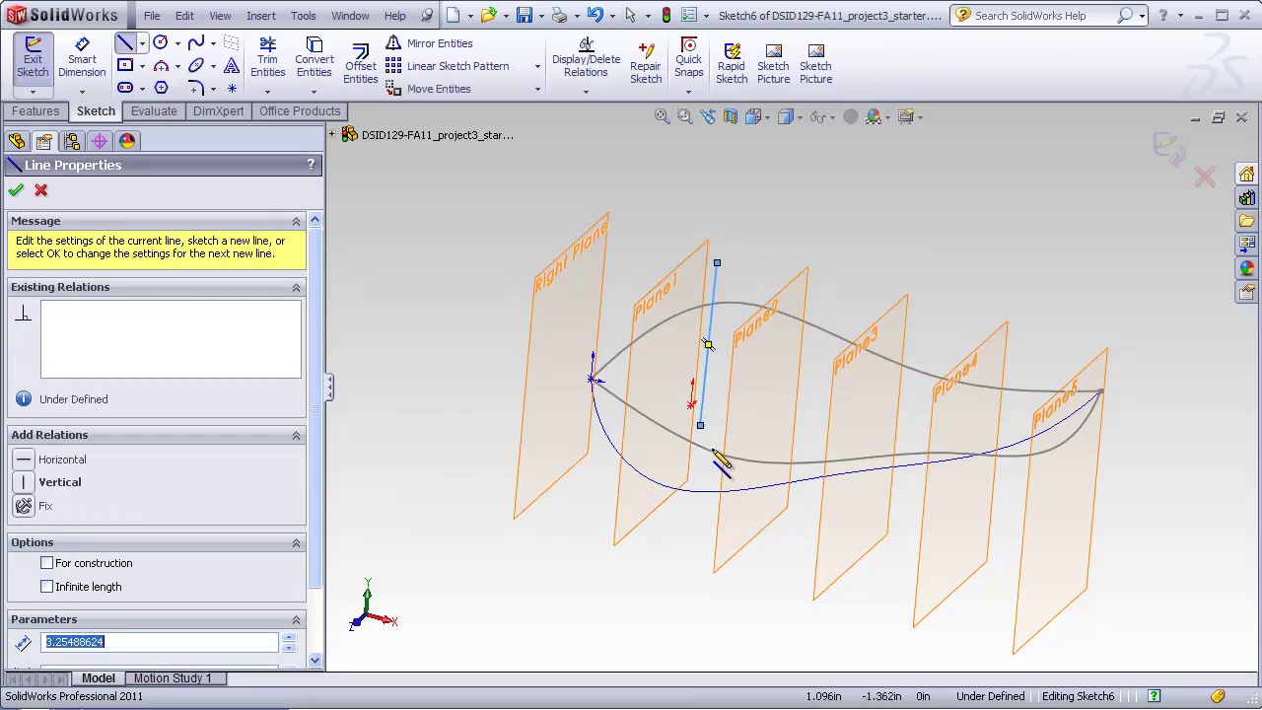
key("Escape")
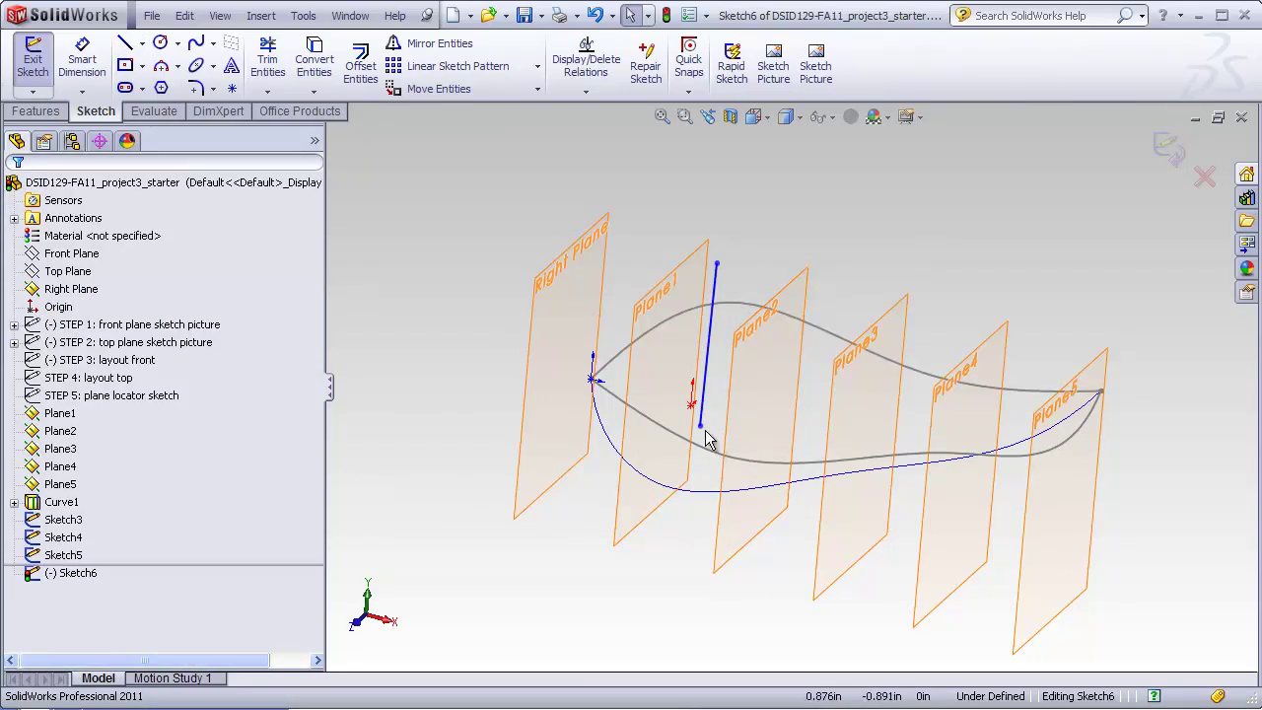
- Pierce the line's top endpoint onto the upper curve and its bottom endpoint onto the lower curve
left_click(717, 265)
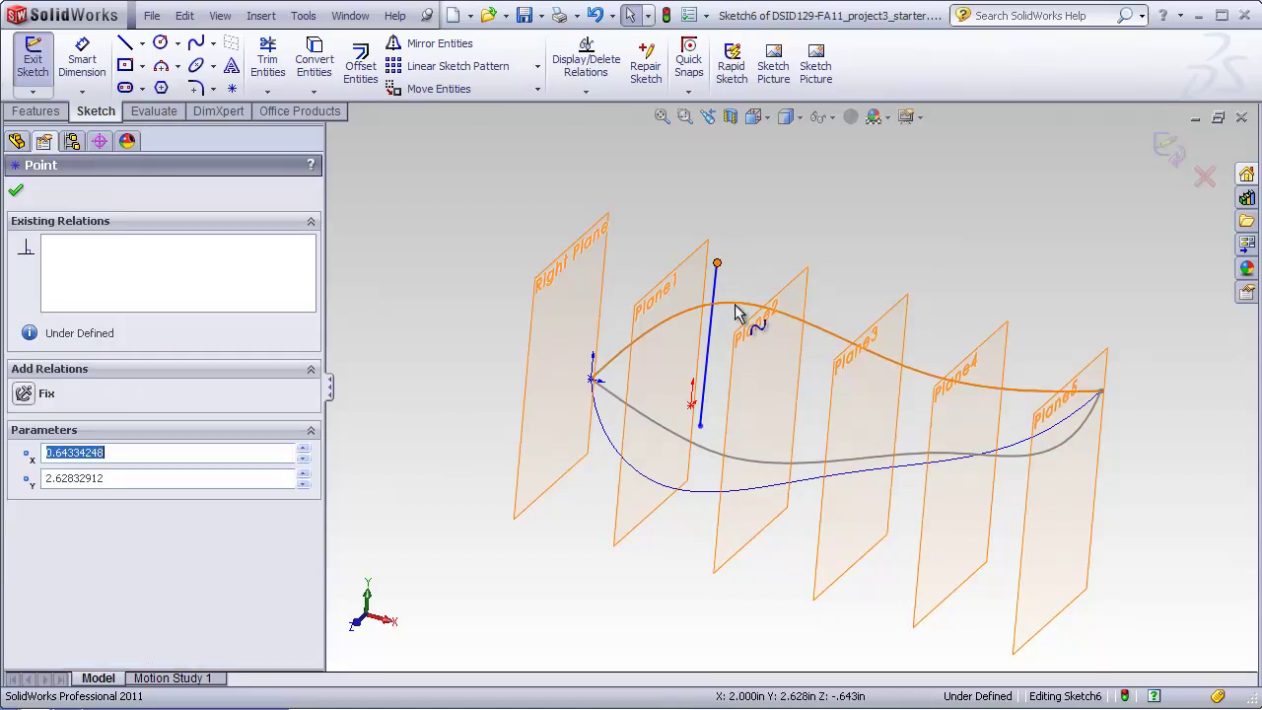
left_click(737, 303, "ctrl")
left_click(54, 536)
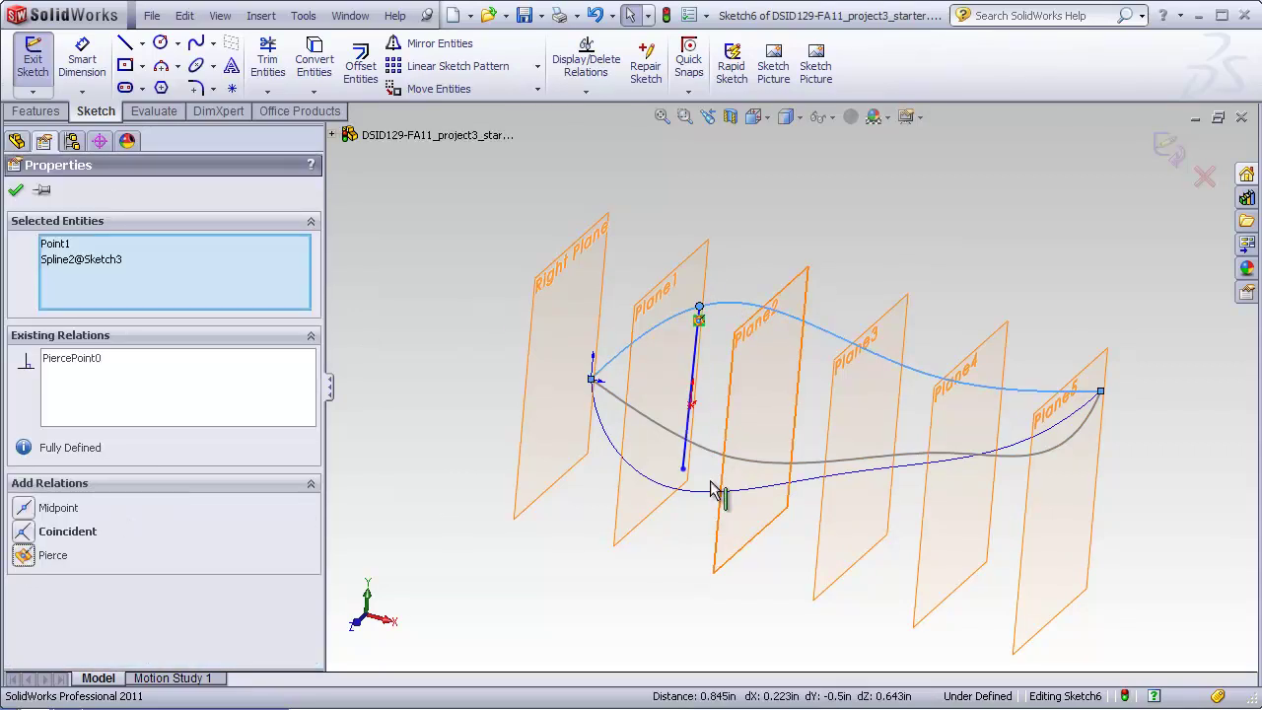
left_click(683, 470)
left_click(717, 461, "ctrl")
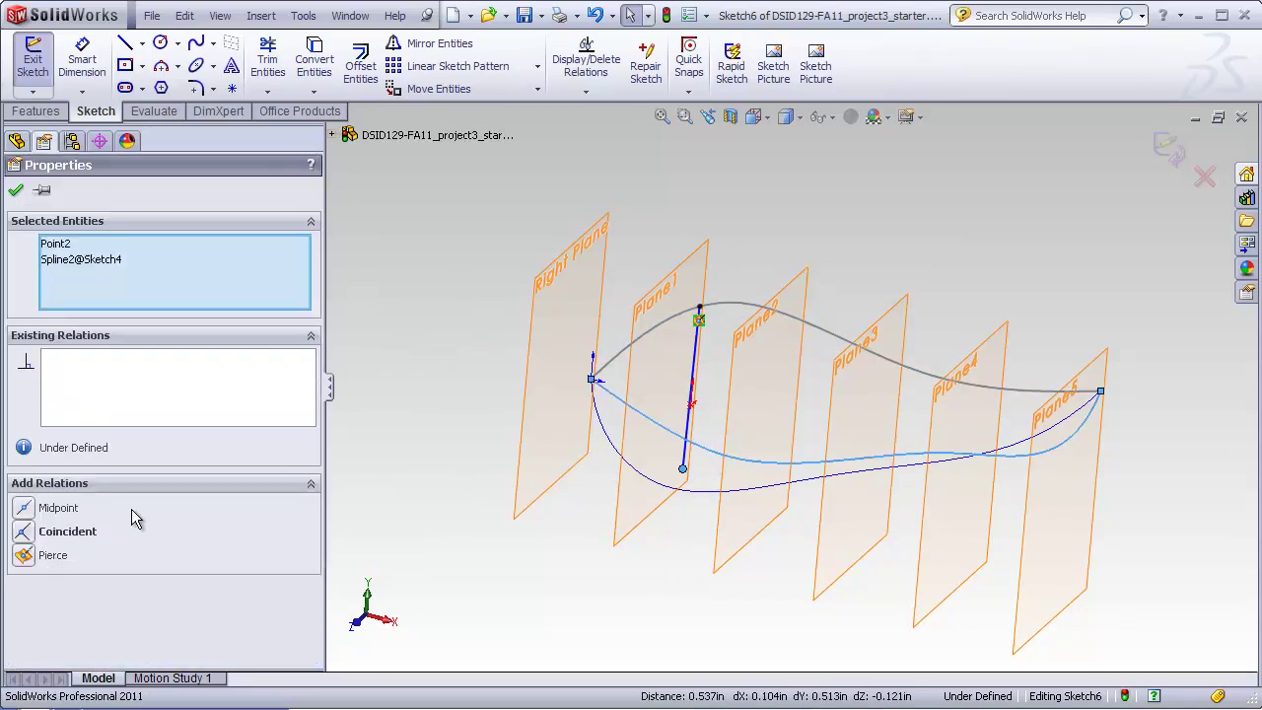
left_click(23, 555)
left_click(501, 557)
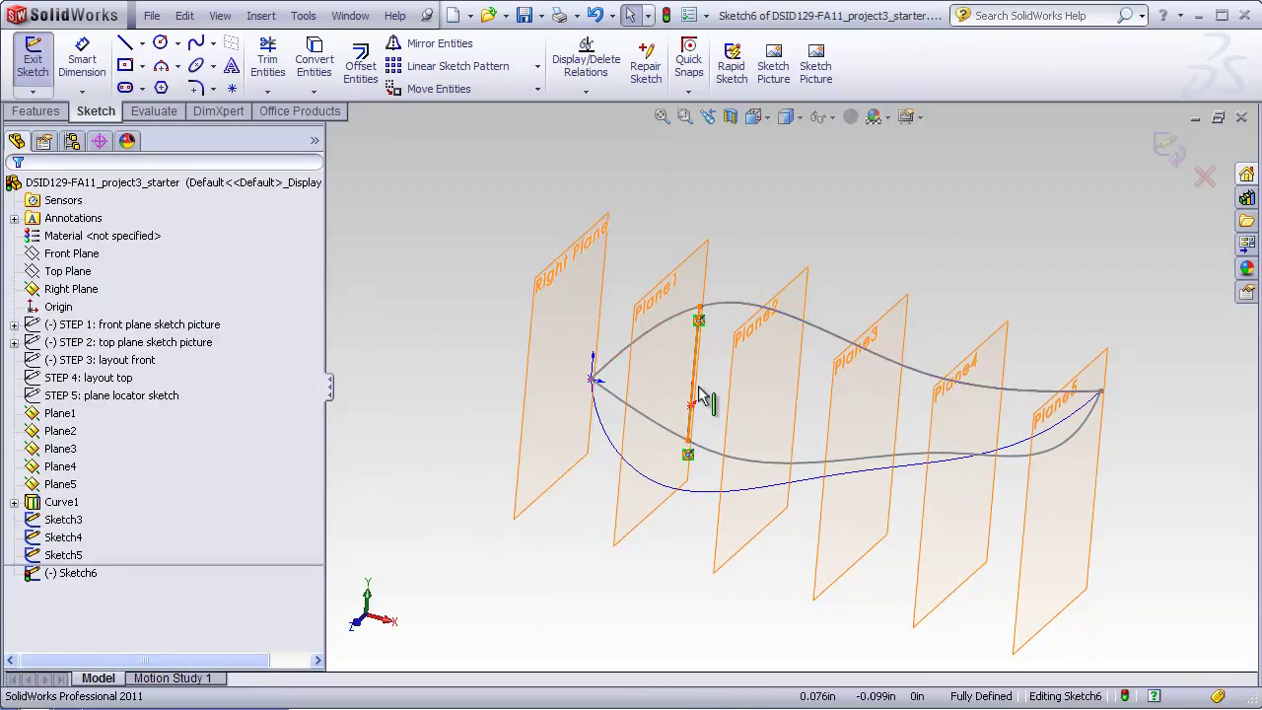
- Orbit to an oblique view of the planes and guide curves, then pick the Spline tool
middle_click_drag(726, 352, 678, 412)
mouse_move(690, 335)
middle_mouse_down()
mouse_move(648, 282)
mouse_move(868, 276)
middle_mouse_up()
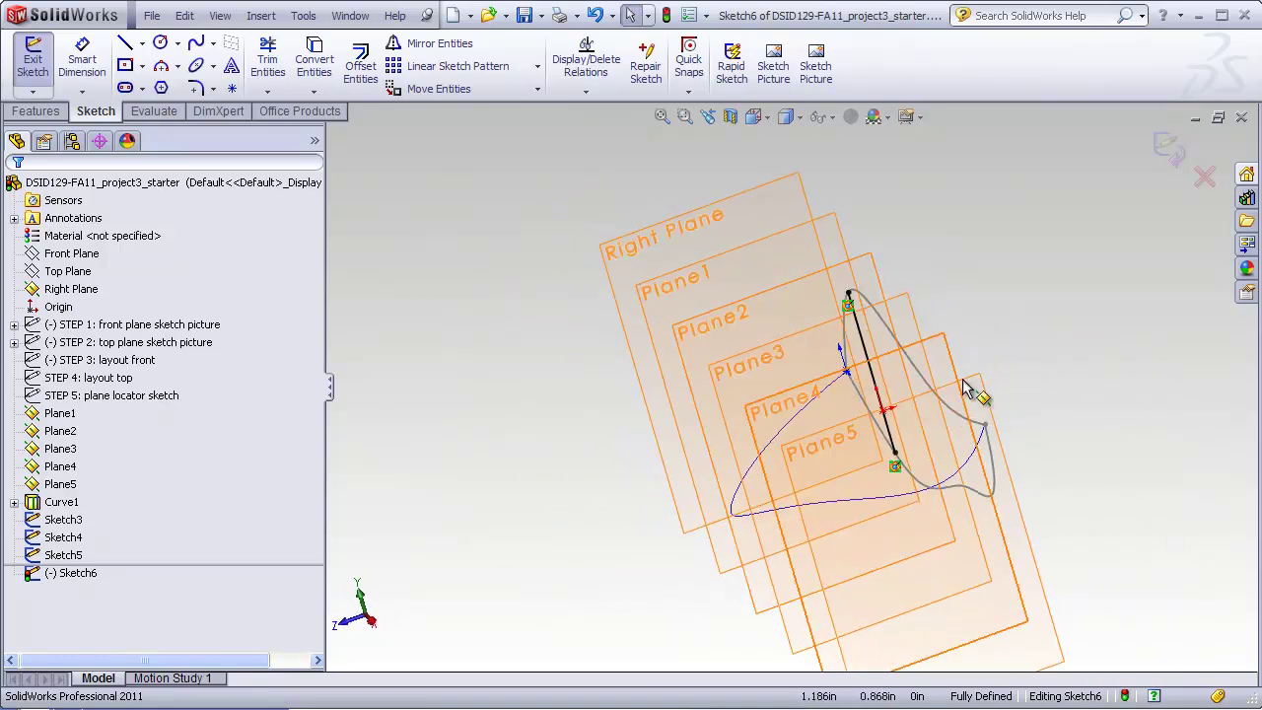
middle_click_drag(1021, 456, 982, 444)
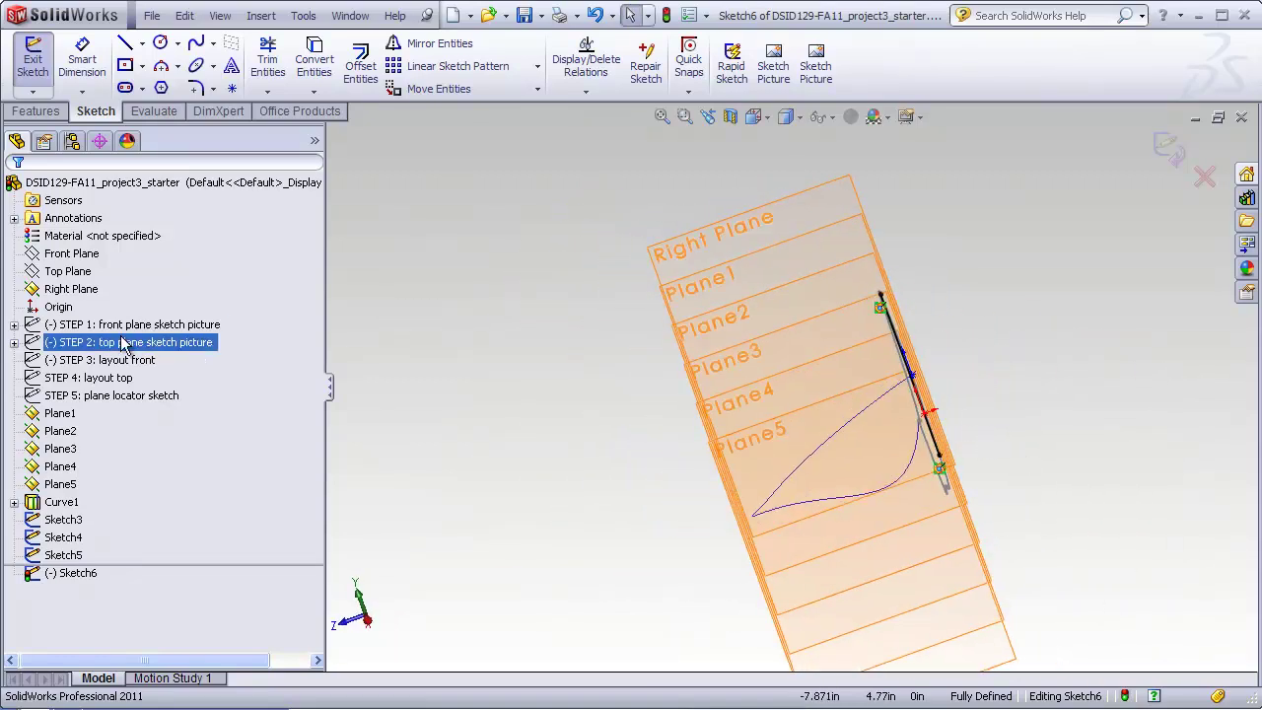
left_click(75, 255)
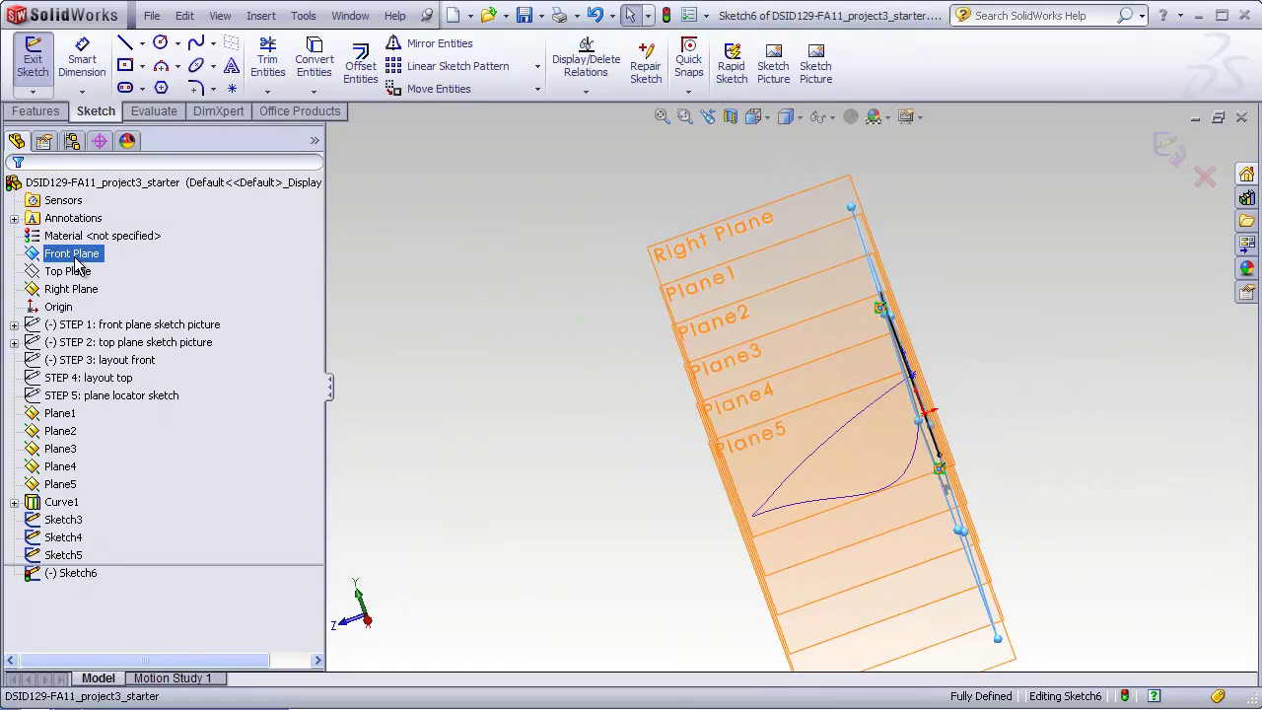
left_click(538, 400)
middle_click_drag(539, 400, 783, 329)
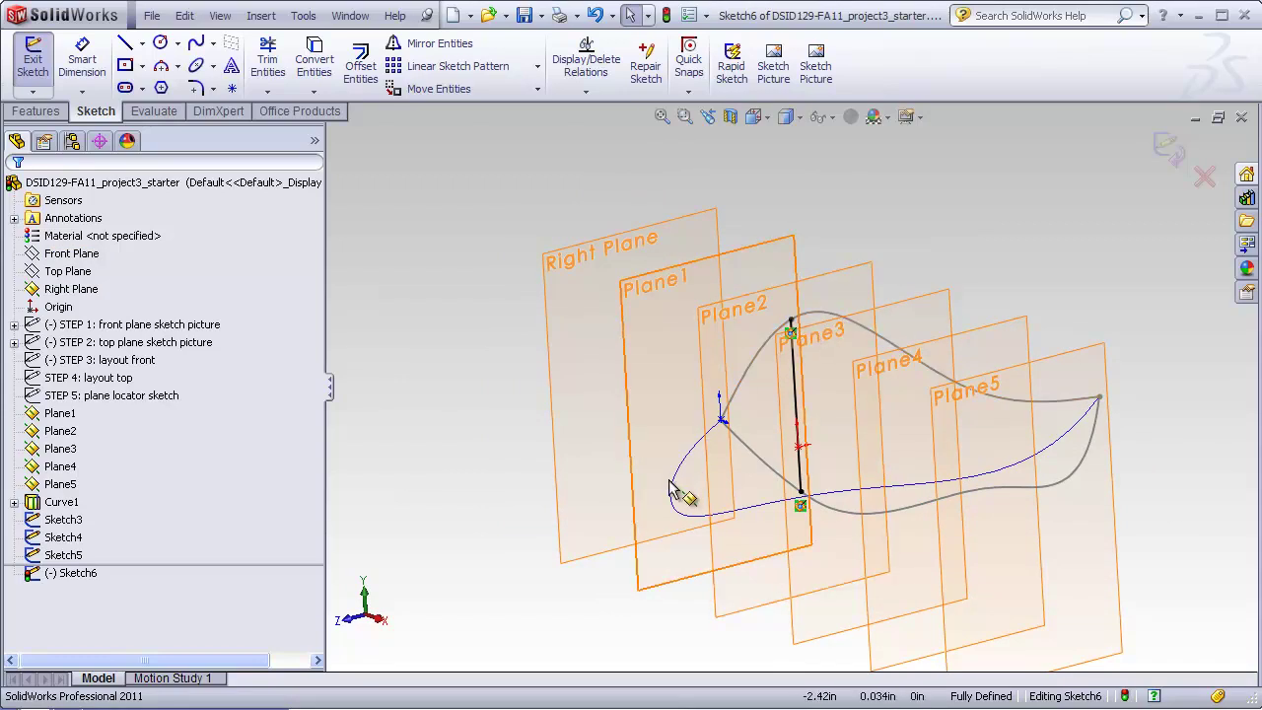
middle_click_drag(738, 516, 742, 445)
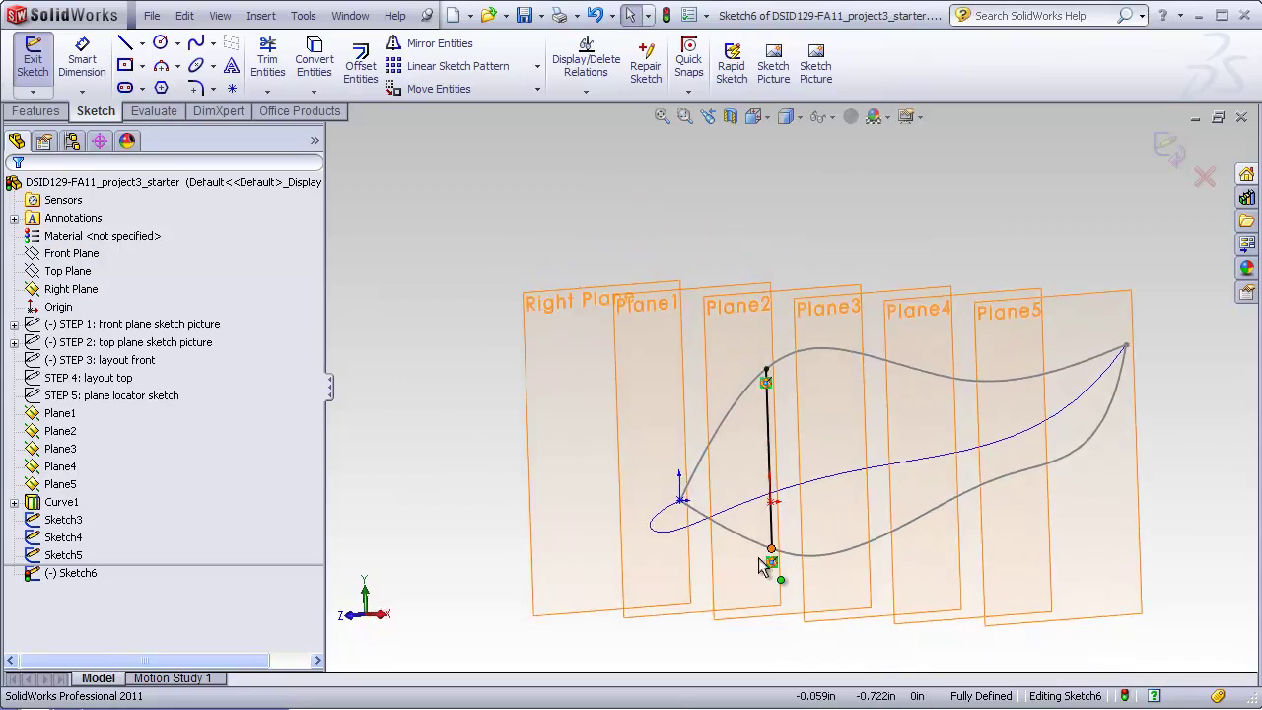
middle_click_drag(675, 547, 516, 513)
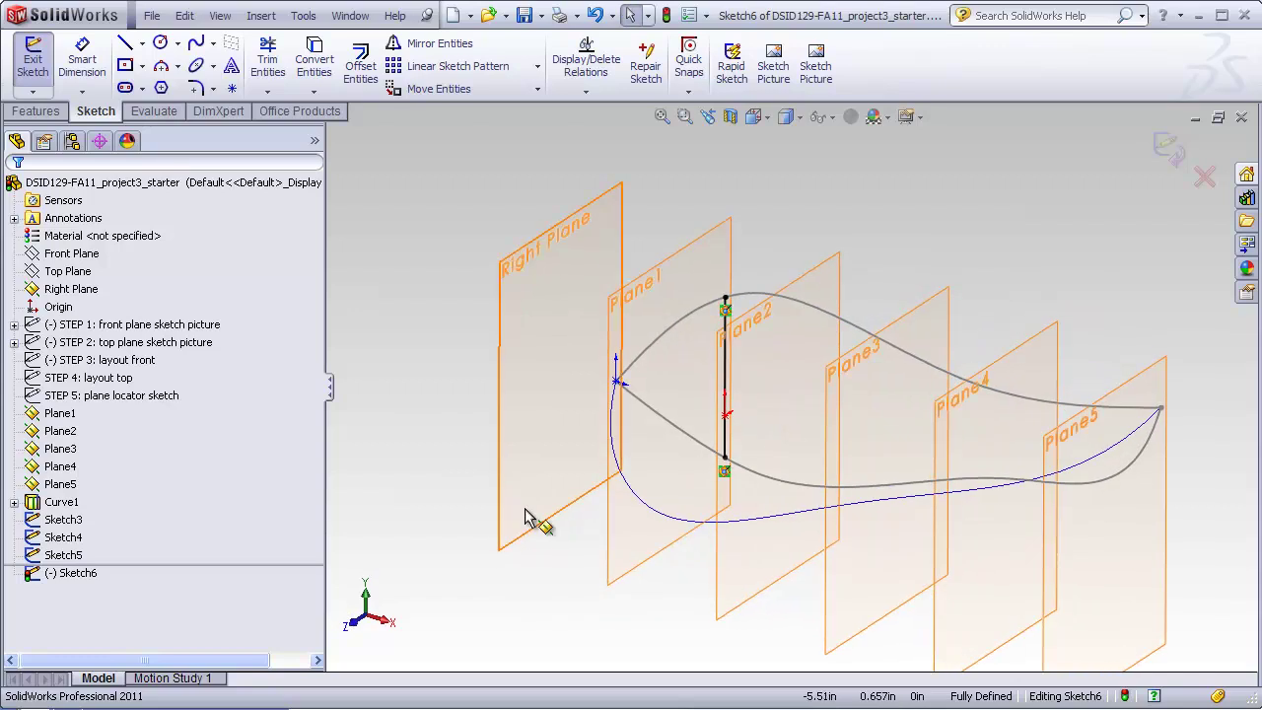
left_click(202, 44)
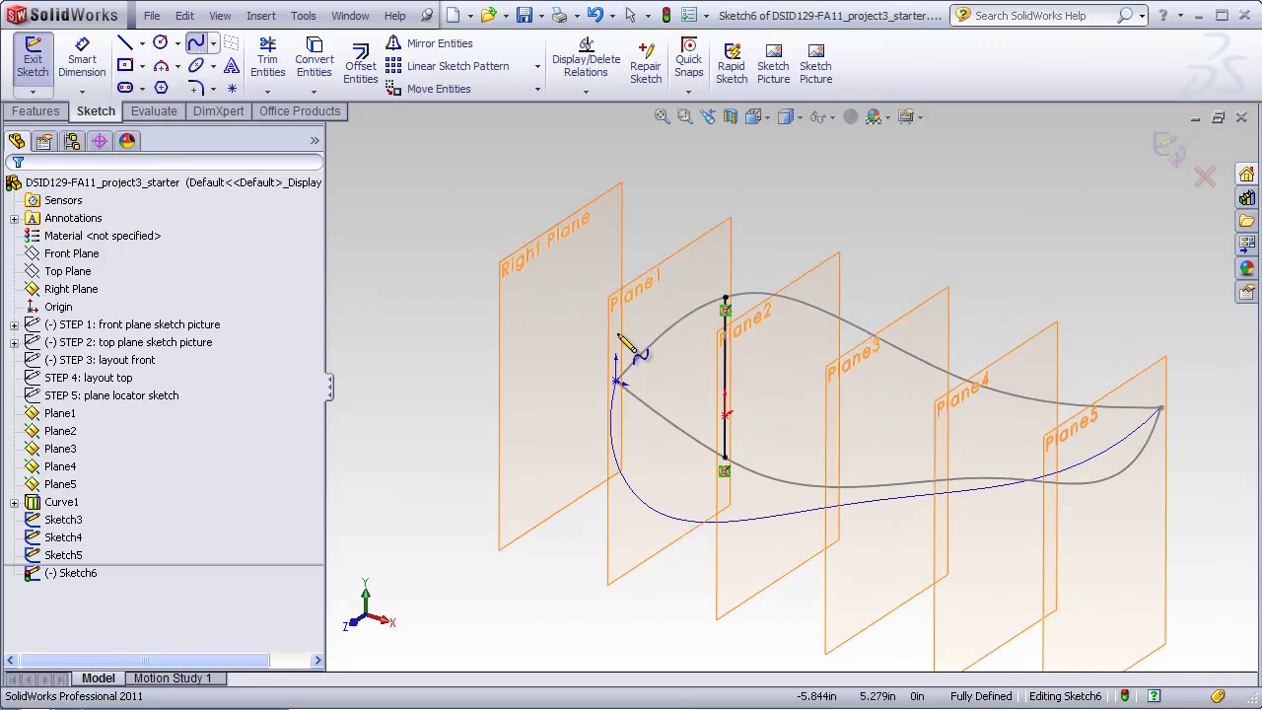
- Draw a spline down from the line's top endpoint and pierce its lower end onto the lower guide curve
left_click(725, 297)
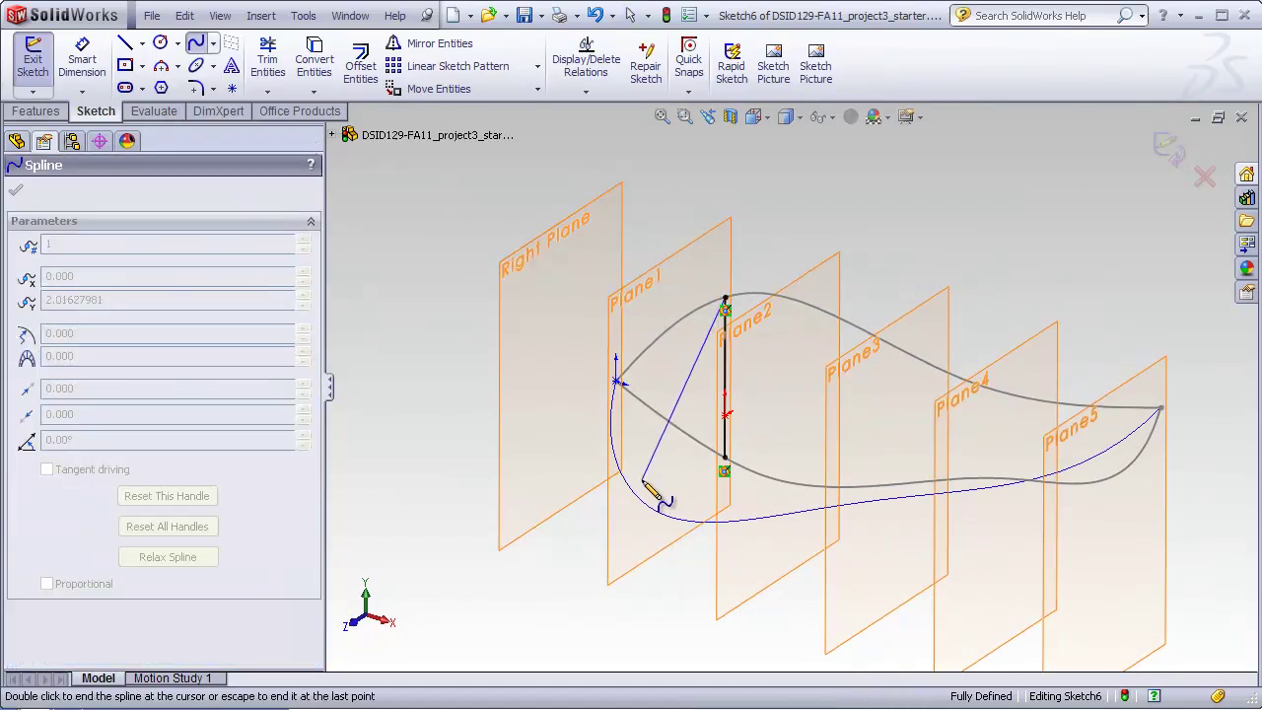
double_click(643, 480)
key("Escape")
left_click(642, 478)
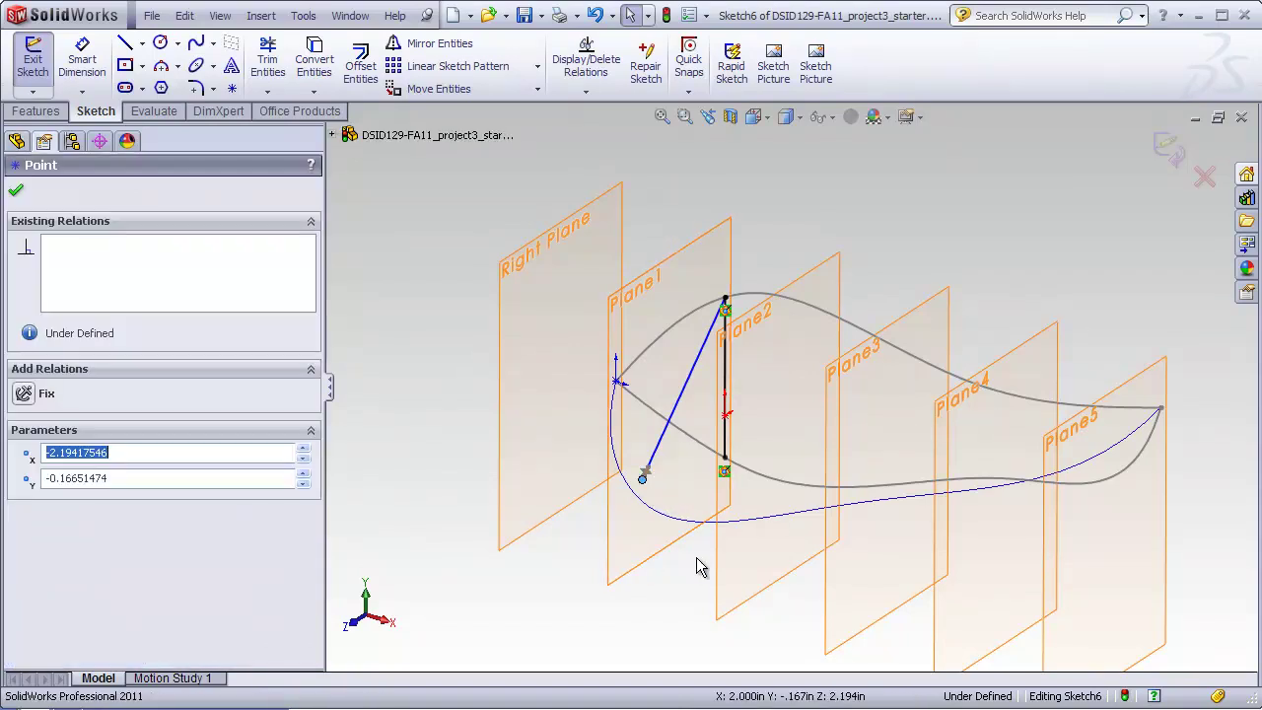
left_click(527, 583)
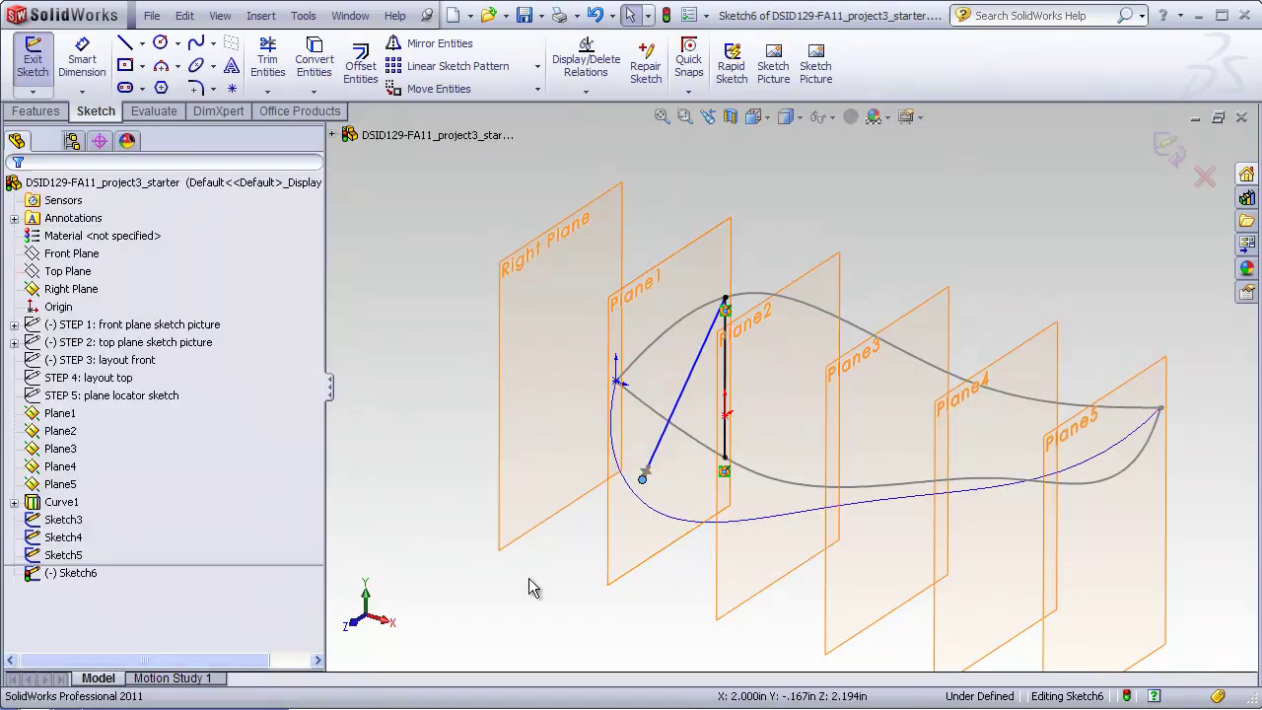
left_click(642, 479)
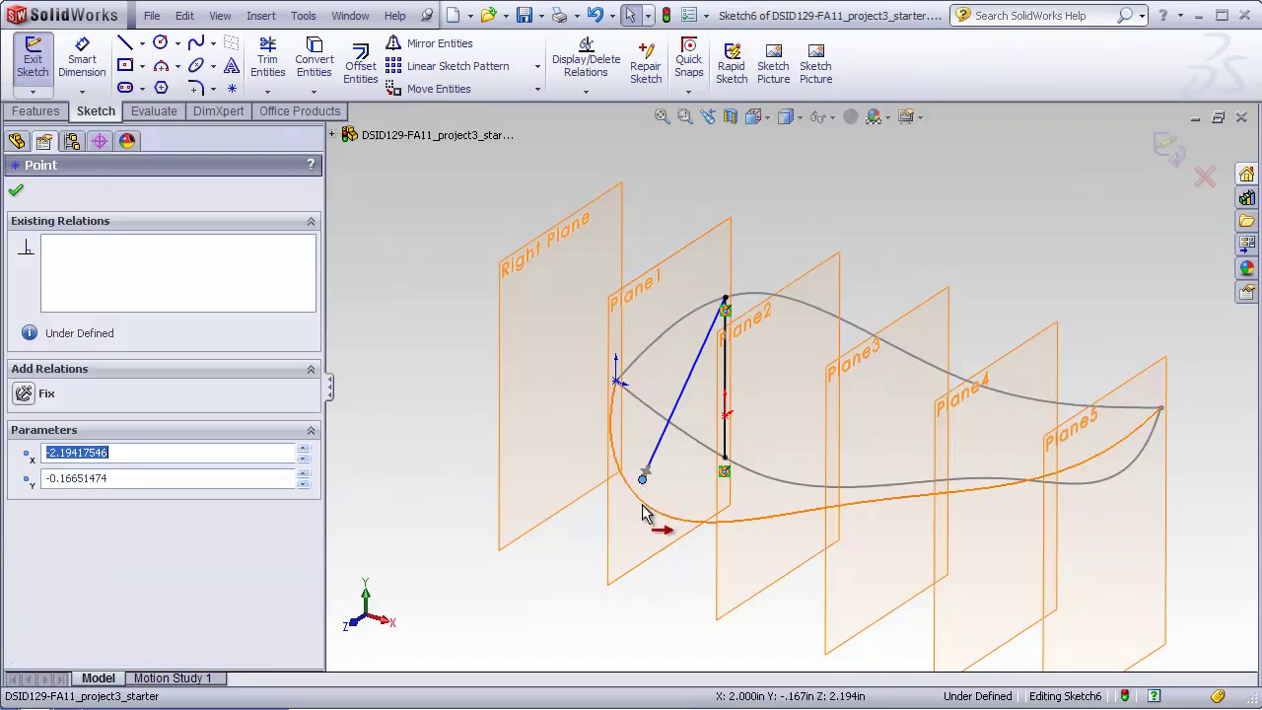
left_click(714, 522, "ctrl")
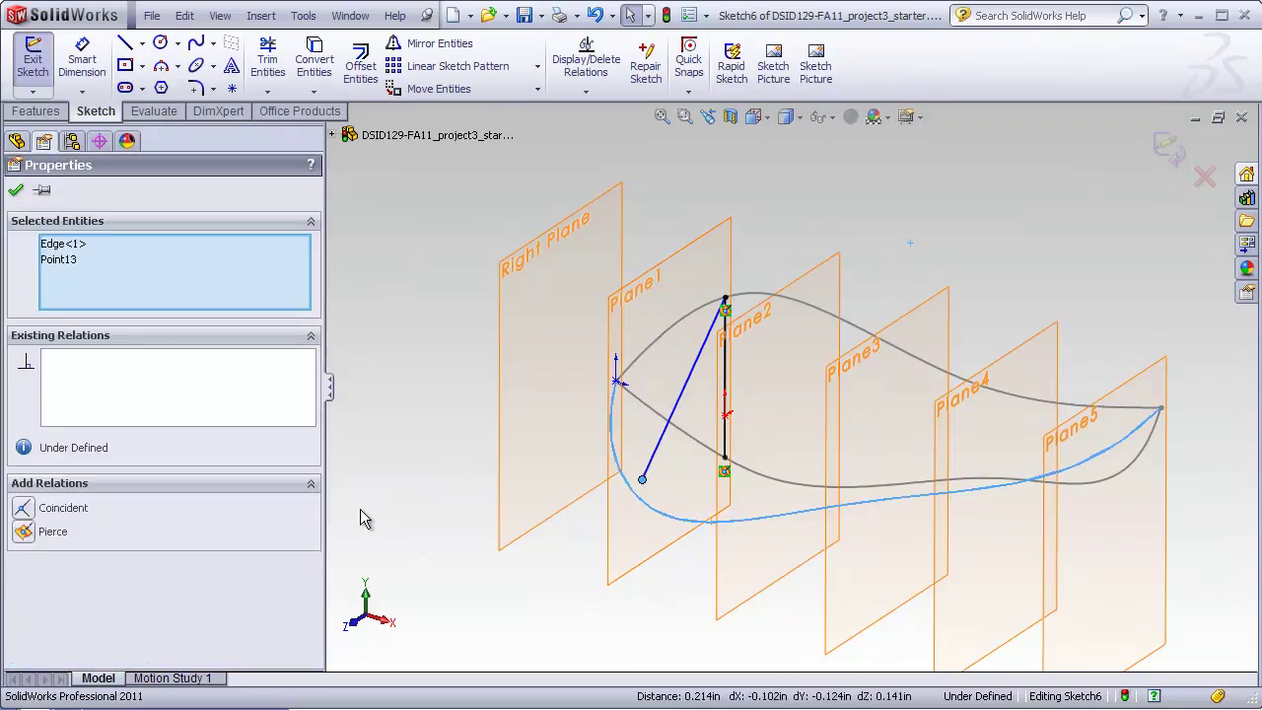
left_click(27, 532)
left_click(428, 583)
- Drag the spline's handles to bend it into an arc
left_click(661, 402)
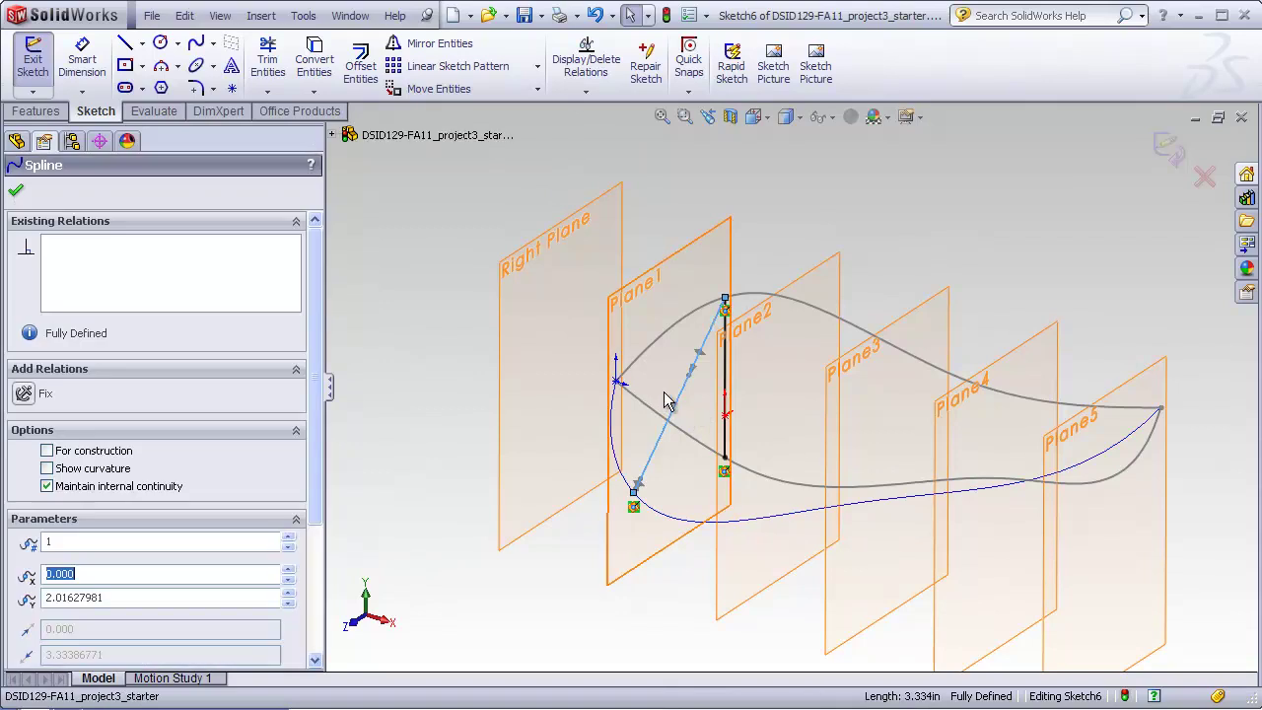
left_click_drag(660, 401, 653, 393)
left_click(639, 481)
left_click_drag(641, 480, 639, 422)
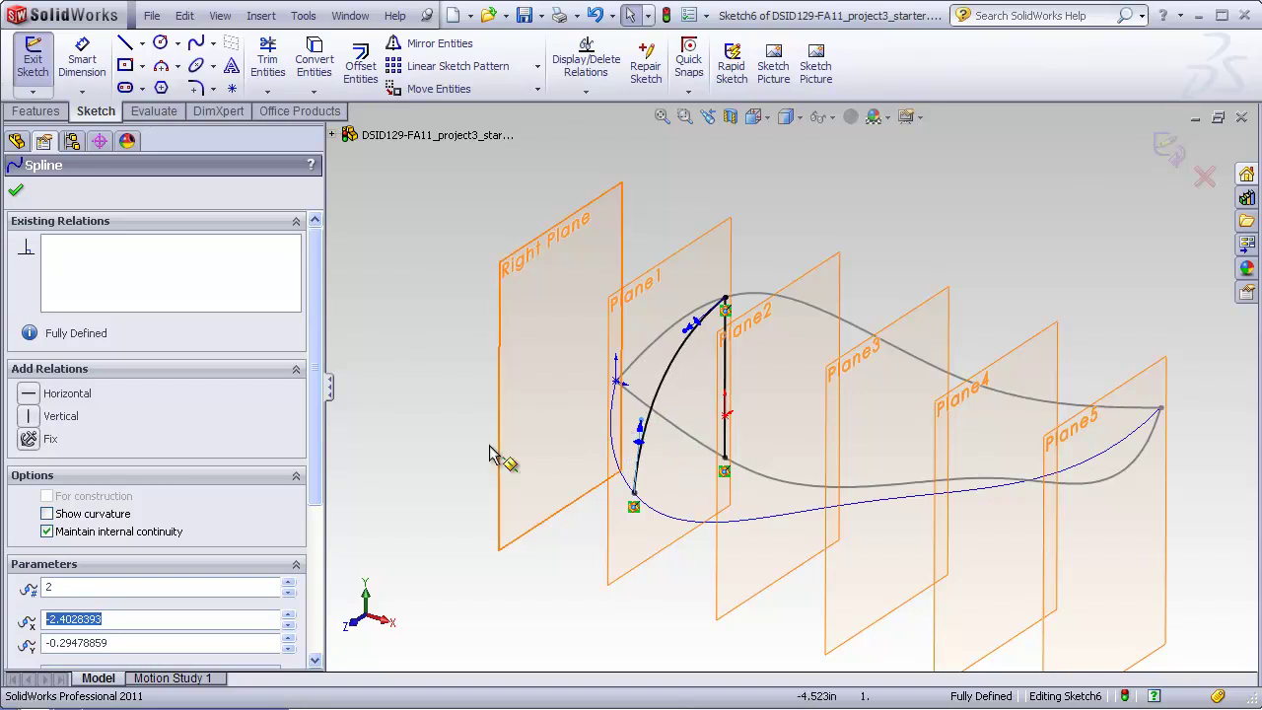
left_click(540, 448)
middle_click_drag(563, 437, 754, 446)
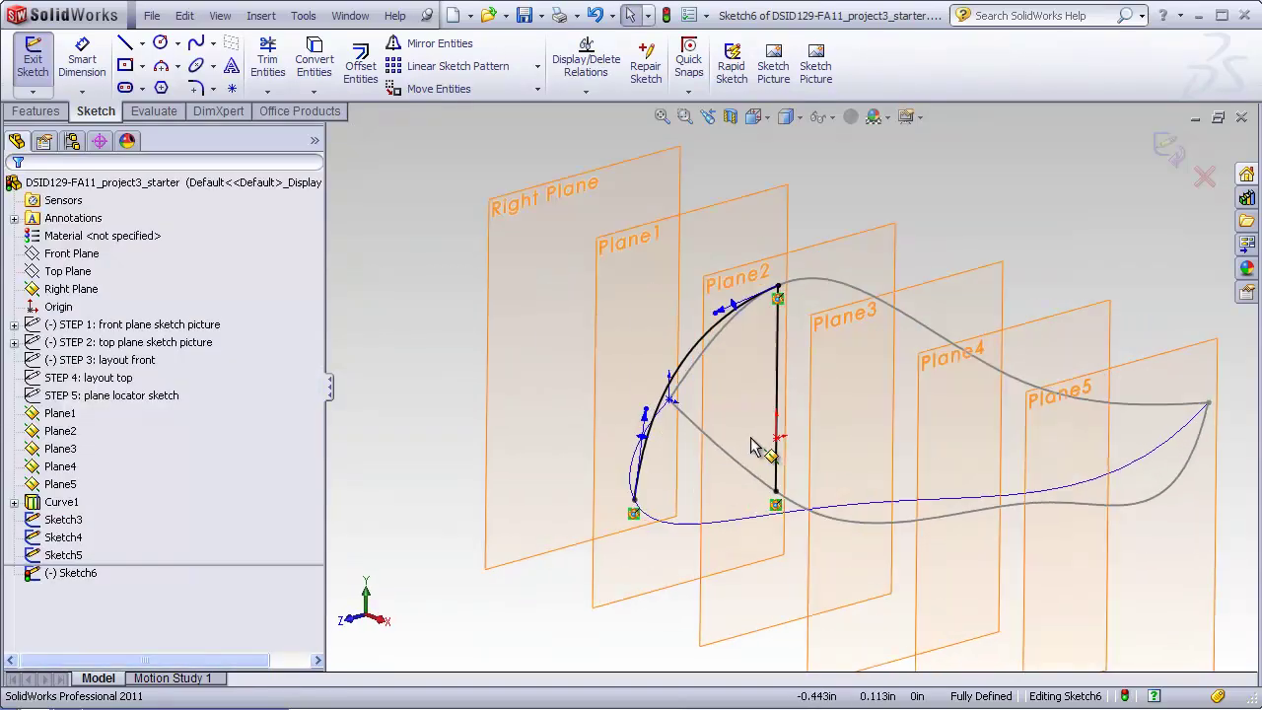
scroll(755, 445, "down", 3)
left_click(196, 43)
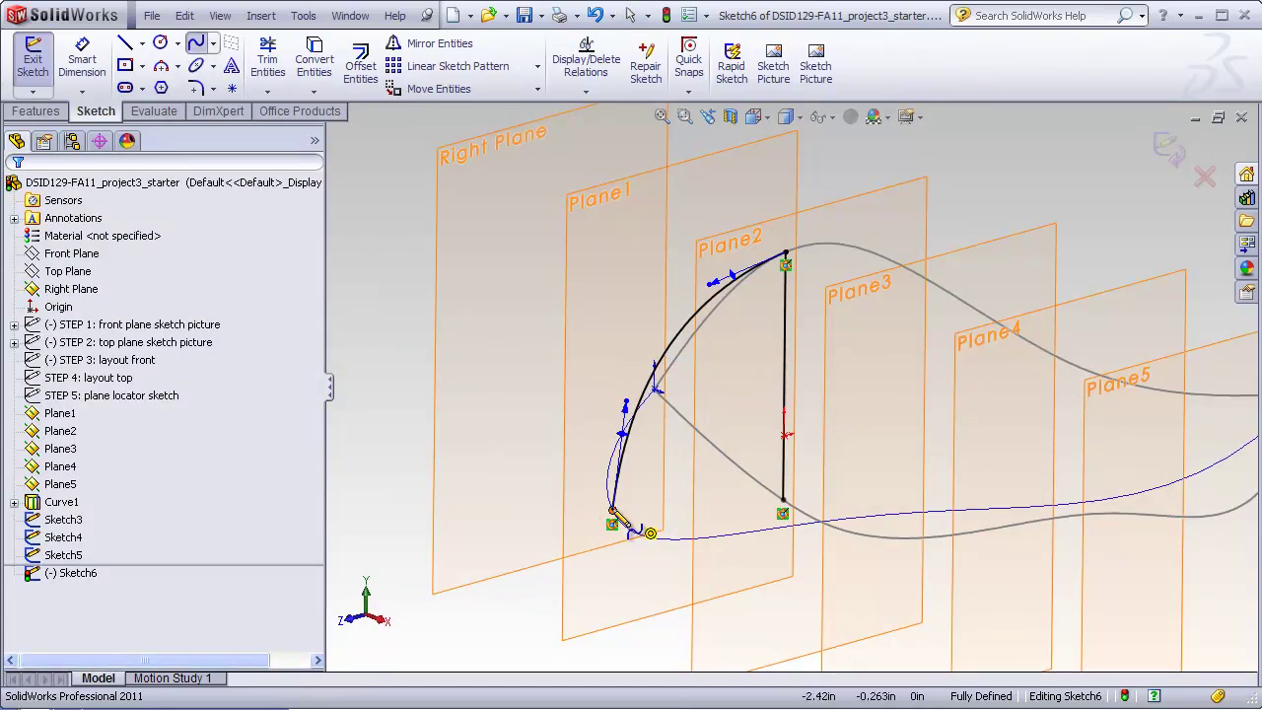
- Draw a second spline from the arc's lower end to the vertical line's bottom and bend it
left_click(612, 511)
double_click(783, 502)
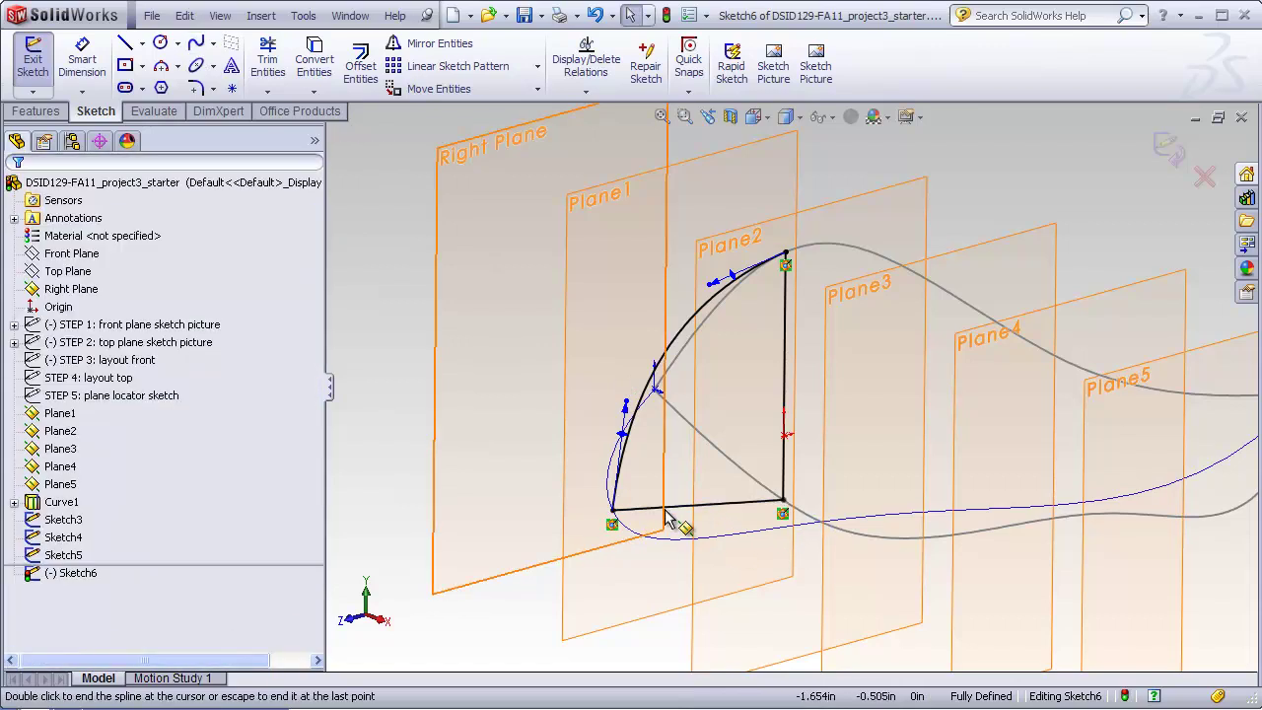
left_click(662, 511)
left_click_drag(683, 510, 715, 517)
mouse_move(713, 518)
middle_mouse_down()
mouse_move(738, 516)
mouse_move(755, 414)
mouse_move(749, 434)
middle_mouse_up()
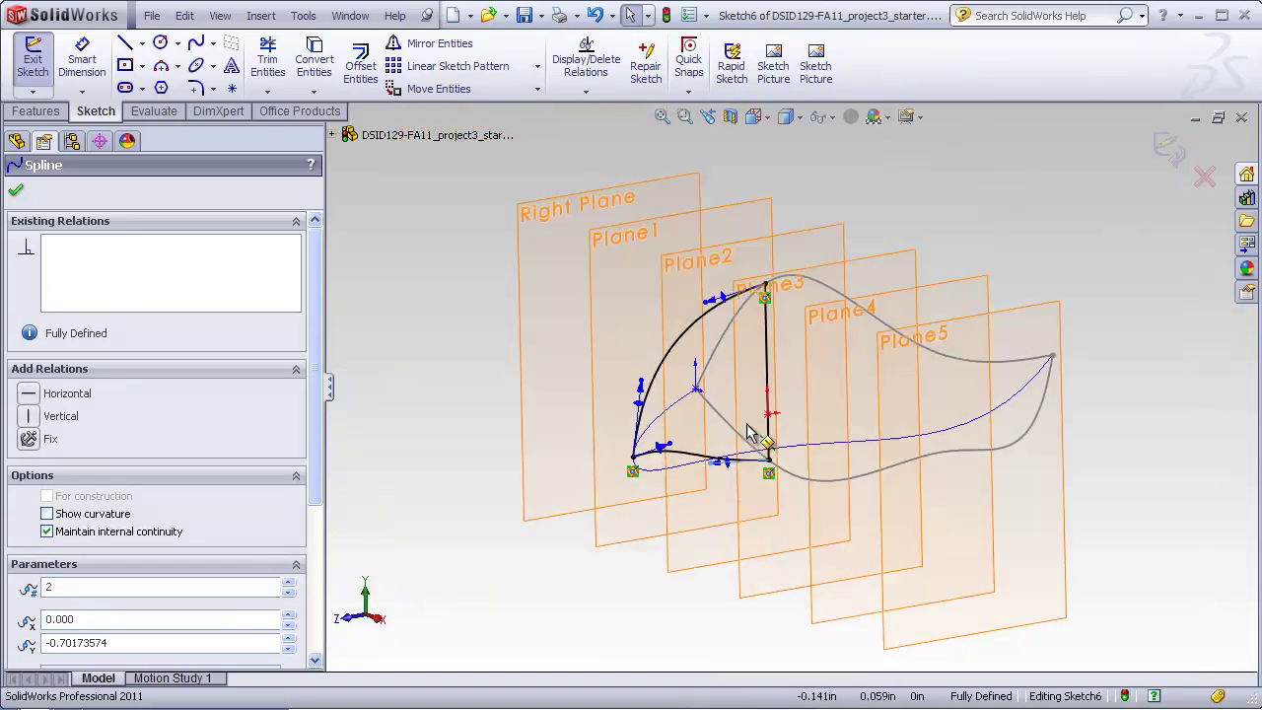
- View the profile Normal To and make the arc's top tangent horizontal
left_click(753, 117)
left_click(849, 186)
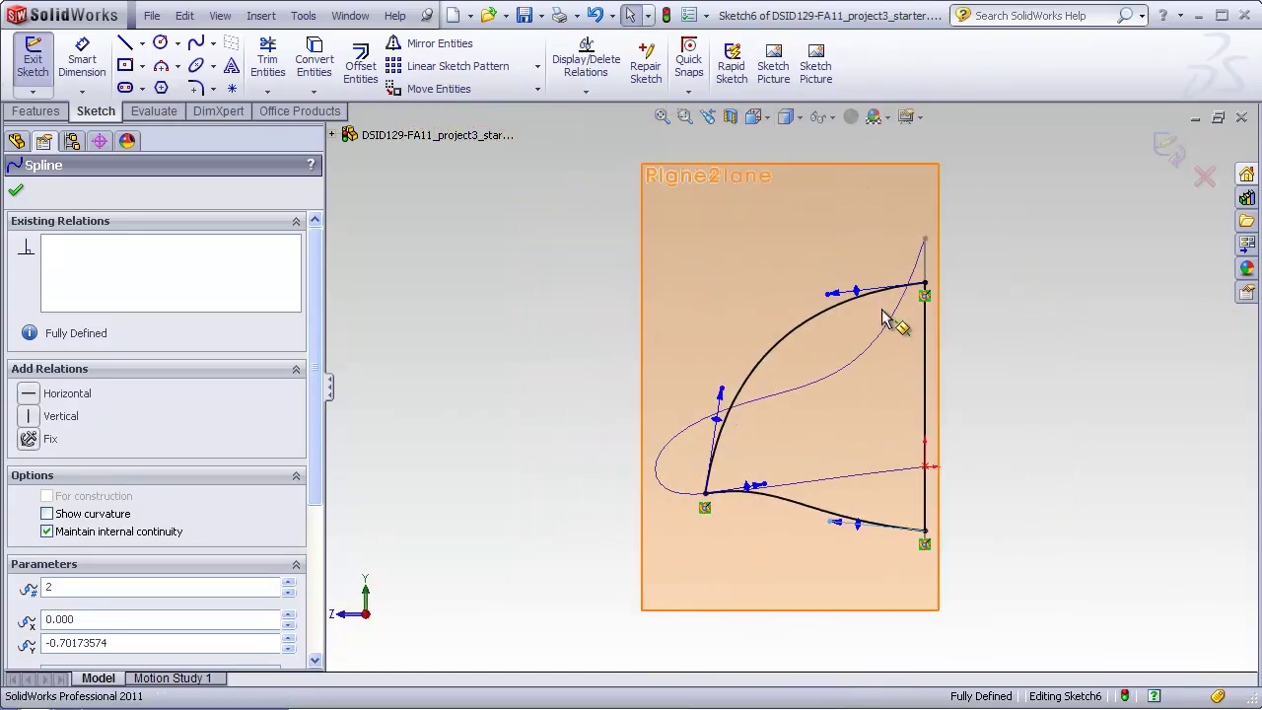
scroll(873, 458, "down", 3)
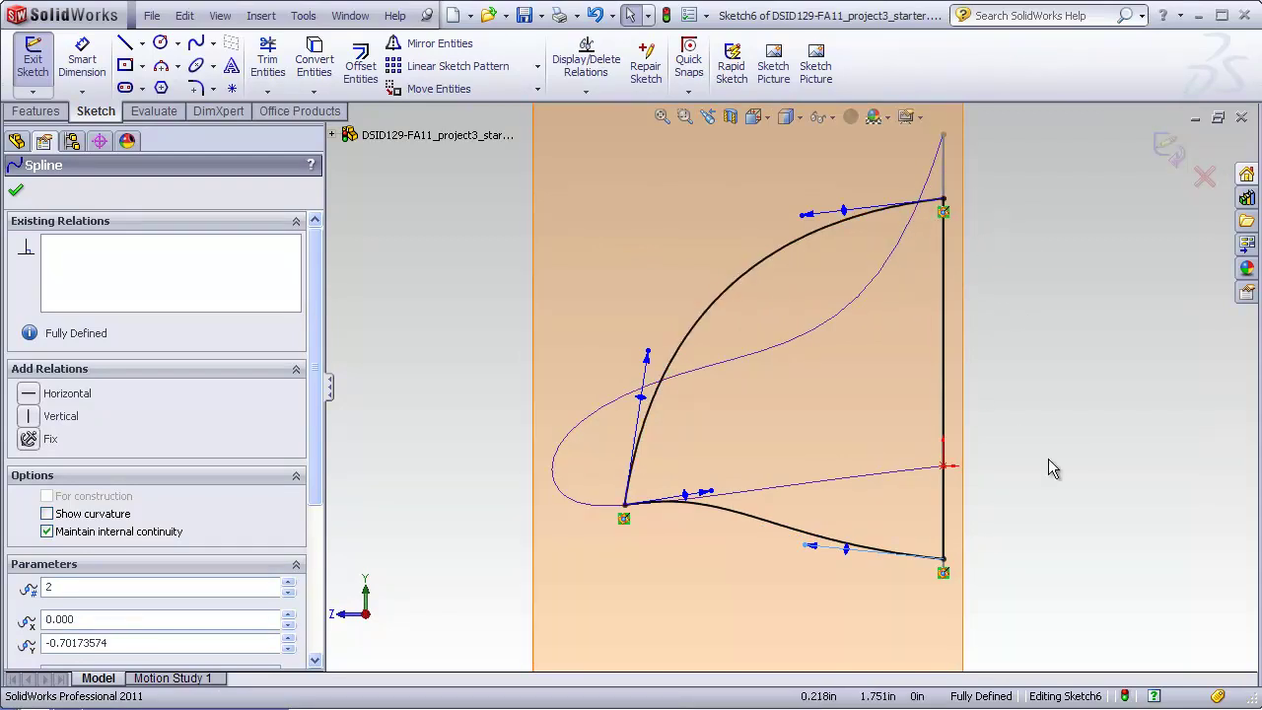
mouse_move(800, 216)
left_mouse_down()
mouse_move(806, 201)
mouse_move(814, 211)
left_mouse_up()
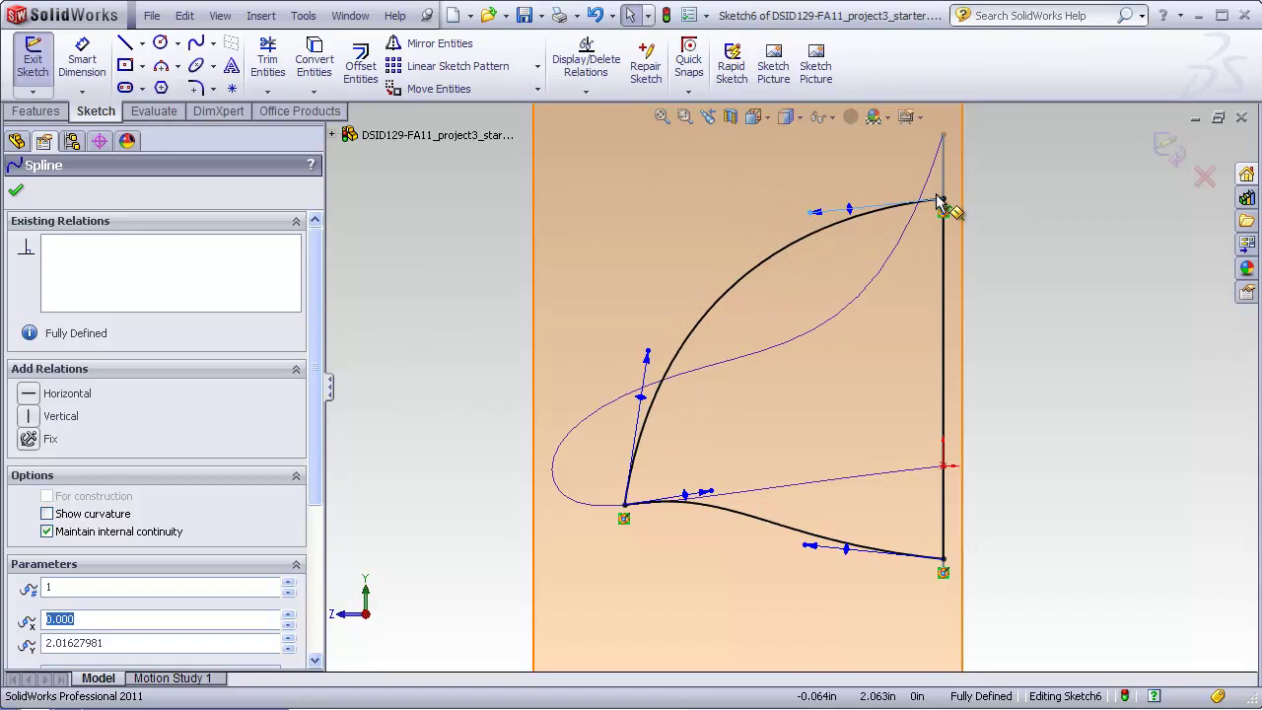
- Exit Sketch6 and orbit to look along the row of offset planes
mouse_move(953, 254)
middle_mouse_down()
mouse_move(976, 261)
mouse_move(752, 234)
middle_mouse_up()
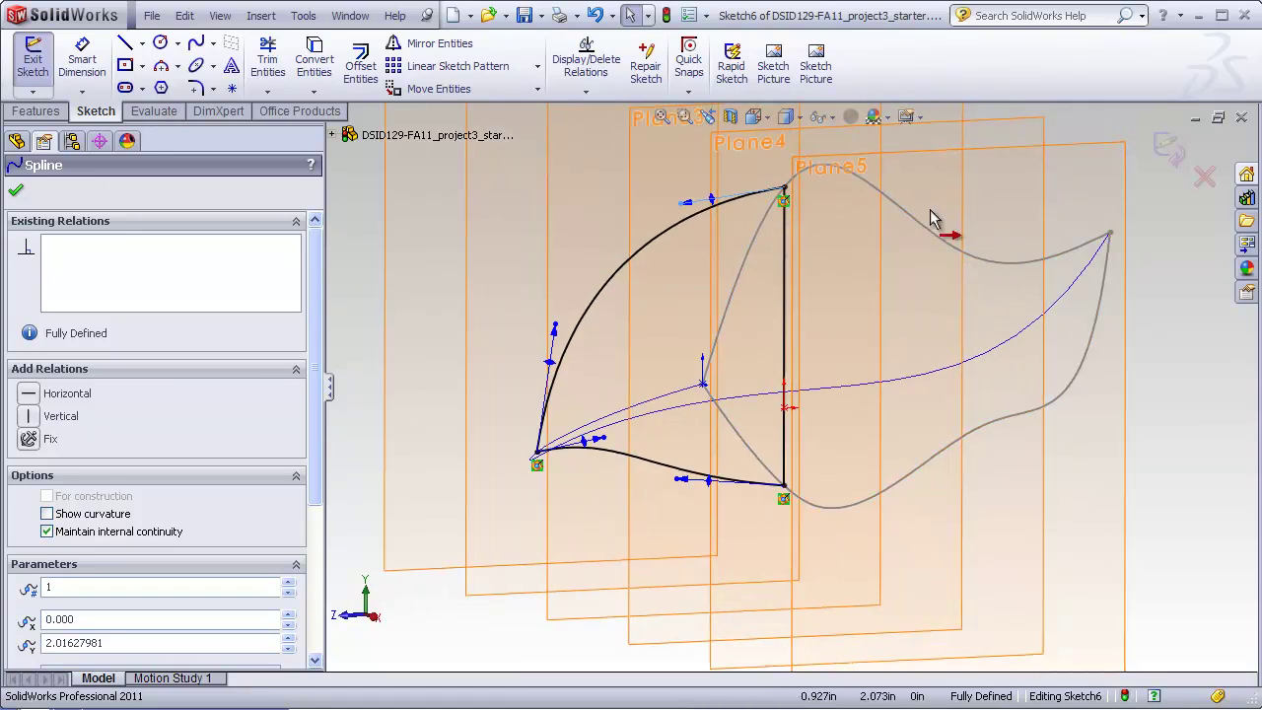
middle_click_drag(898, 480, 912, 516)
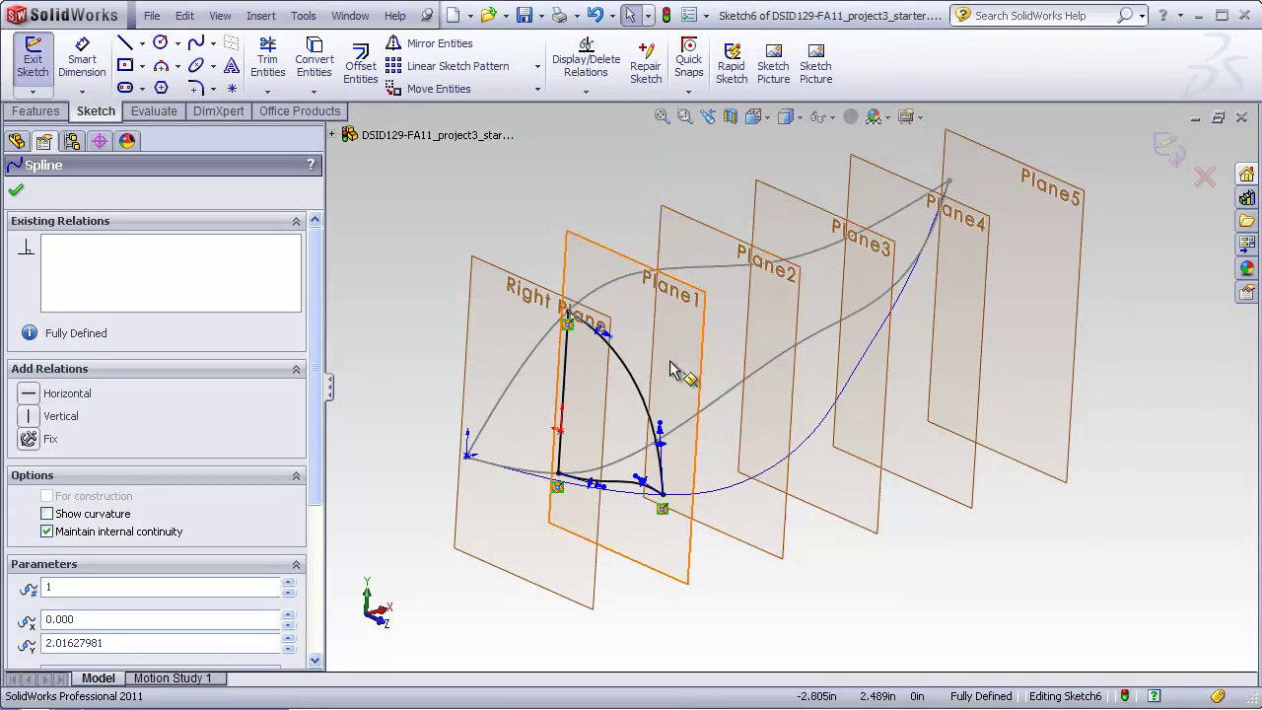
key("ctrl+b")
left_click(915, 559)
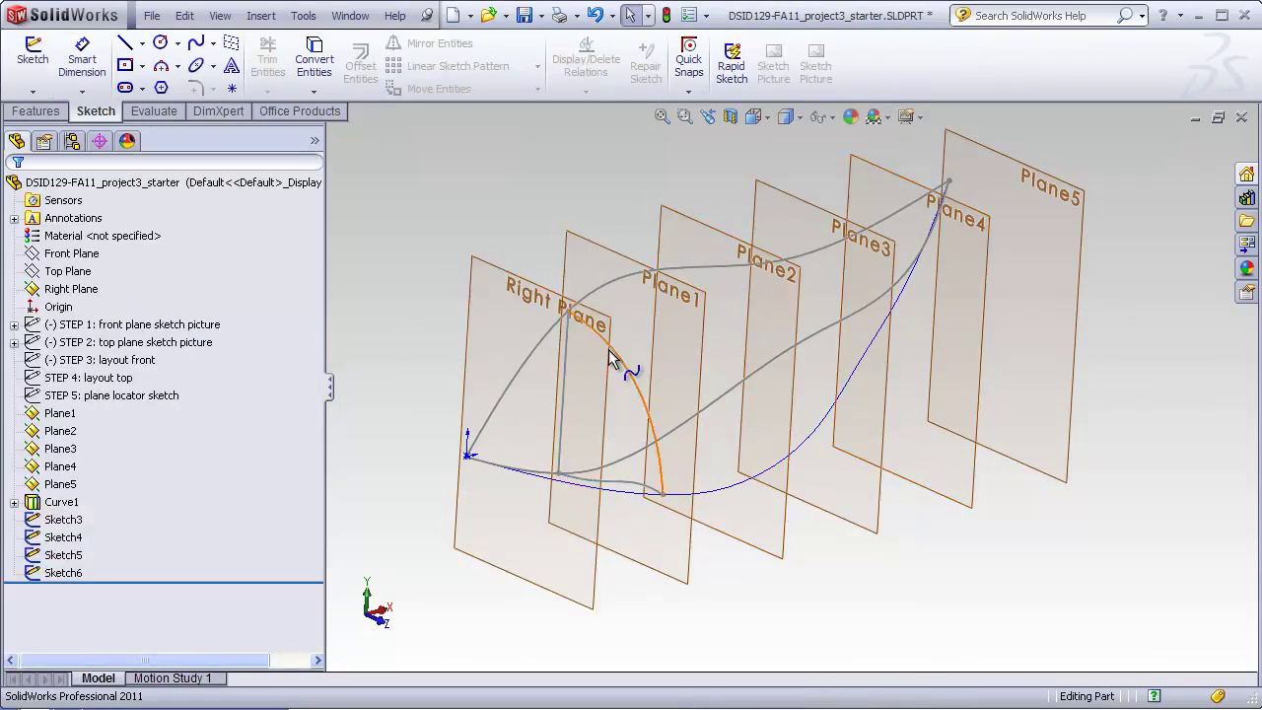
mouse_move(670, 344)
middle_mouse_down()
mouse_move(665, 313)
mouse_move(704, 254)
middle_mouse_up()
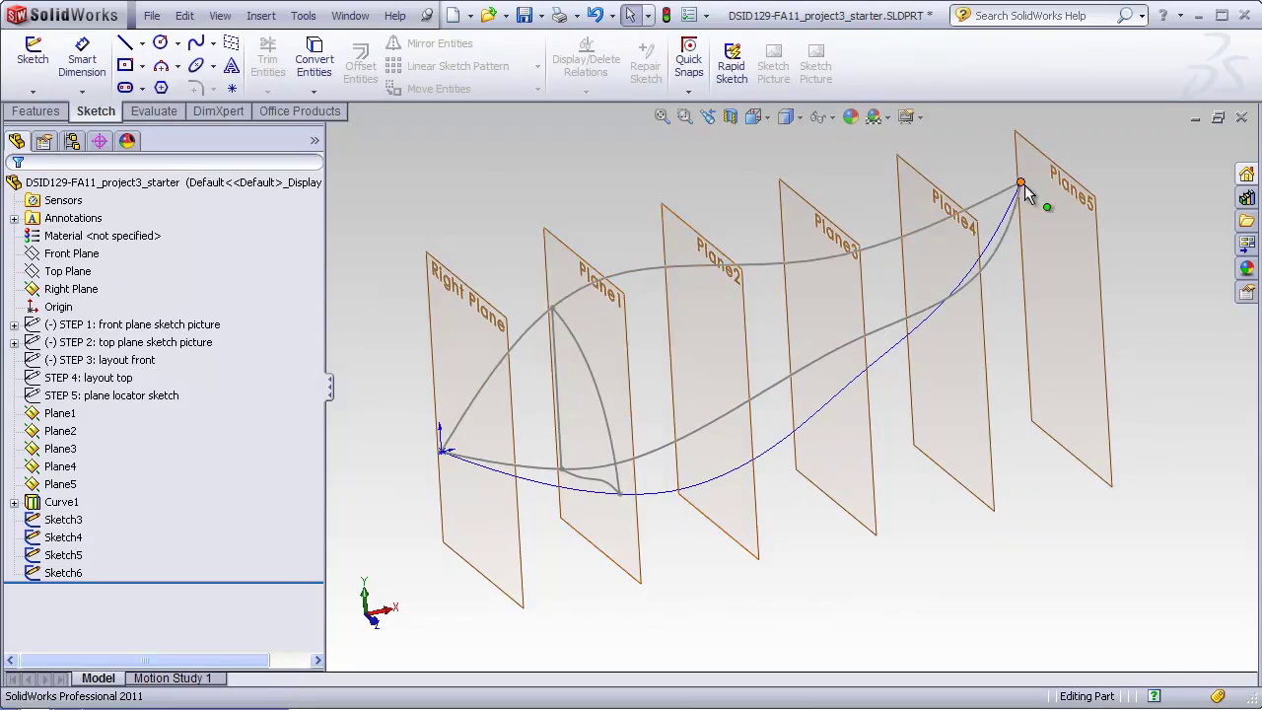
middle_click_drag(754, 401, 737, 422)
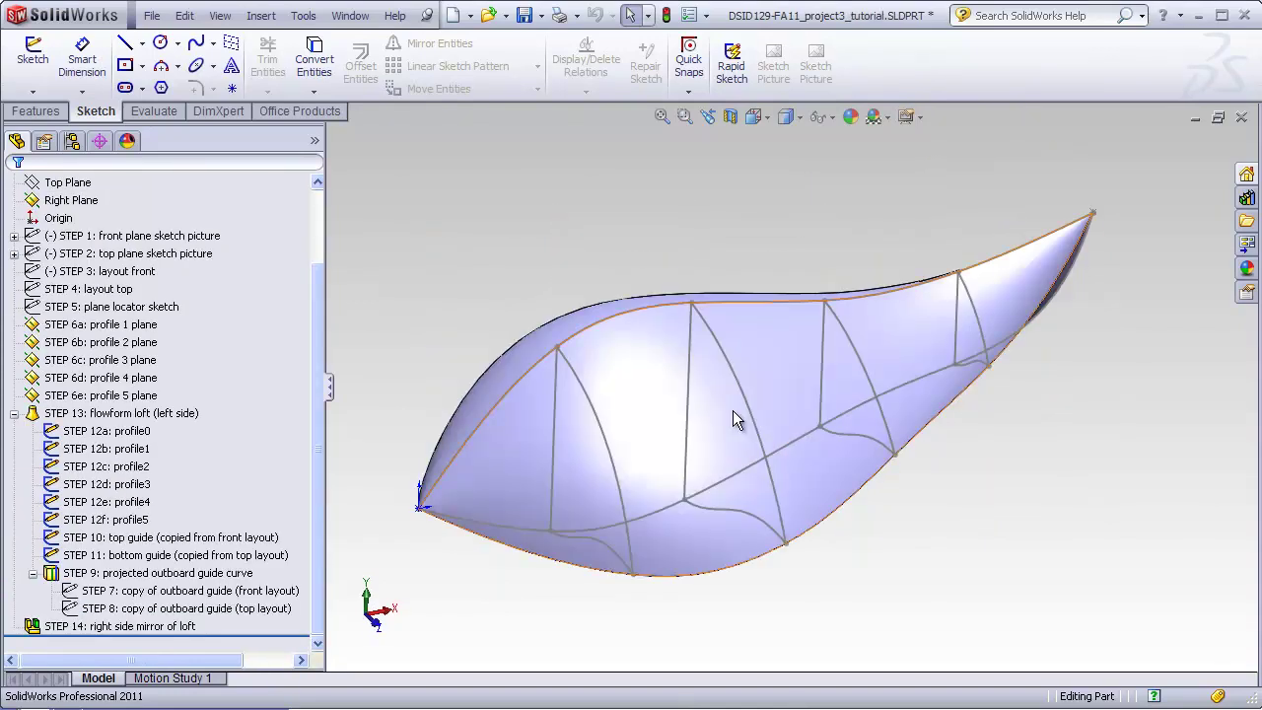
- Highlight the STEP 12b–12f profile1 through profile5 sketches in the tree
left_click(93, 521)
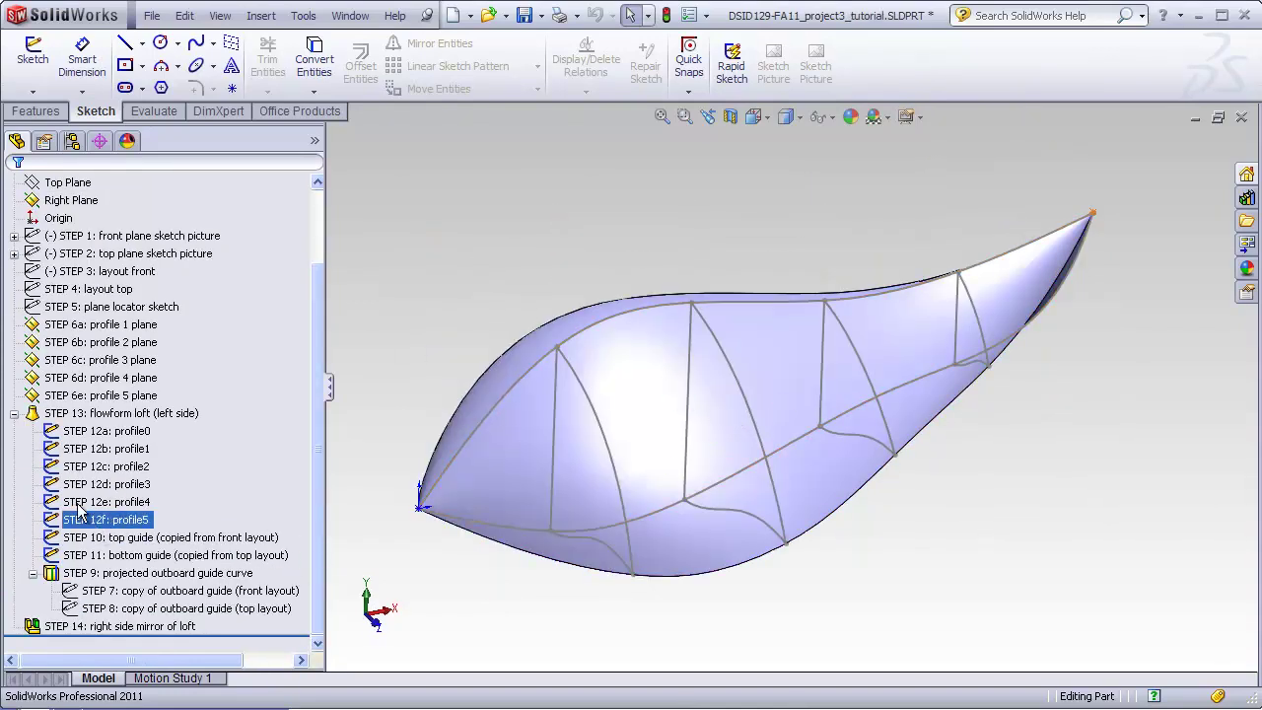
left_click(111, 450)
left_click(111, 466)
left_click(110, 484)
left_click(110, 502)
left_click(110, 520)
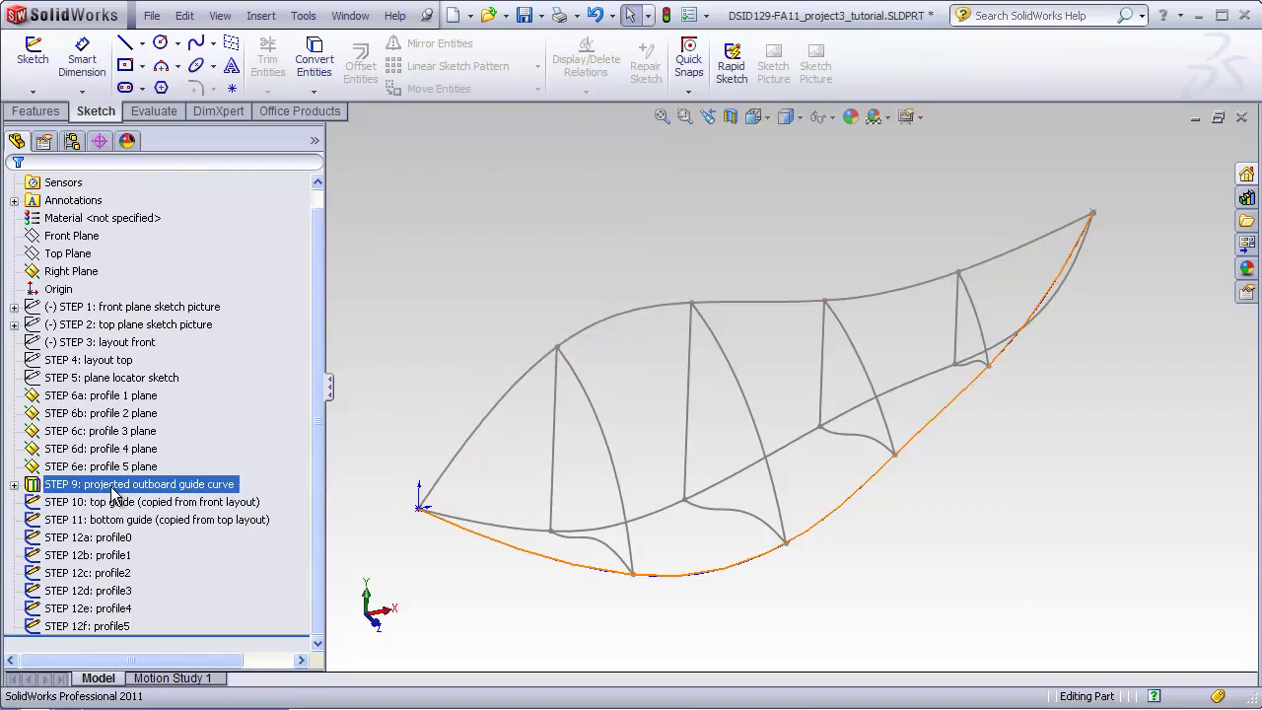
- Review the STEP 9 projected, STEP 10 top and STEP 11 bottom guide curves
left_click(490, 544)
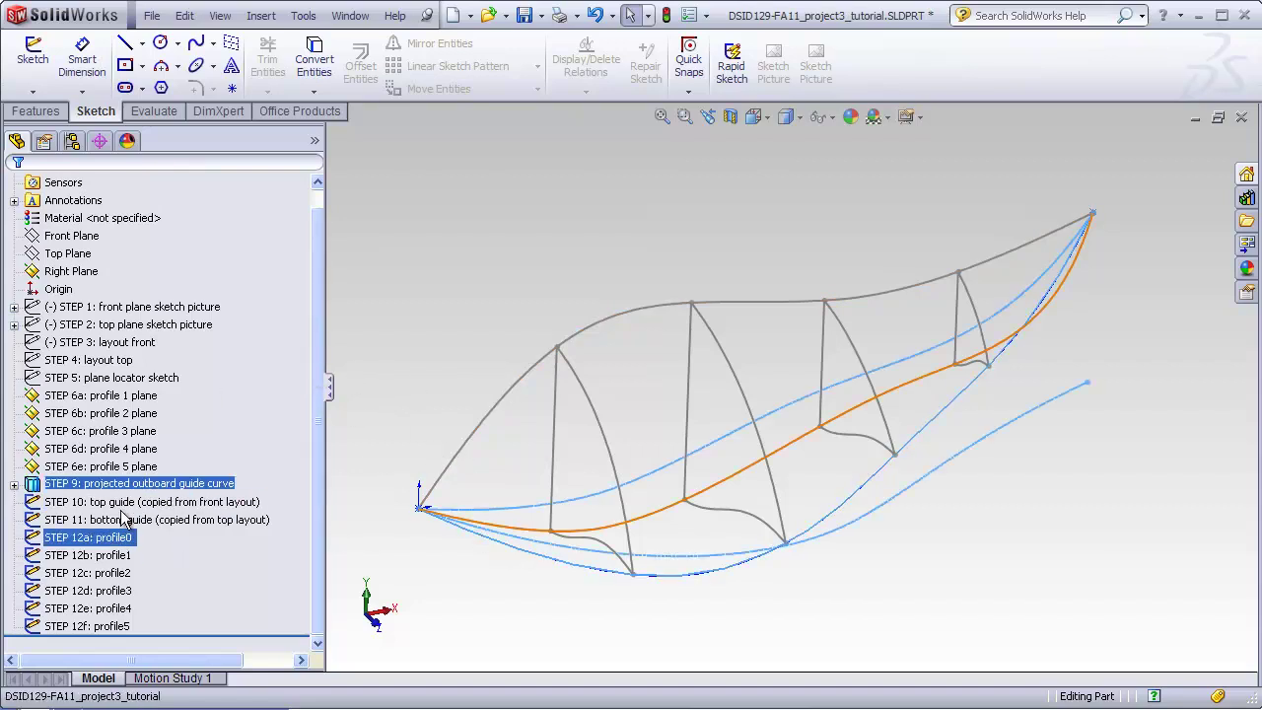
left_click(148, 501)
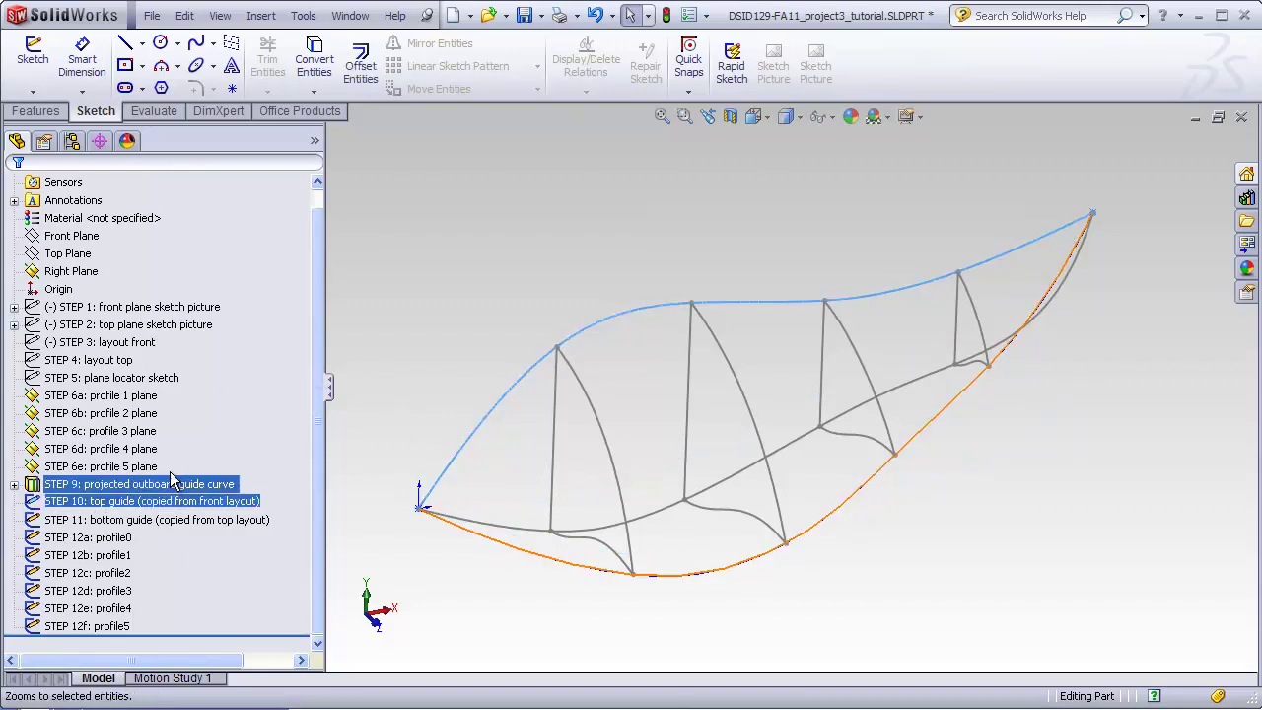
left_click(156, 522)
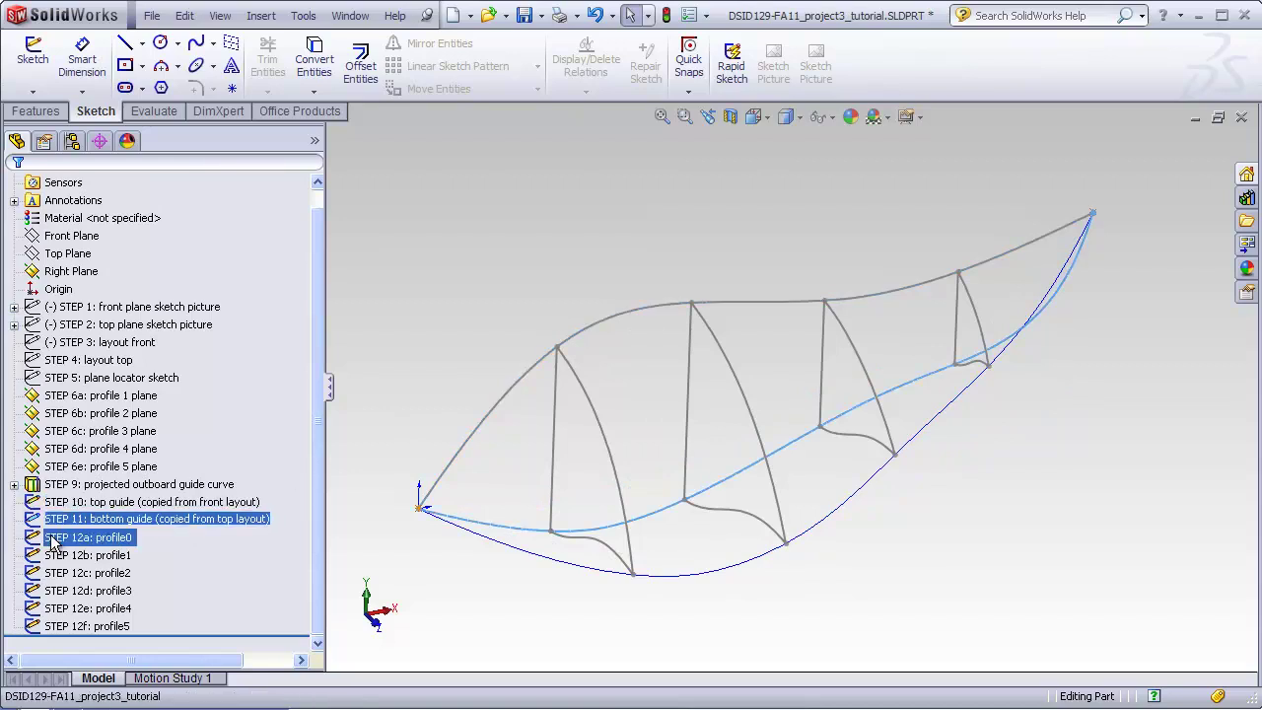
left_click(87, 484, "ctrl")
left_click(77, 486, "ctrl")
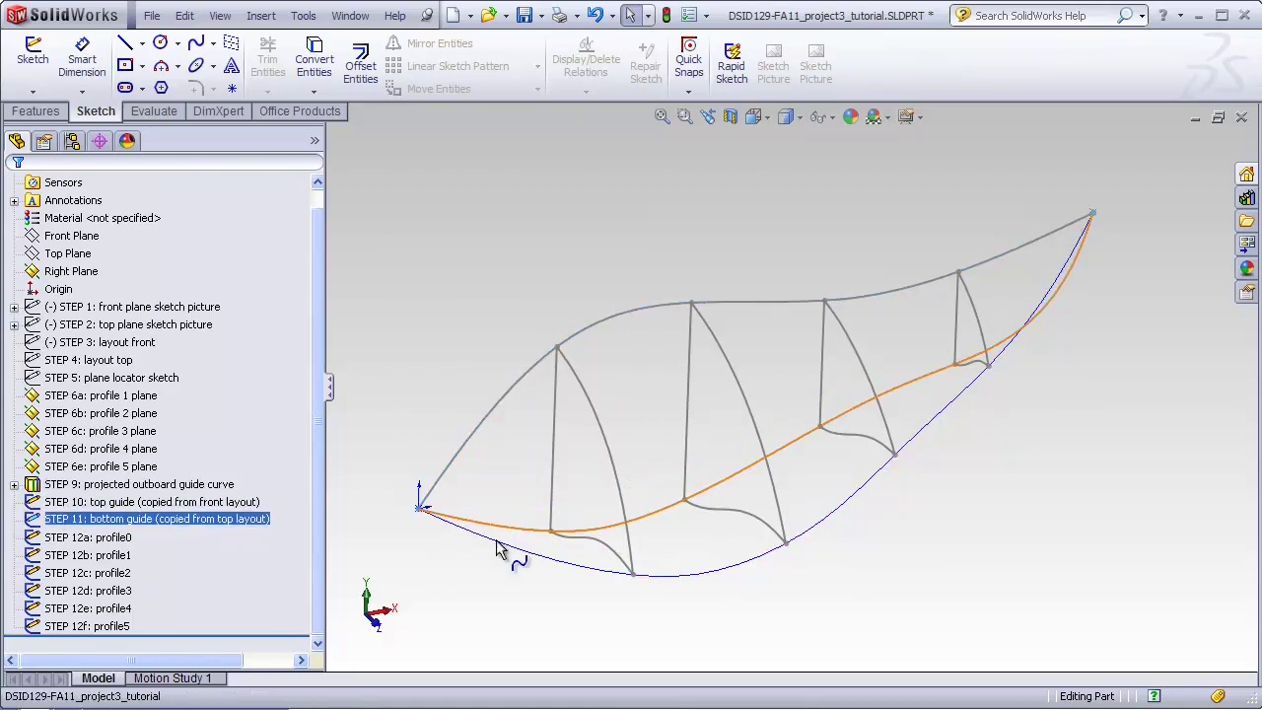
mouse_move(1032, 453)
middle_mouse_down()
mouse_move(1078, 440)
mouse_move(1019, 454)
mouse_move(1031, 471)
middle_mouse_up()
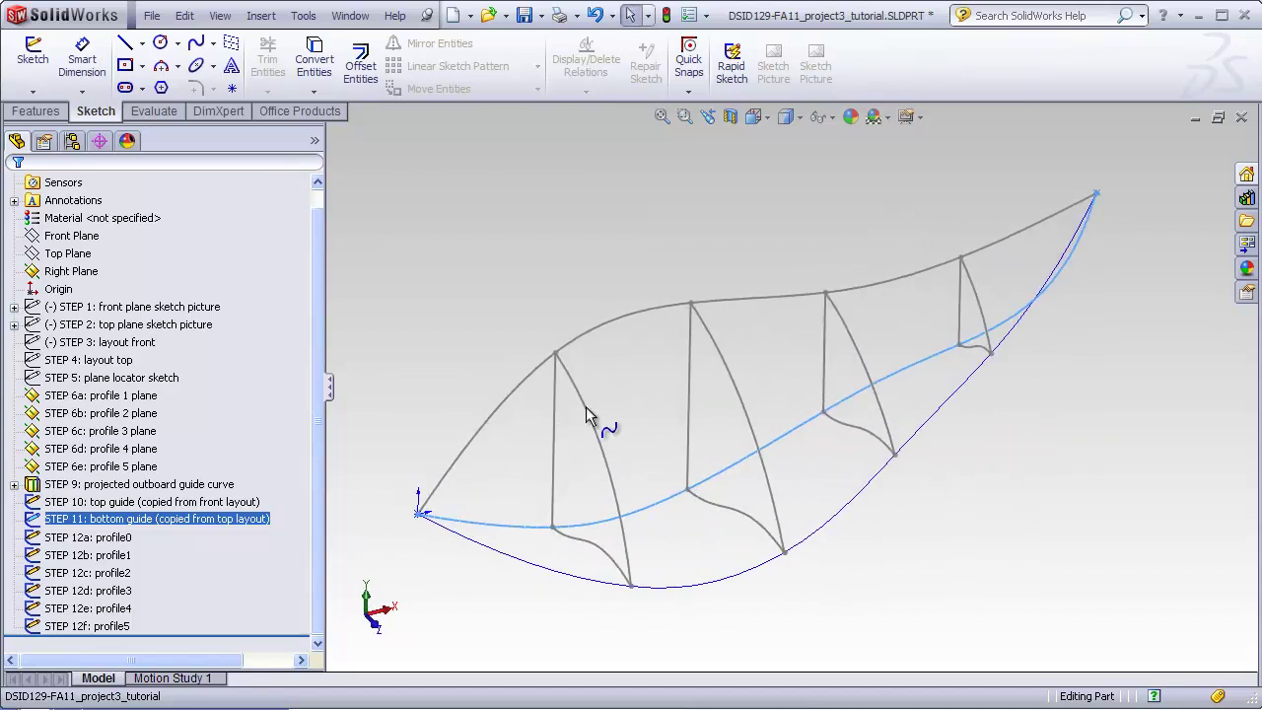
left_click(99, 608, "ctrl")
left_click(99, 608, "ctrl")
- Edit the STEP 12b profile1 sketch and close it again
right_click(108, 555)
left_click(135, 500)
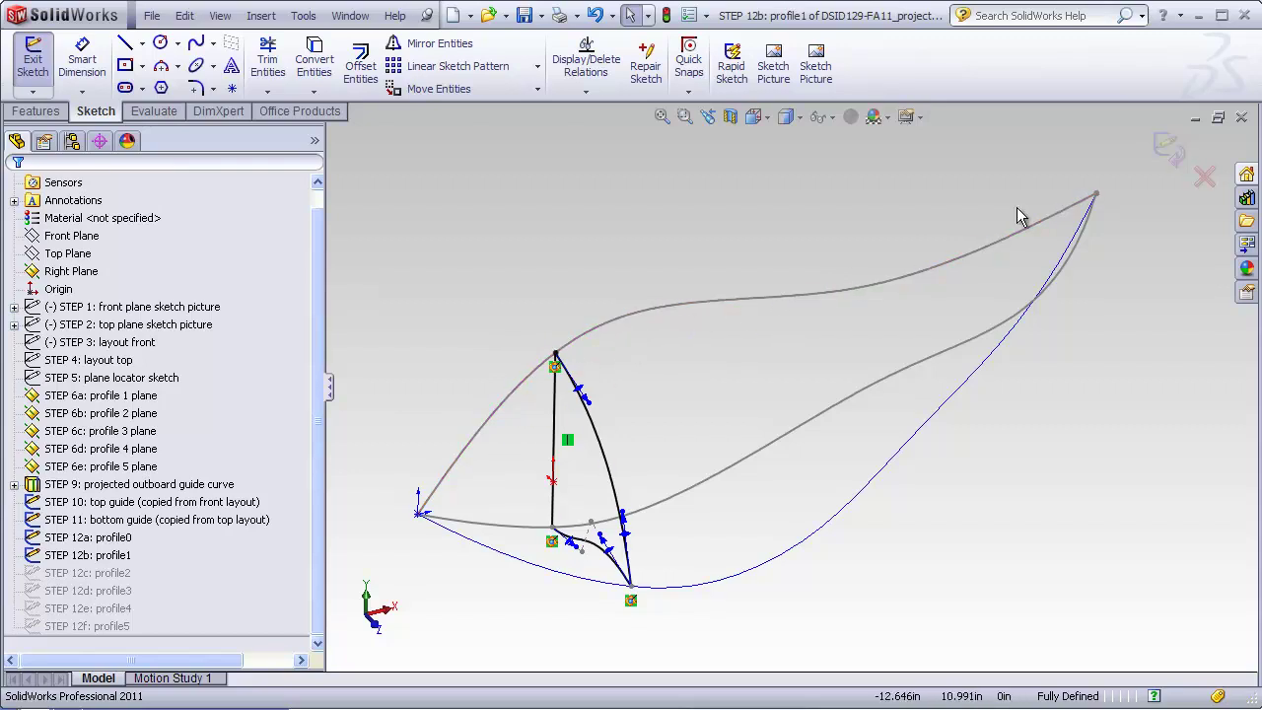
left_click(1168, 146)
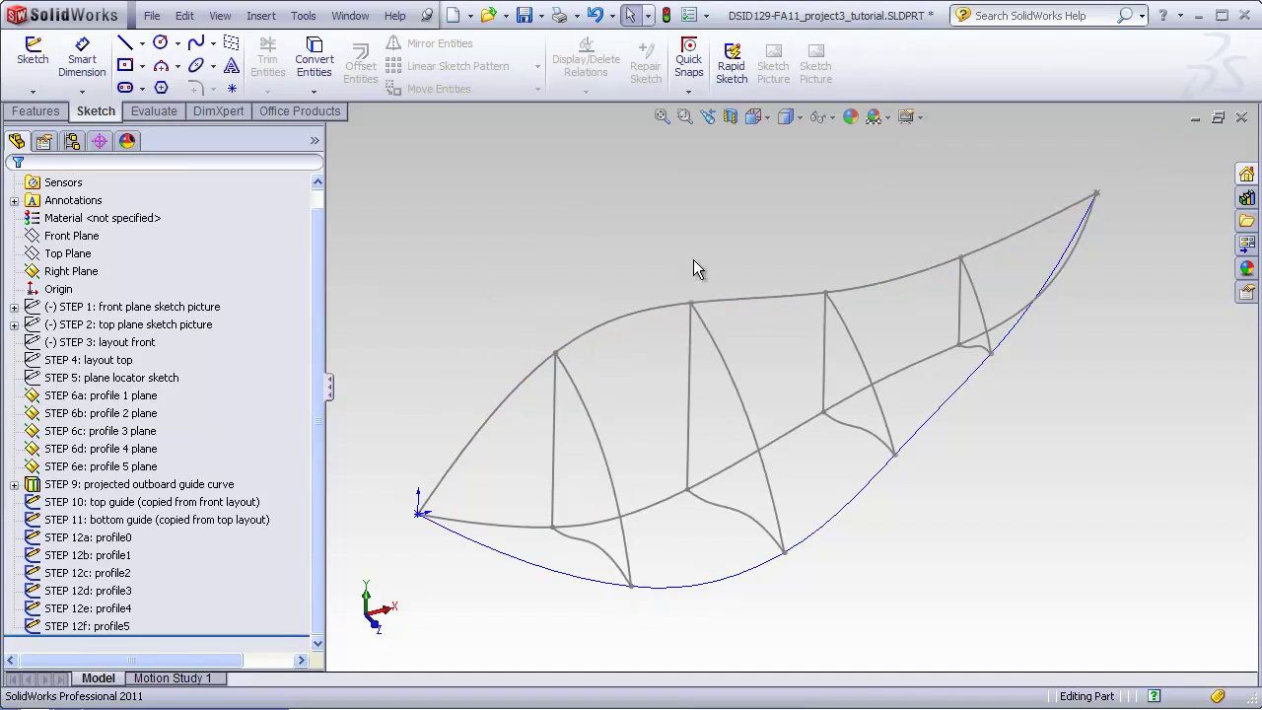
middle_click_drag(1057, 479, 1065, 487)
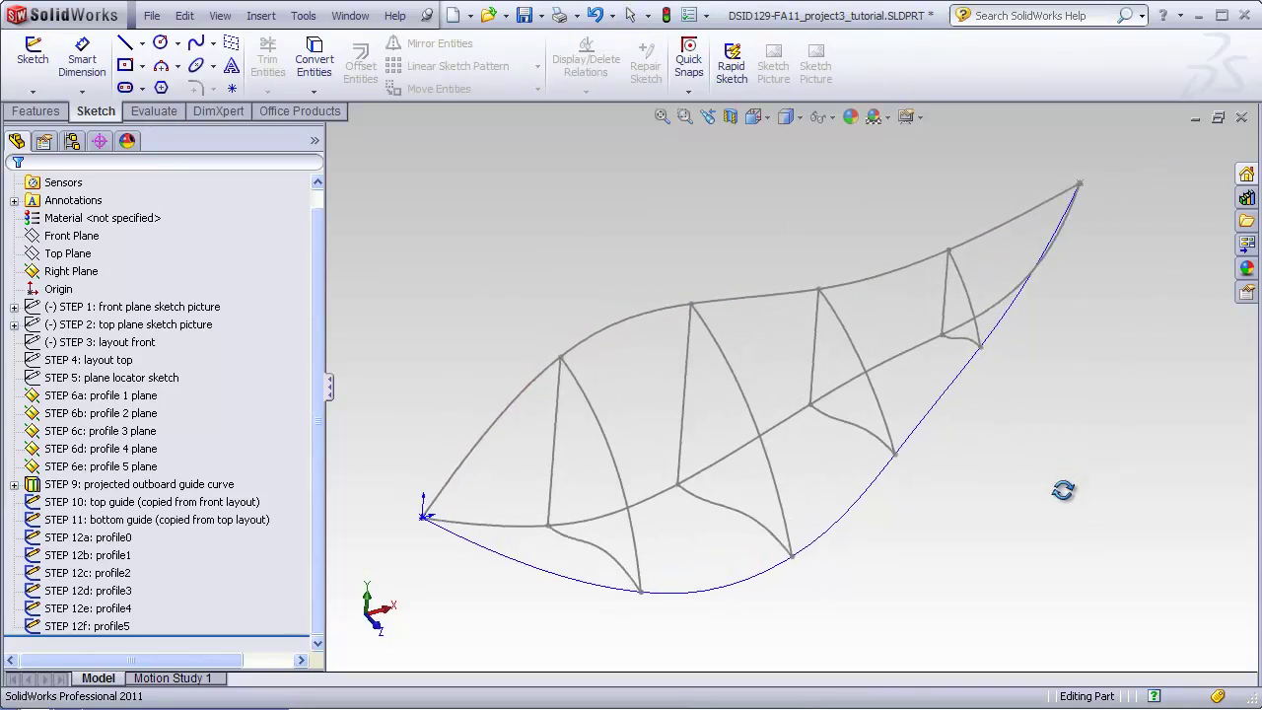
left_click(47, 114)
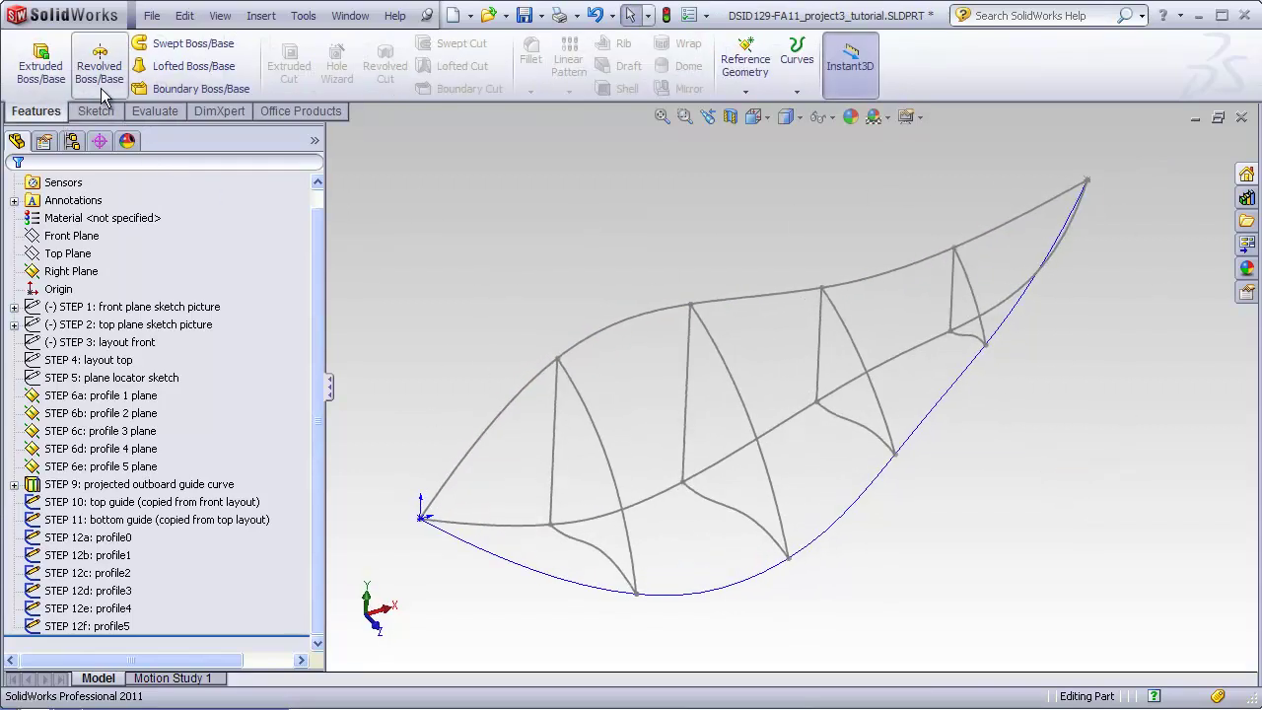
- Start a Lofted Boss/Base and pick profile0 through profile5 in order as its profiles
left_click(187, 66)
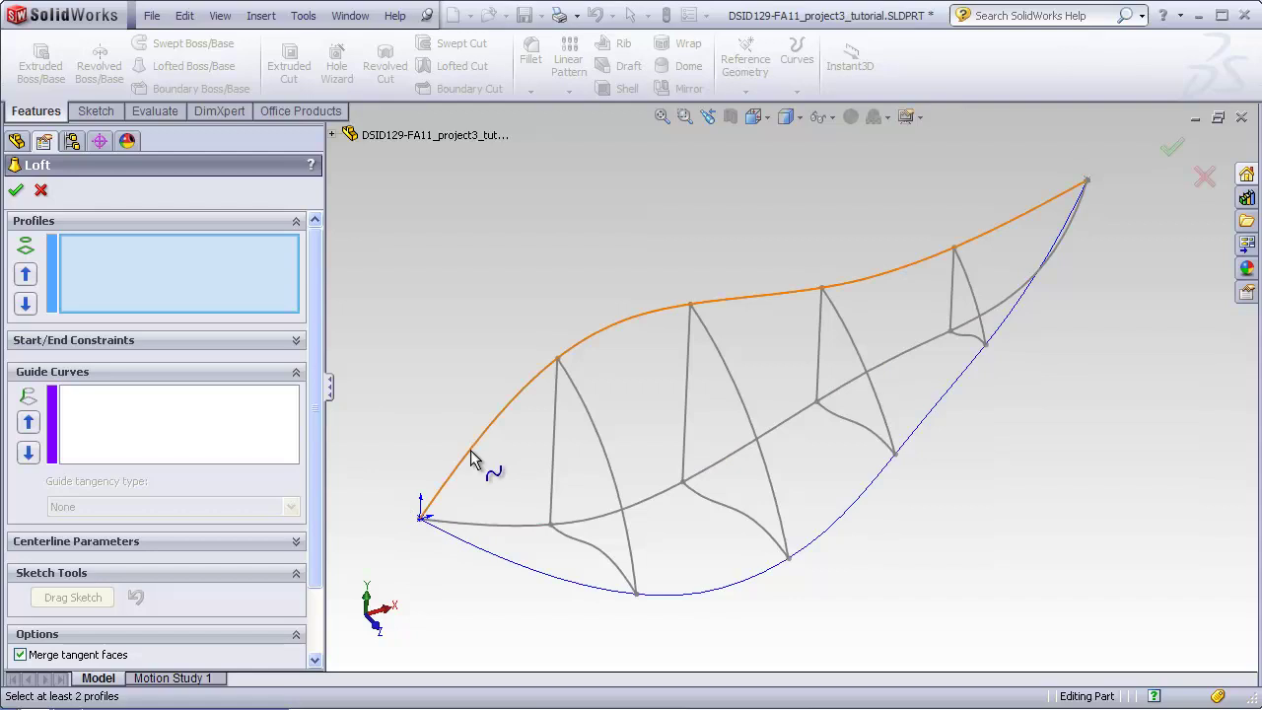
left_click(334, 136)
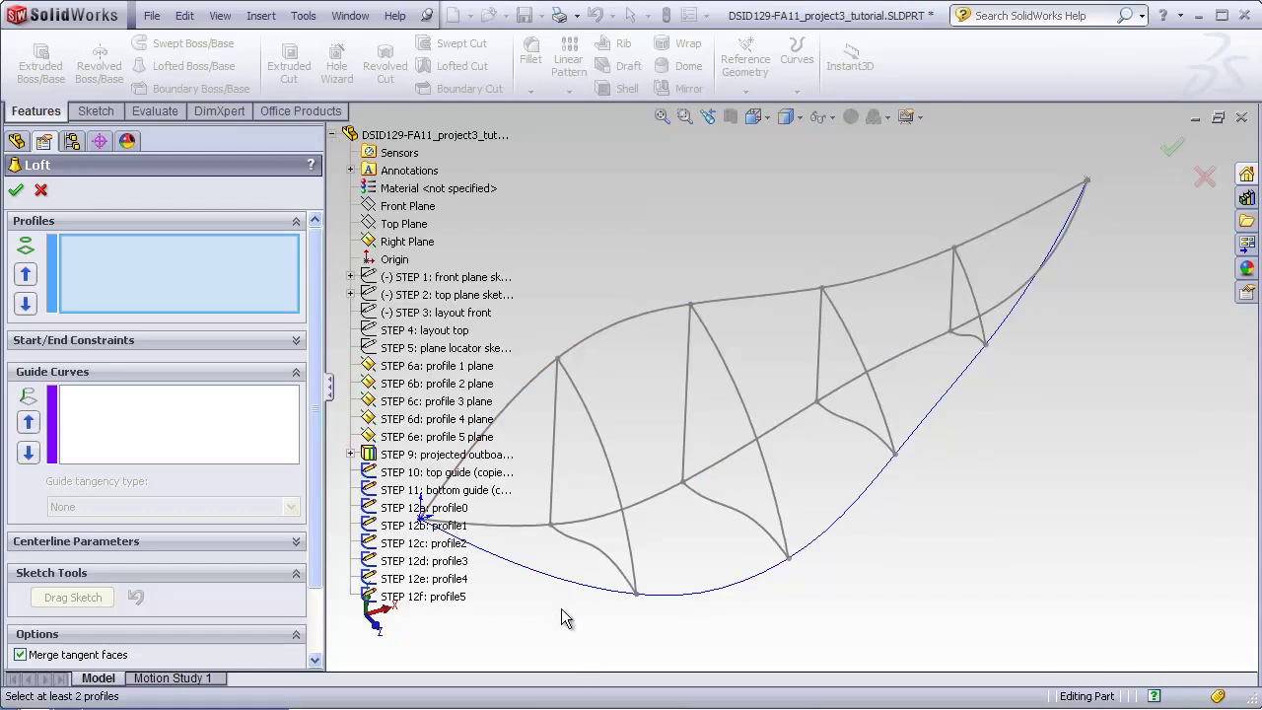
key("f")
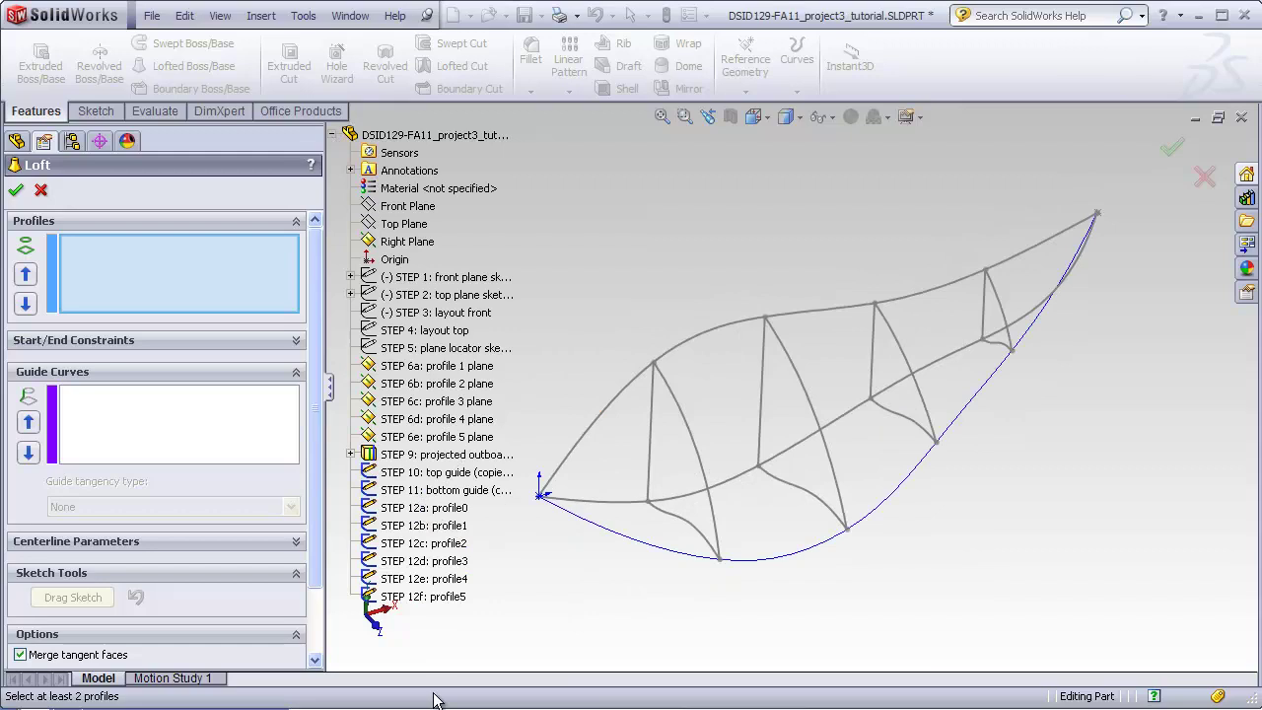
left_click(446, 510)
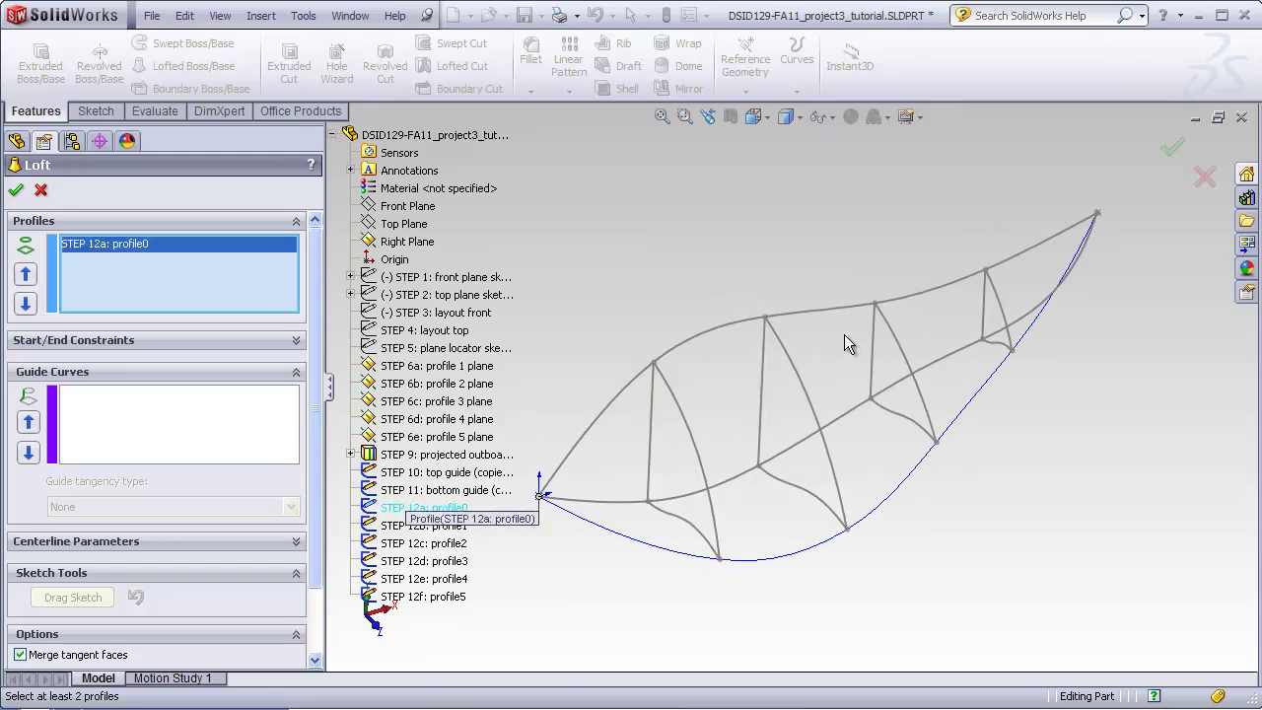
left_click(665, 384)
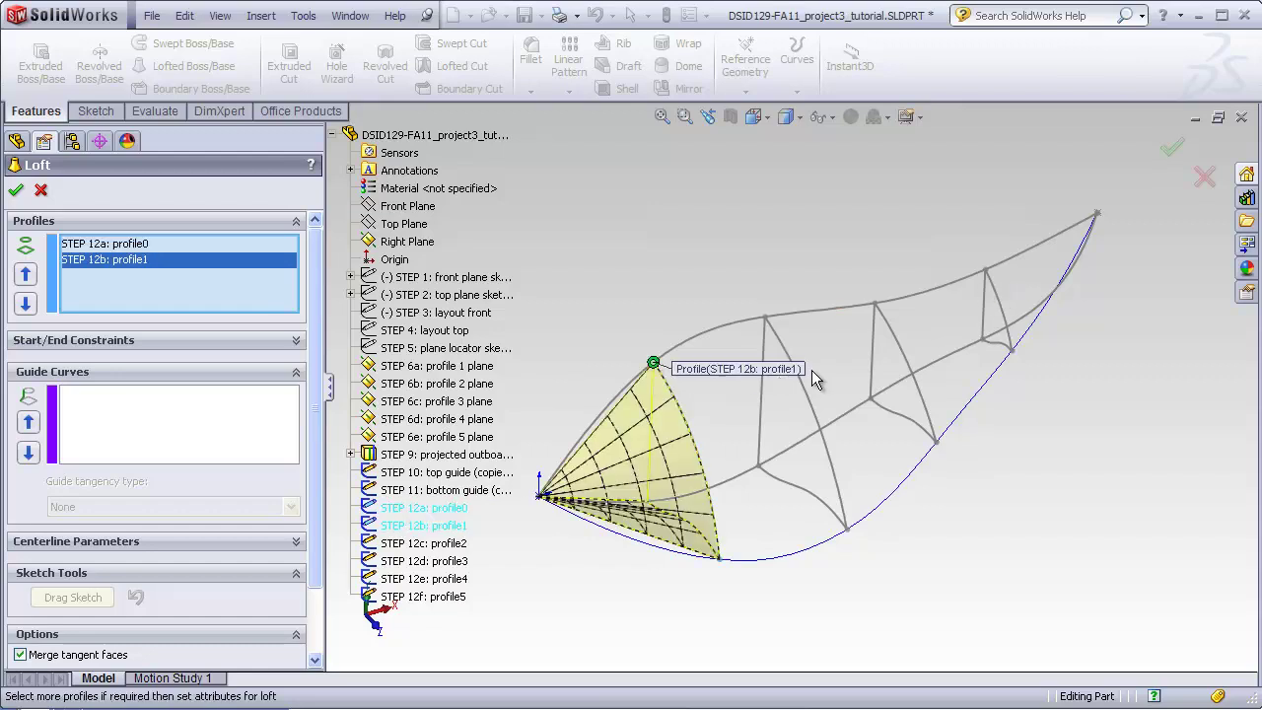
left_click(780, 343)
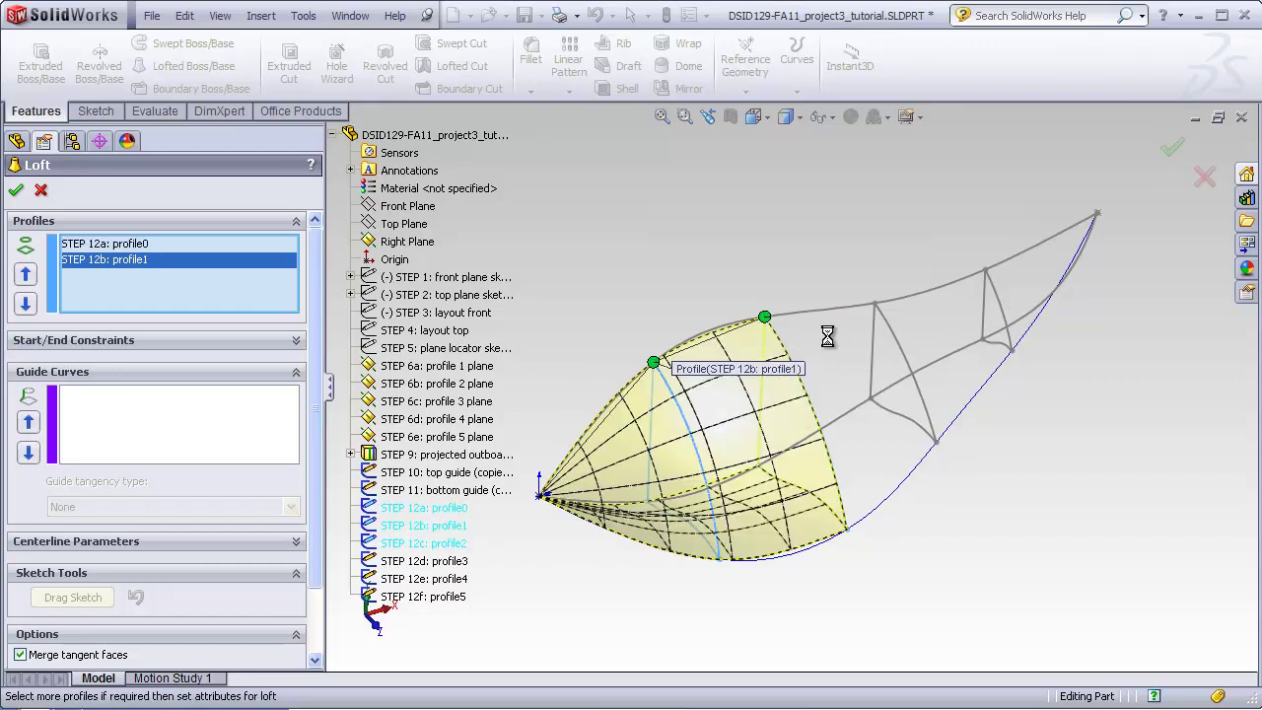
left_click(890, 340)
left_click(994, 304)
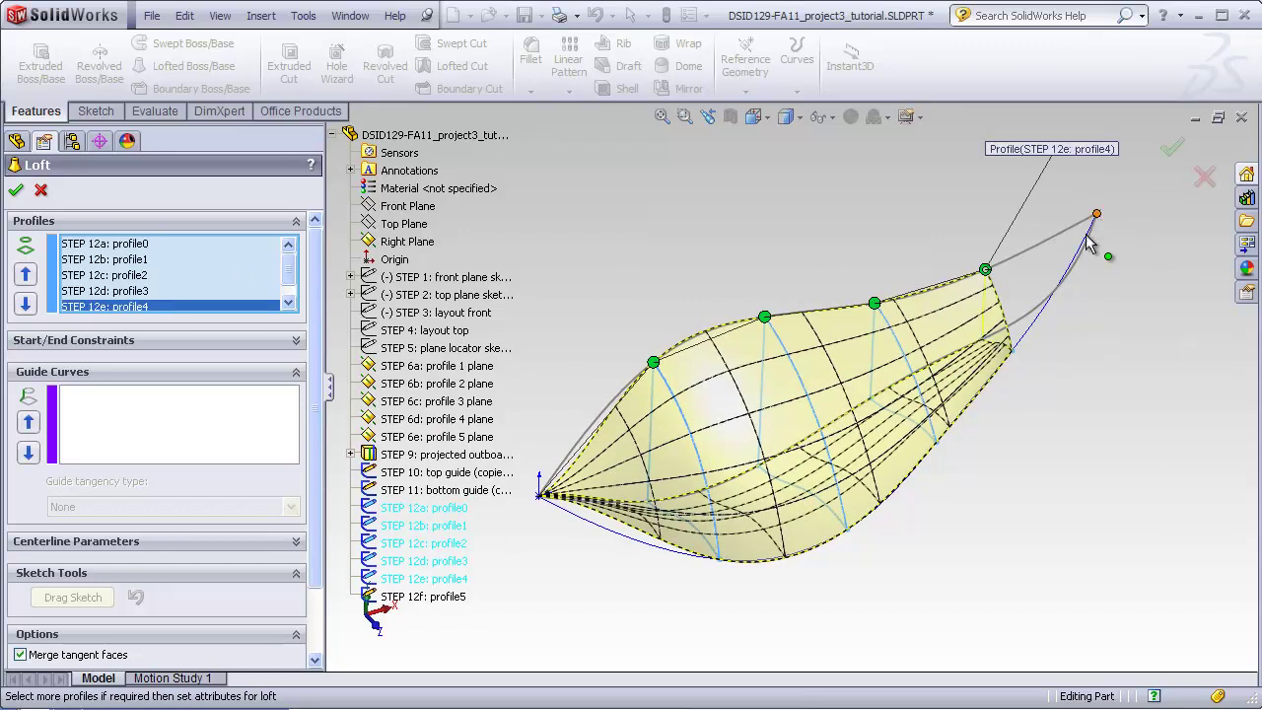
left_click(440, 598)
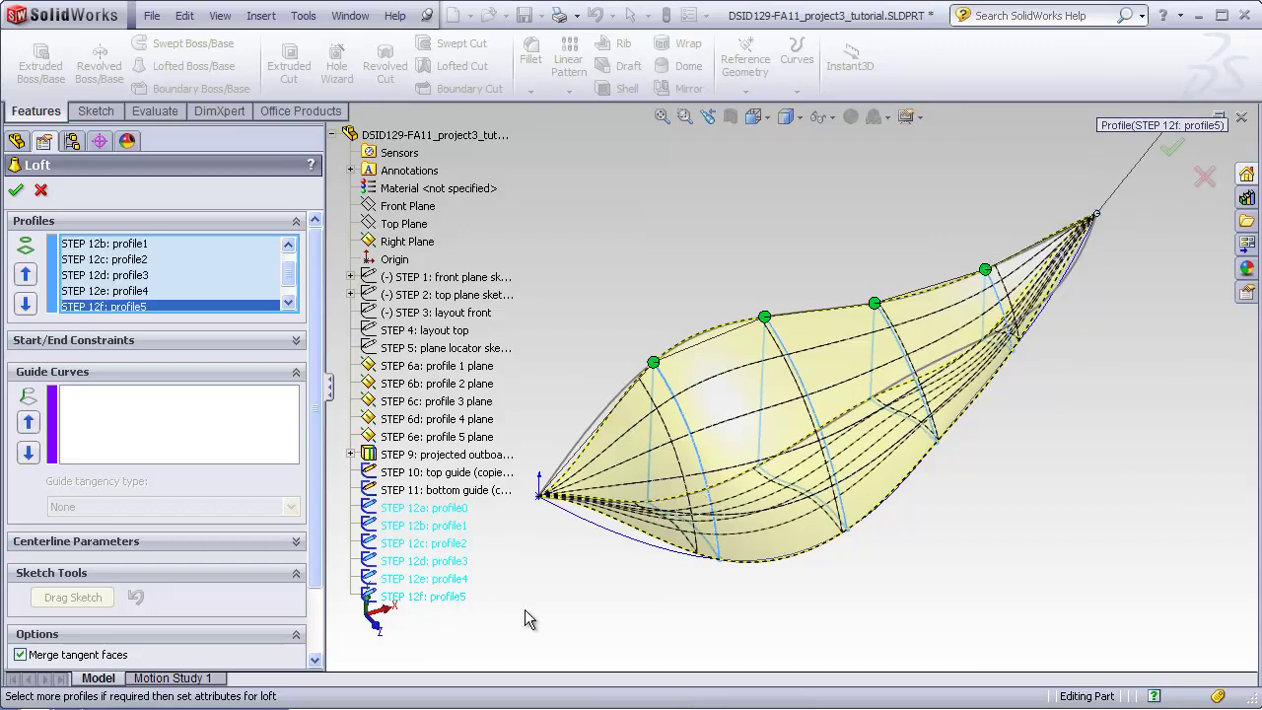
left_click_drag(764, 316, 846, 529)
left_click(128, 418)
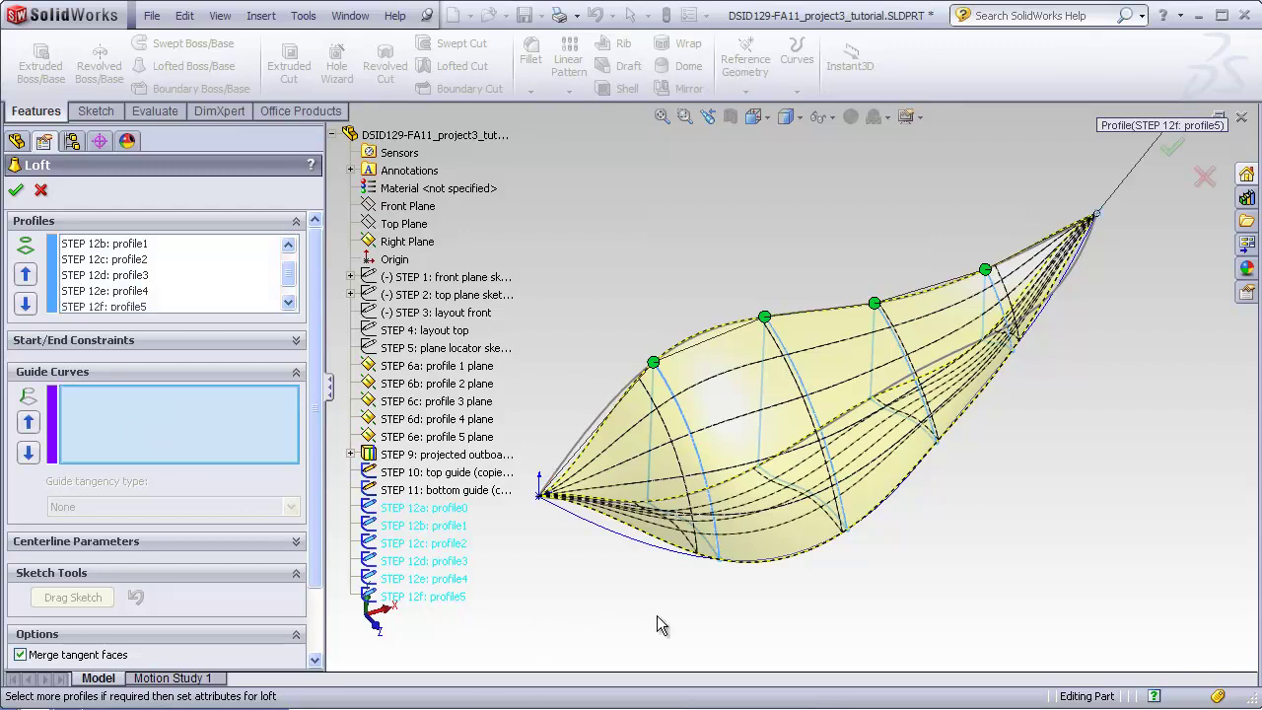
- Add STEP 9, 10 and 11 as guide curves, build Loft1, then hide all types
left_click(442, 457)
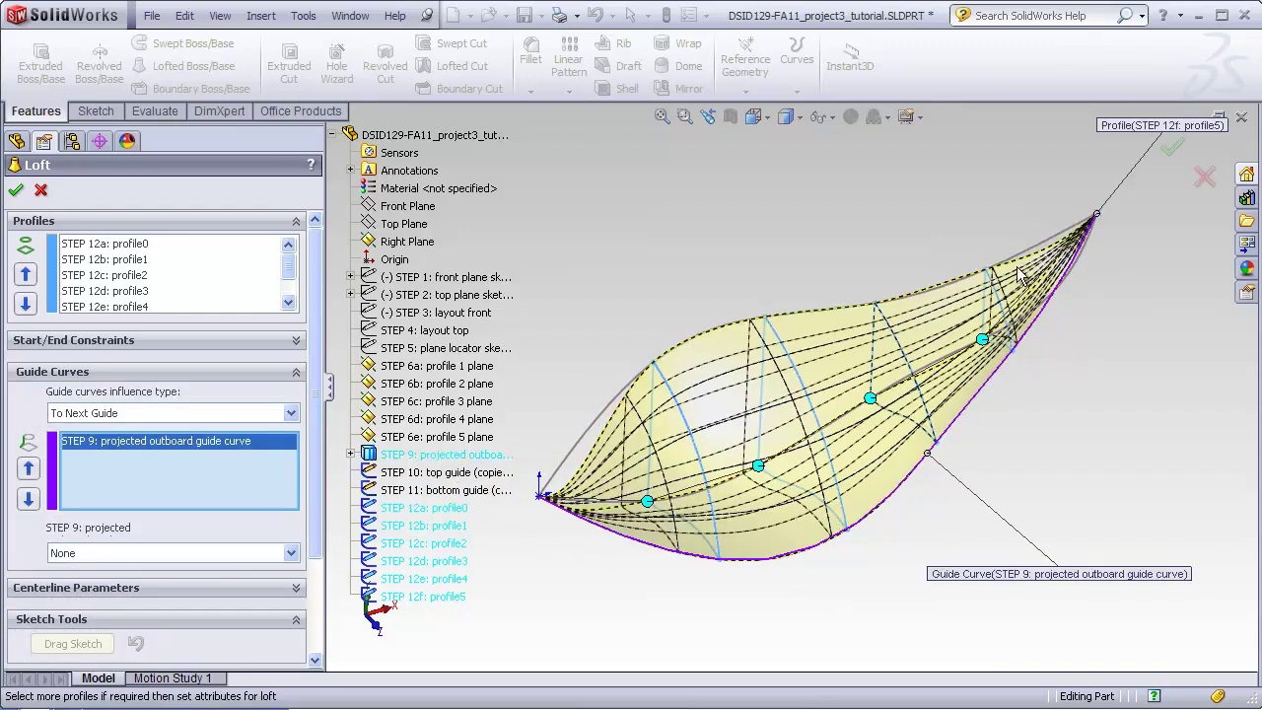
left_click(438, 473)
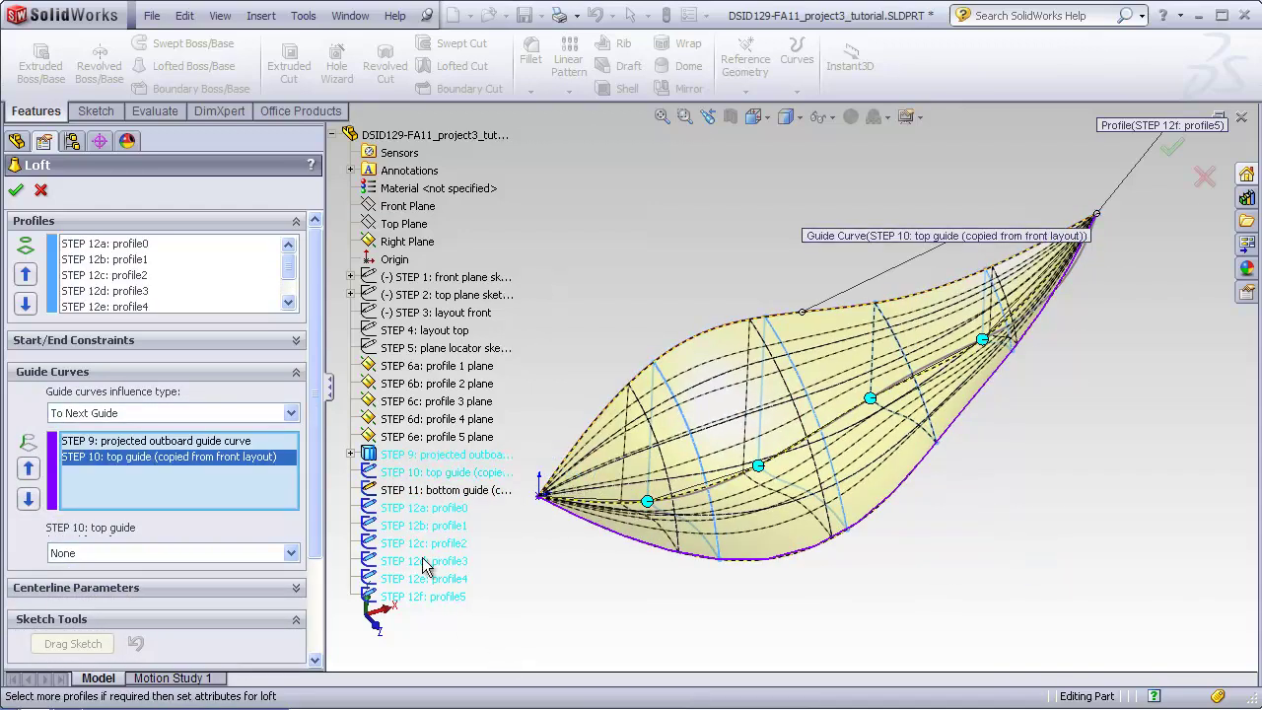
left_click(419, 490)
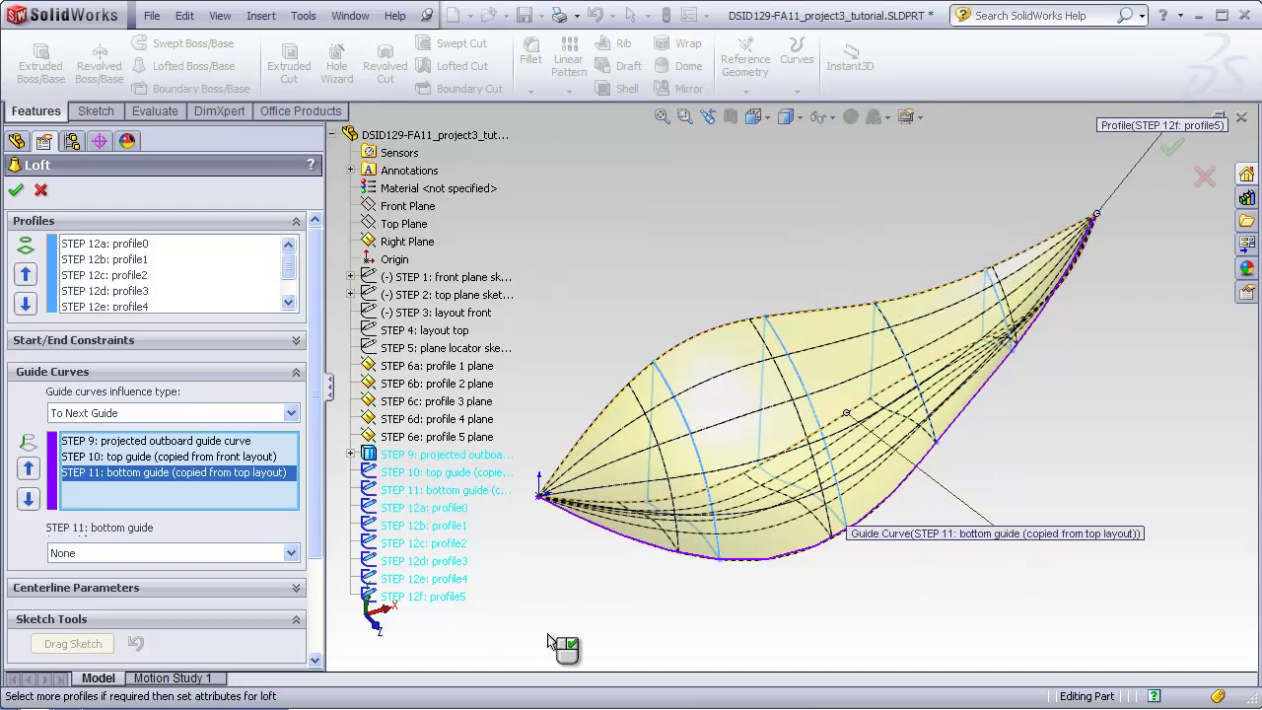
left_click(16, 190)
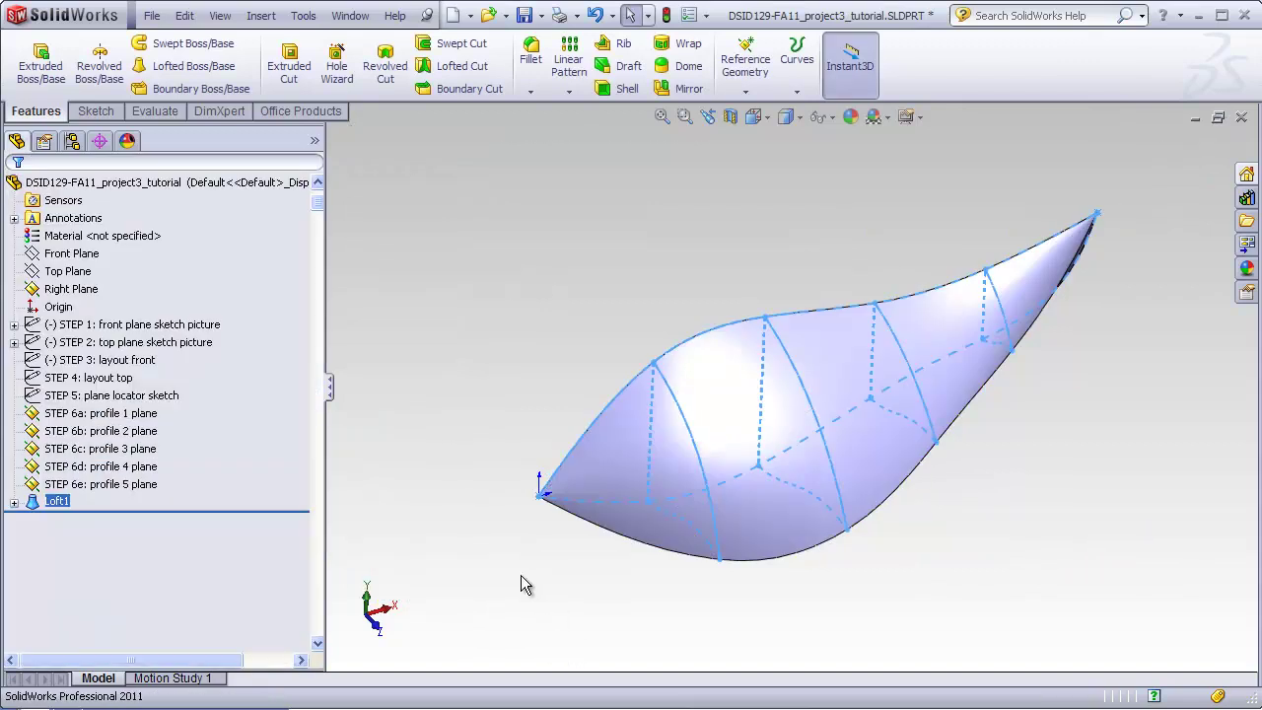
left_click(220, 16)
left_click(261, 160)
middle_click_drag(469, 481, 721, 470)
left_click(778, 431)
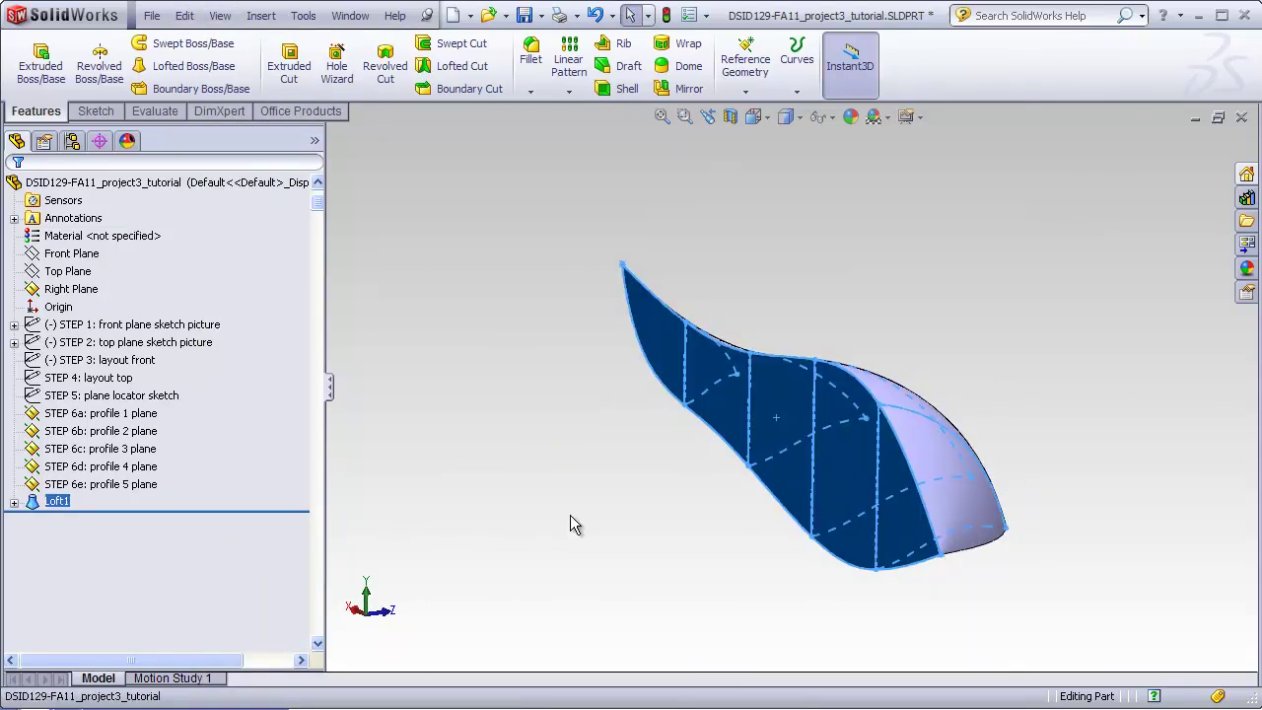
left_click(512, 495)
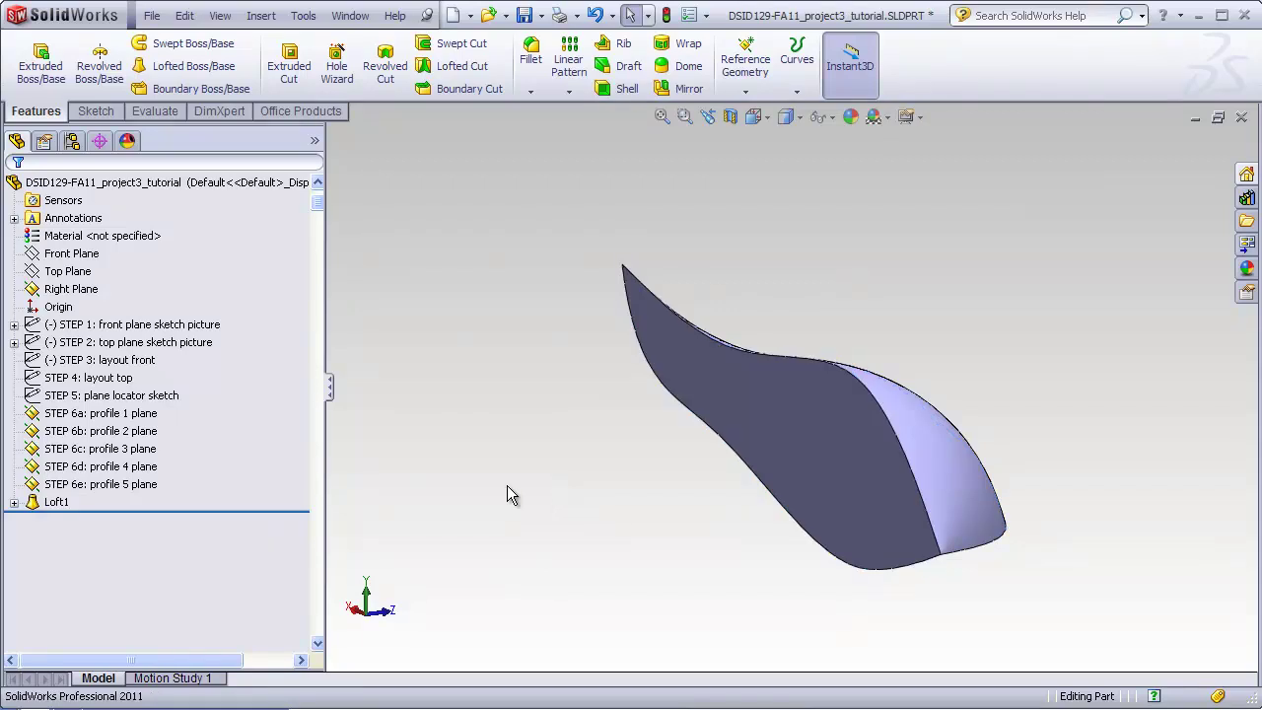
left_click(743, 413)
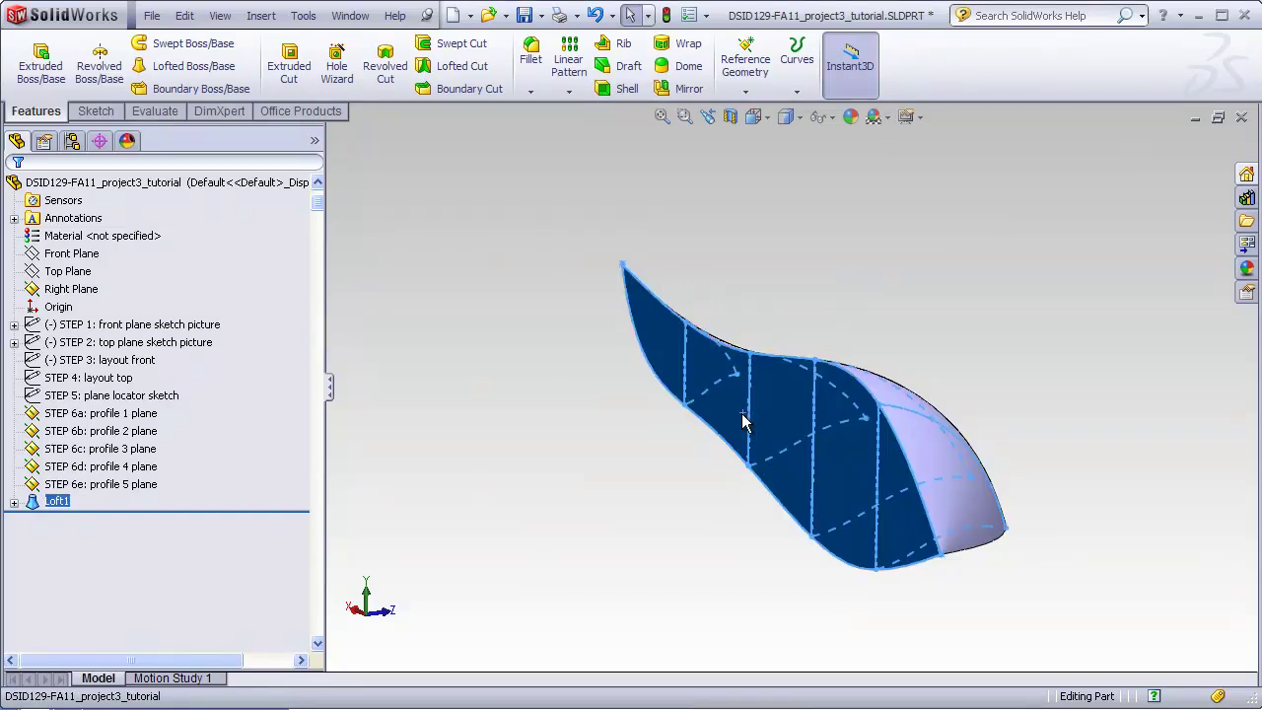
left_click(95, 110)
left_click(33, 62)
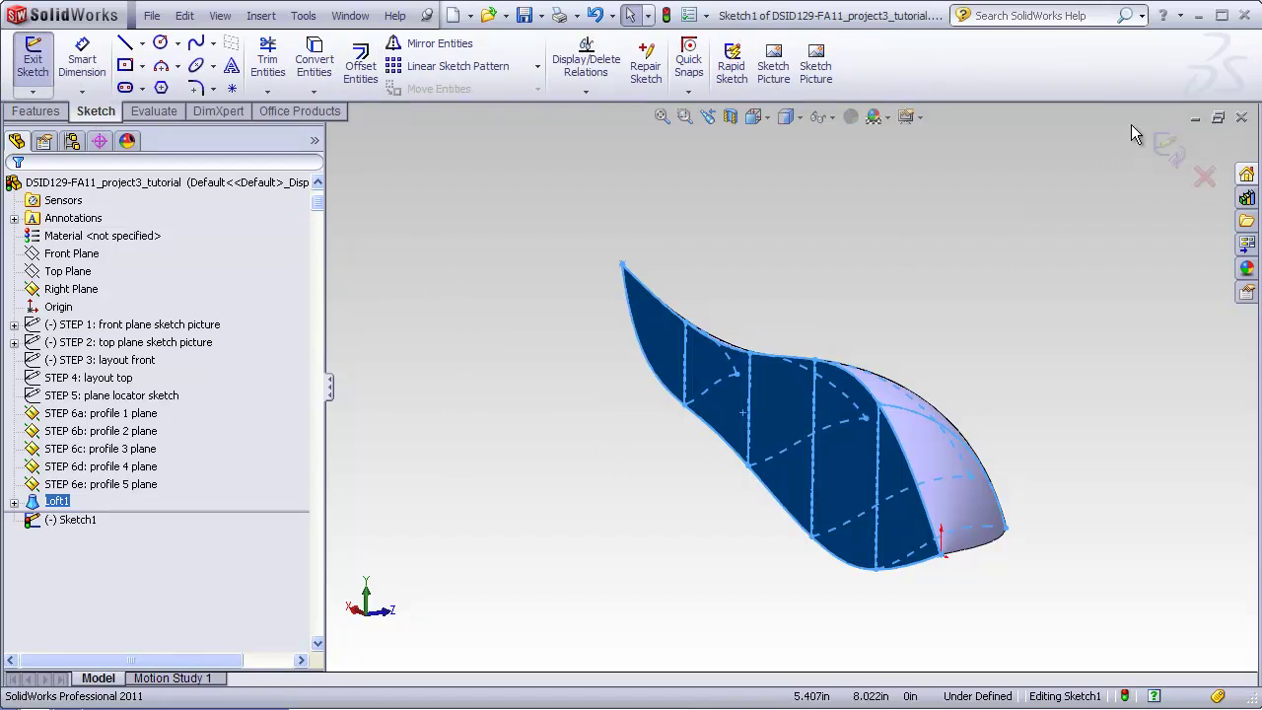
left_click(888, 326)
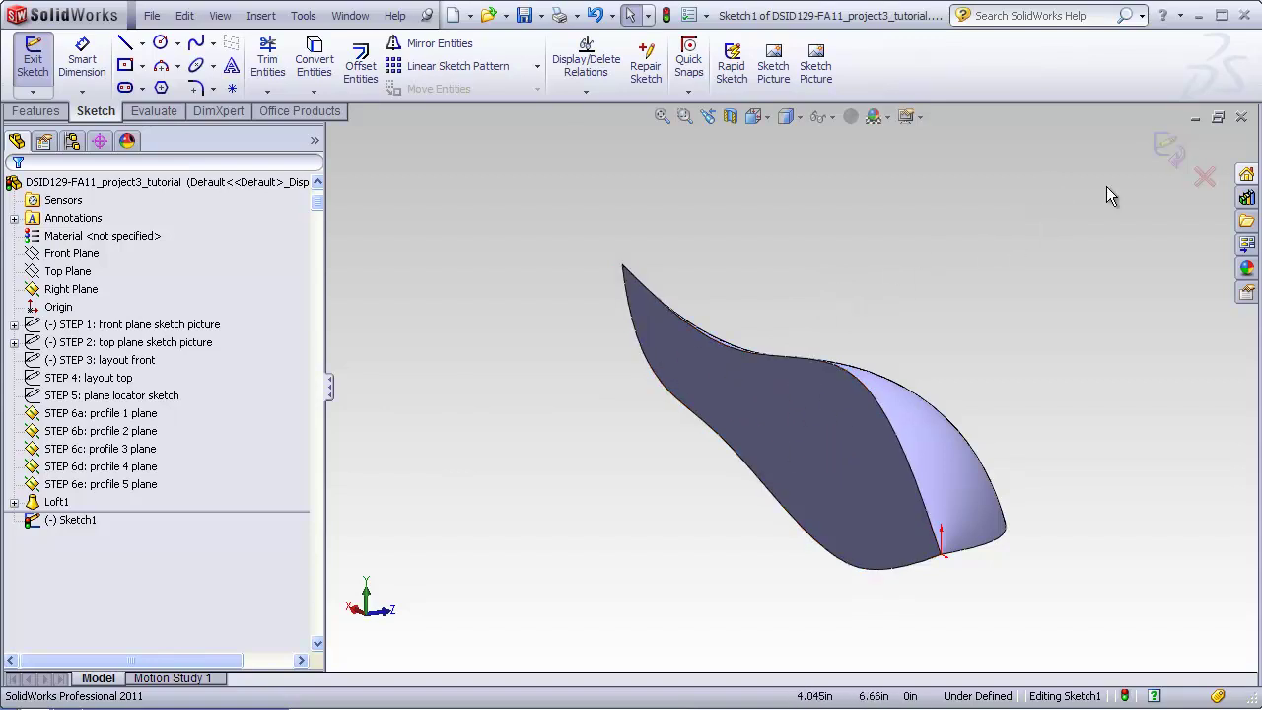
left_click(1165, 151)
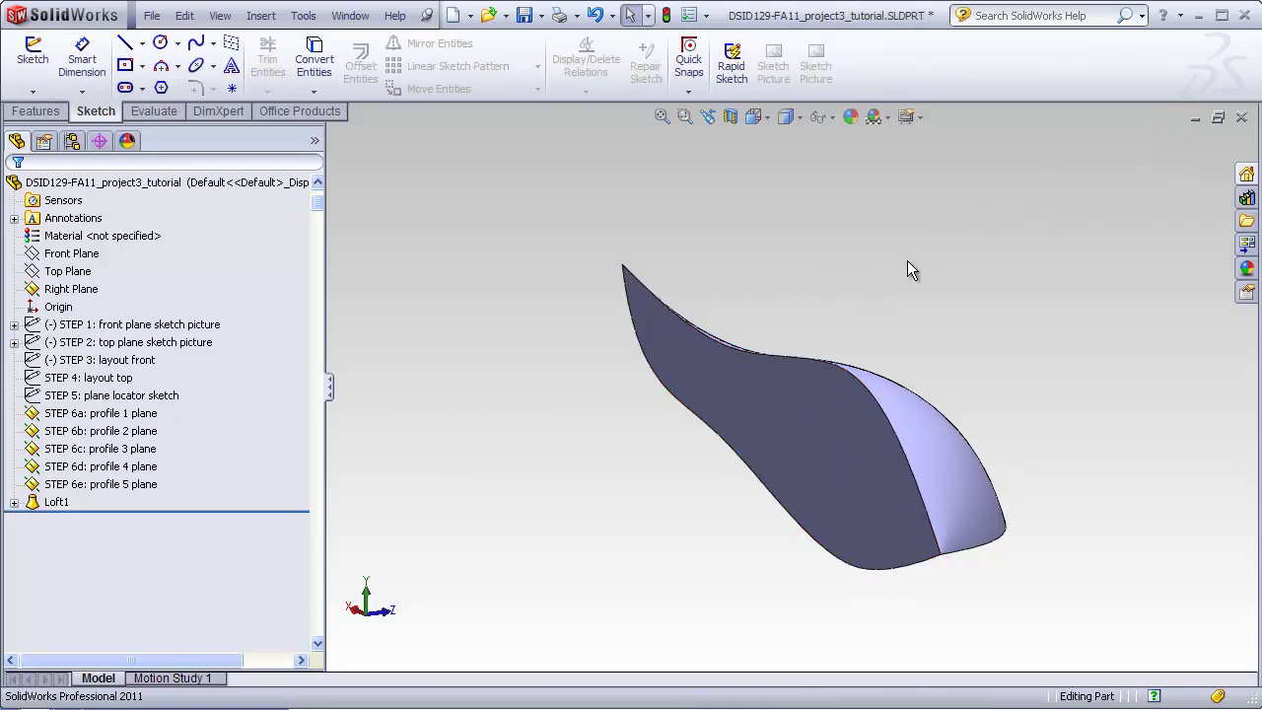
- Expand Loft1 and step through its profile sketches with the arrow keys
left_click(13, 502)
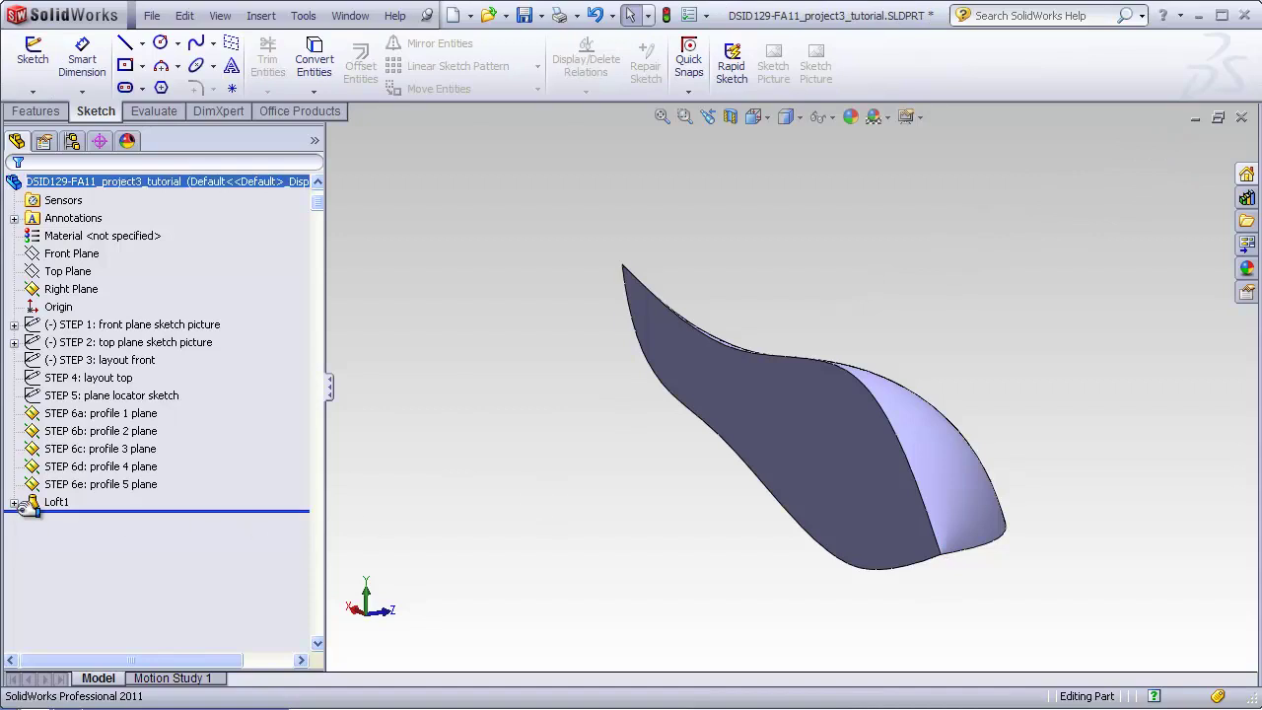
left_click(82, 485)
key("Down")
key("Down")
key("Down")
key("Down")
key("Down")
key("Up")
key("Up")
key("Up")
key("Down")
key("Down")
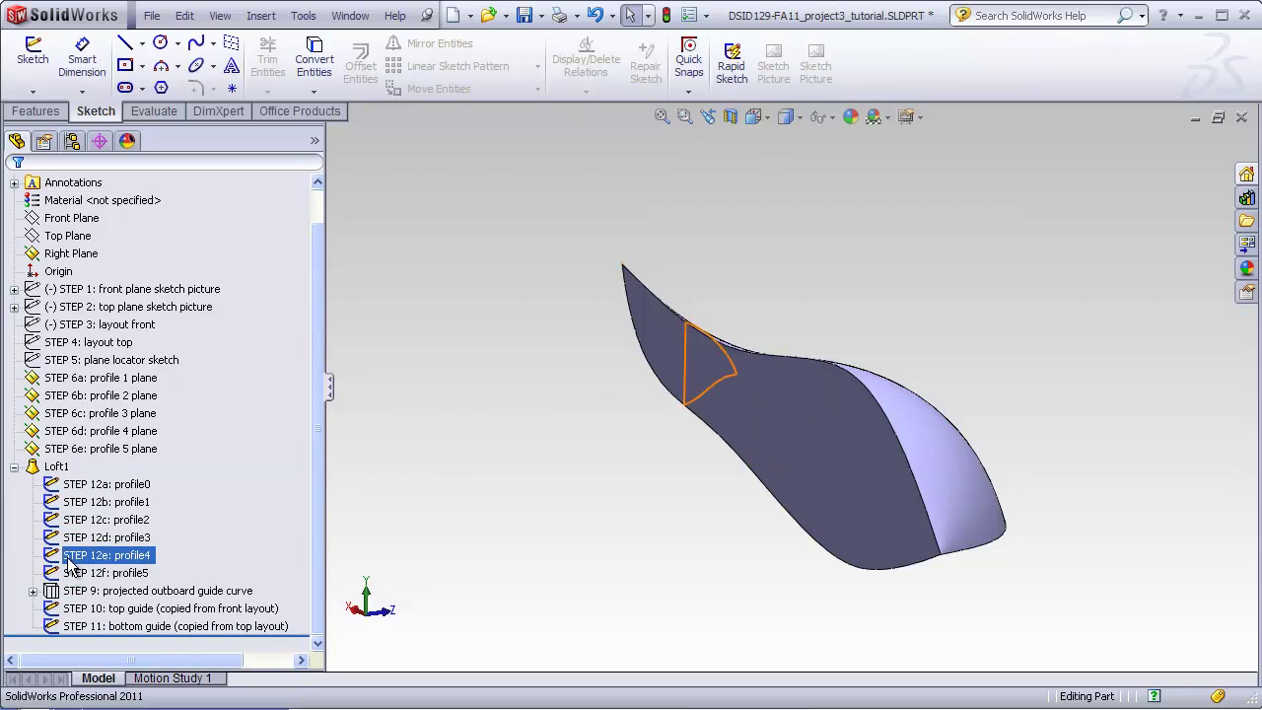
key("Escape")
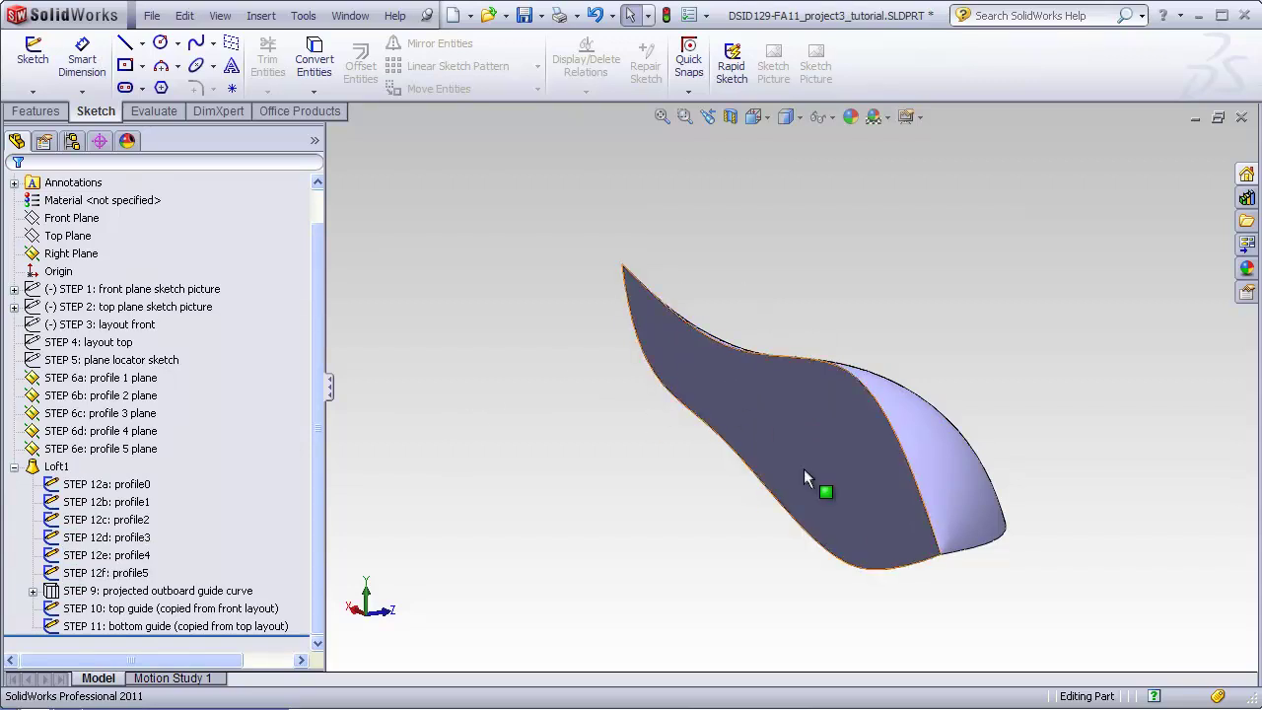
- Orbit the solid leaf to inspect its sides, underside and flat face
middle_click_drag(666, 521, 488, 442)
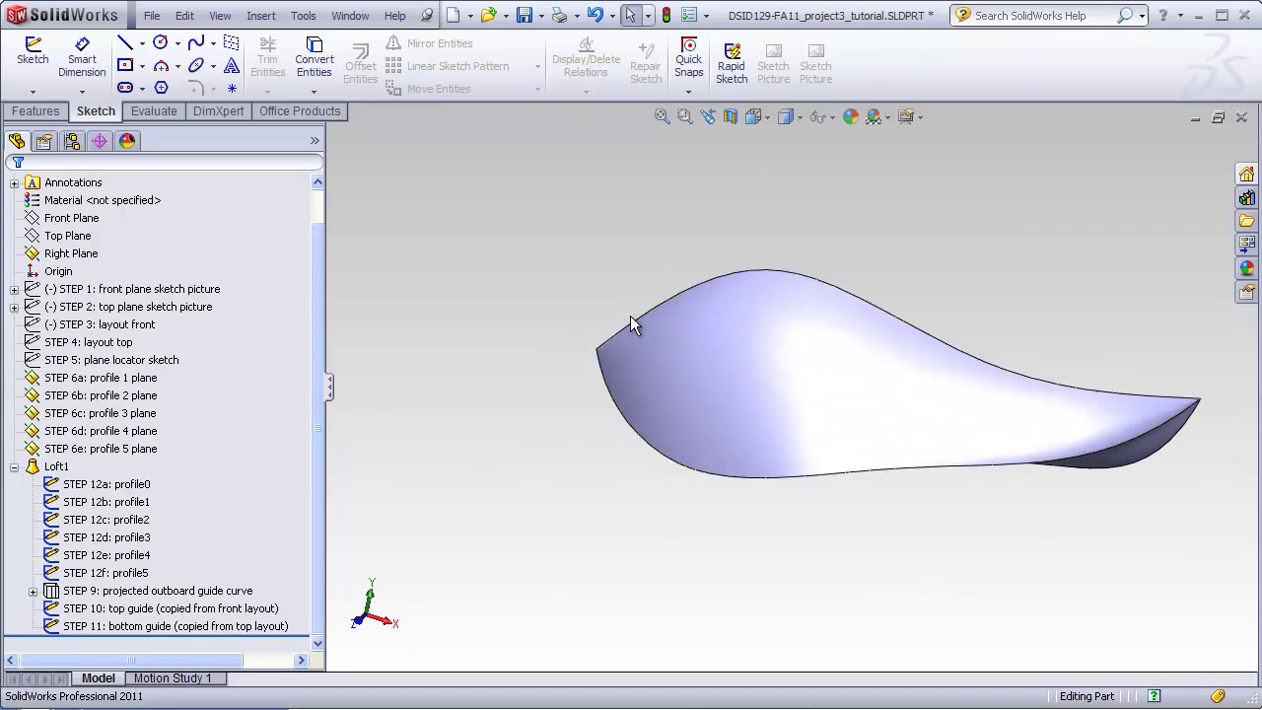
middle_click_drag(1195, 410, 652, 560)
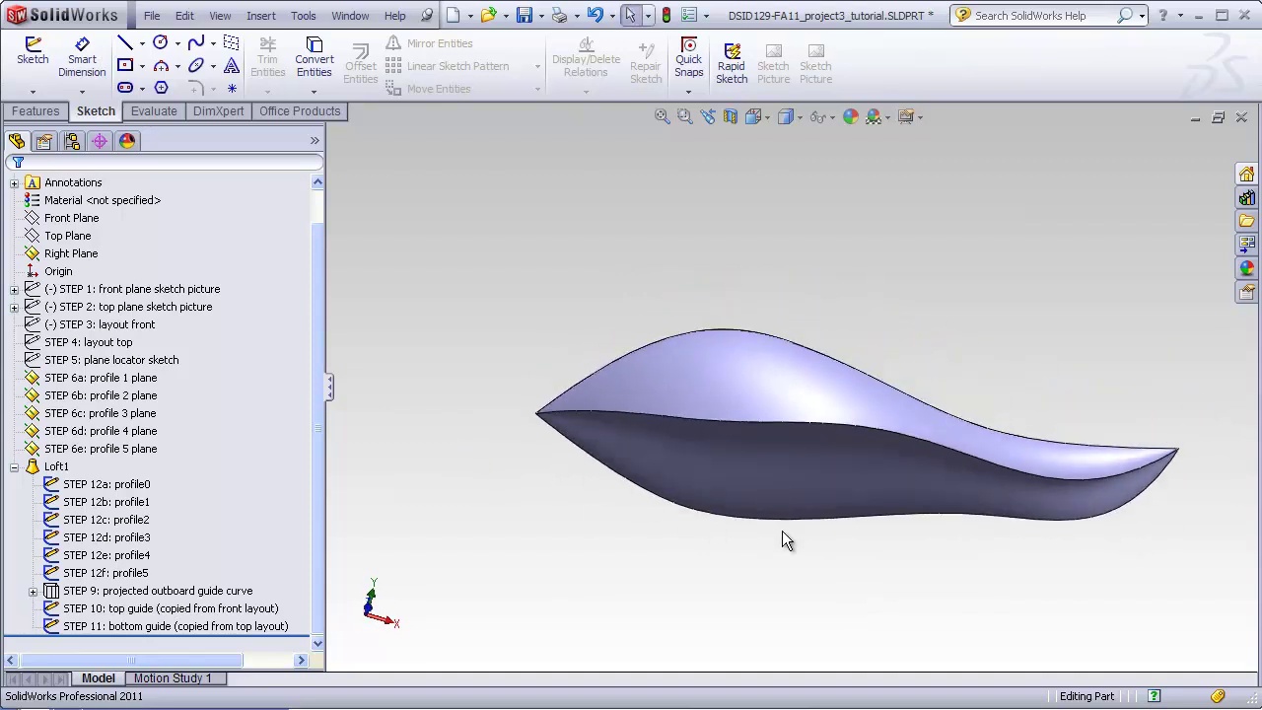
middle_click_drag(1066, 484, 732, 466)
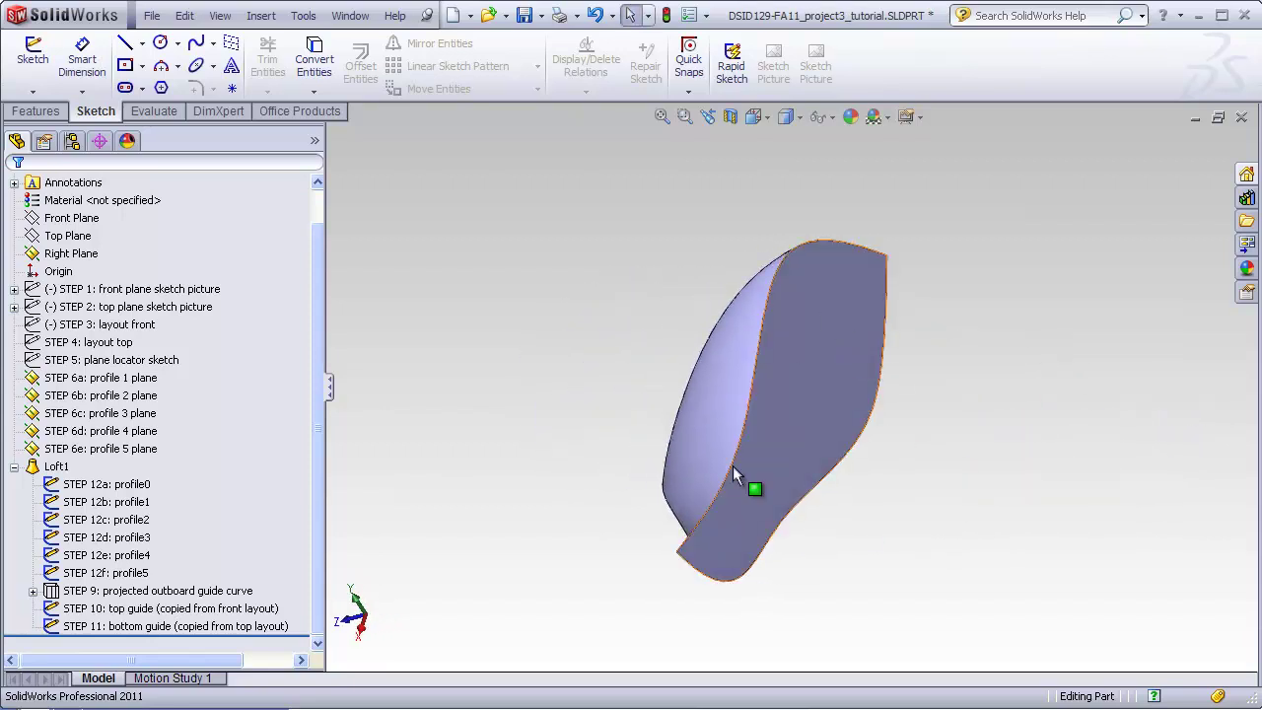
middle_click_drag(795, 414, 907, 387)
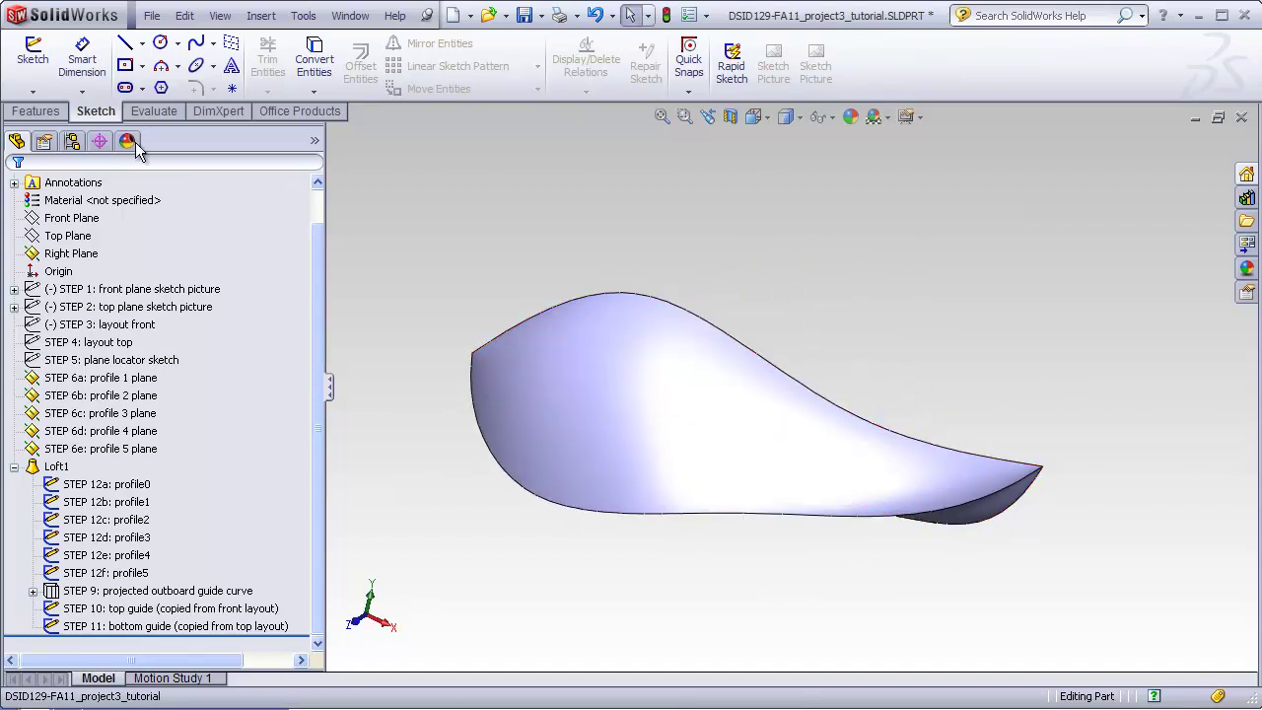
left_click(35, 111)
middle_click_drag(521, 238, 731, 303)
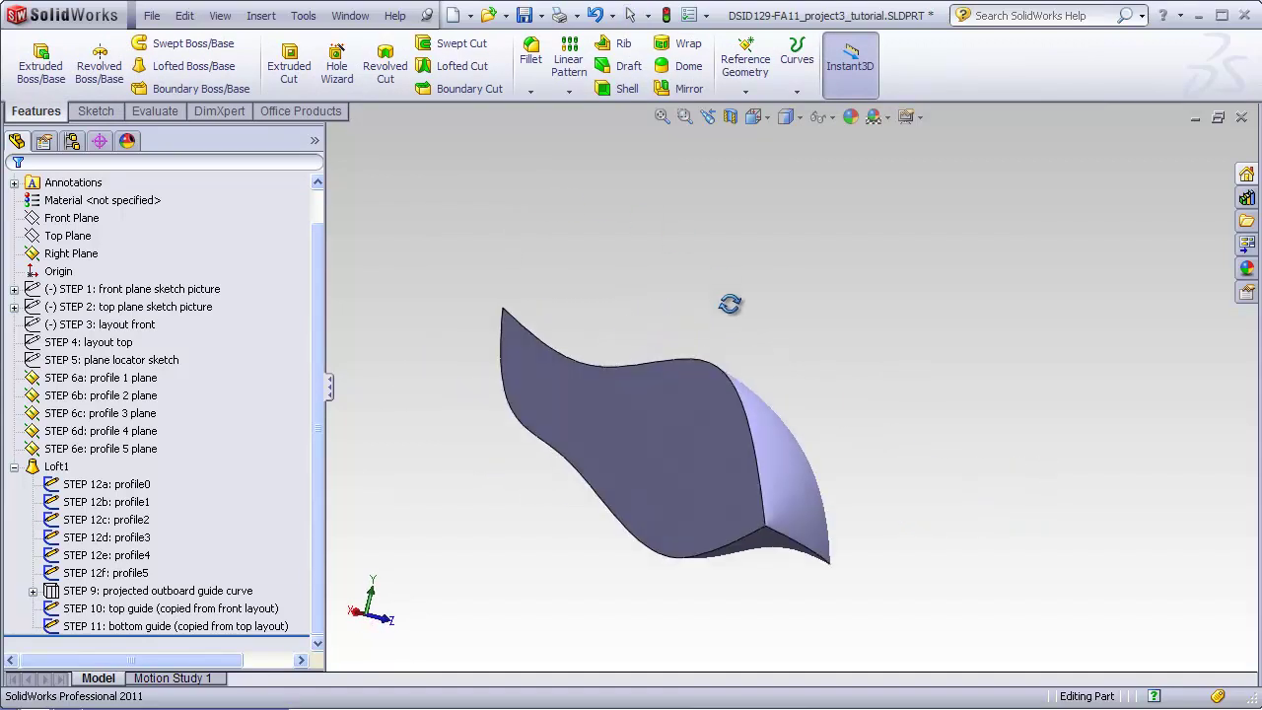
- Mirror the Loft1 feature across its flat face as Mirror1
left_click(686, 91)
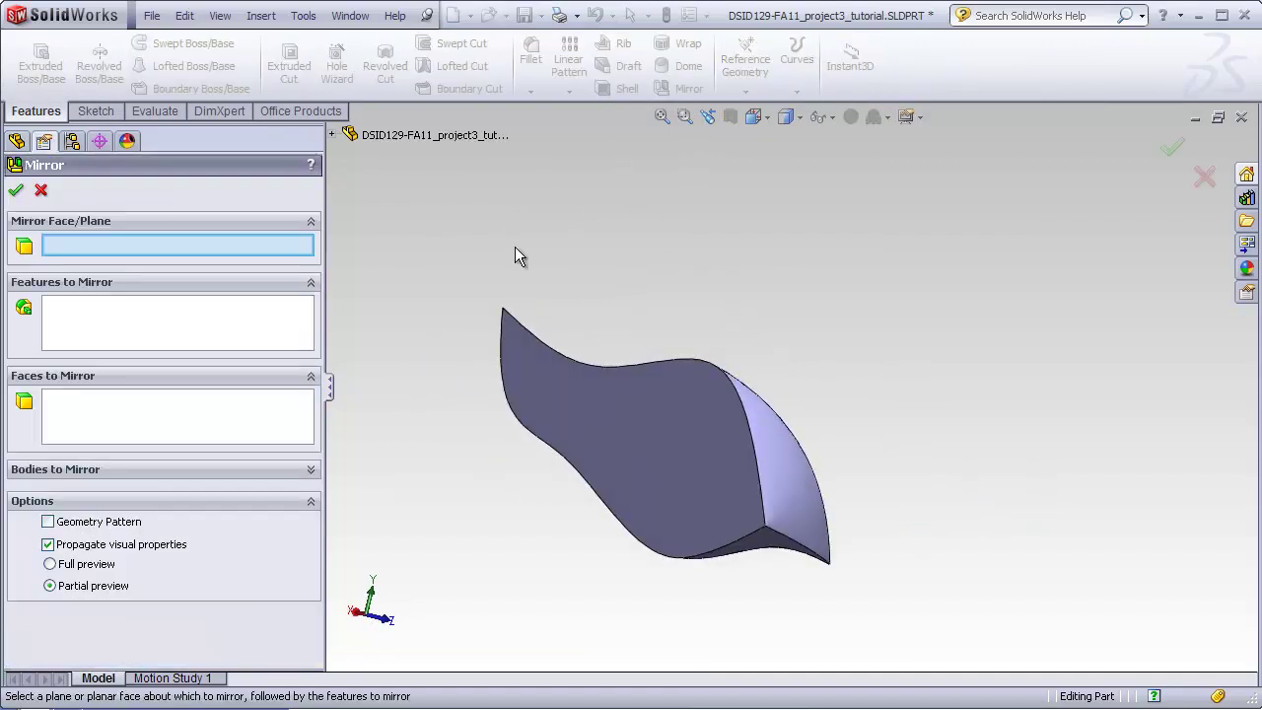
left_click(644, 407)
middle_click_drag(368, 337, 294, 373)
left_click(332, 136)
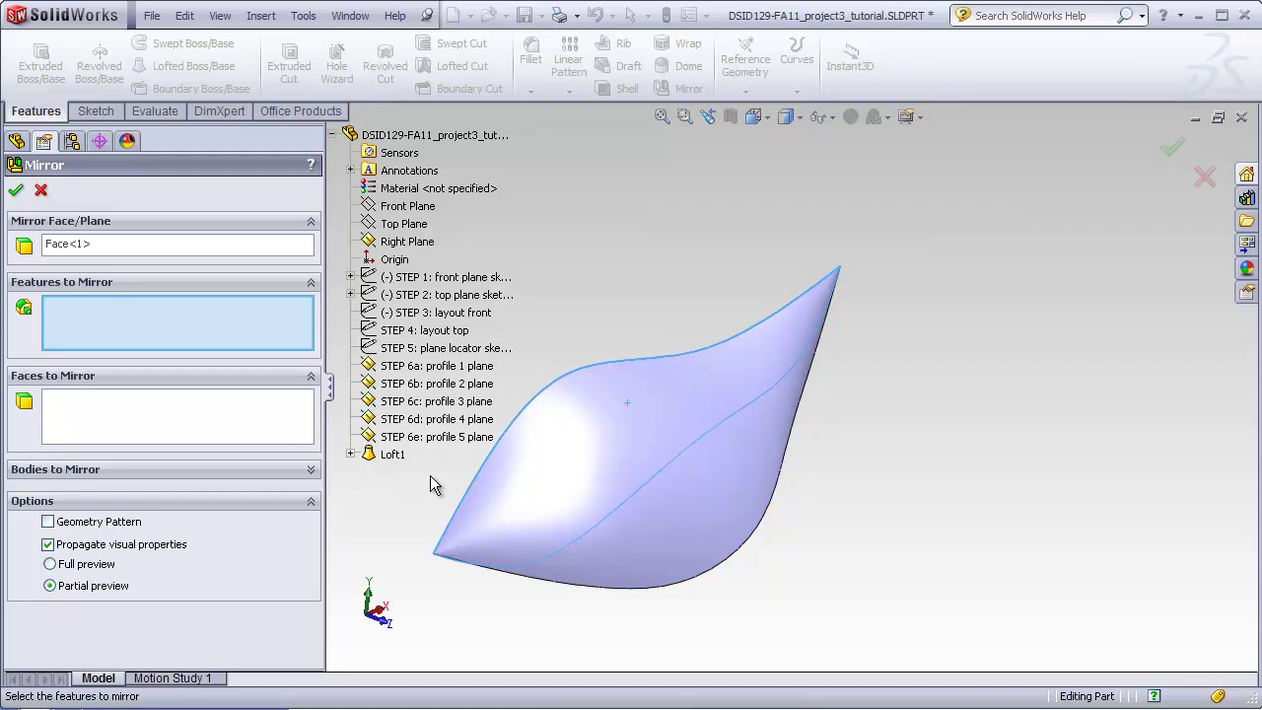
left_click(567, 460)
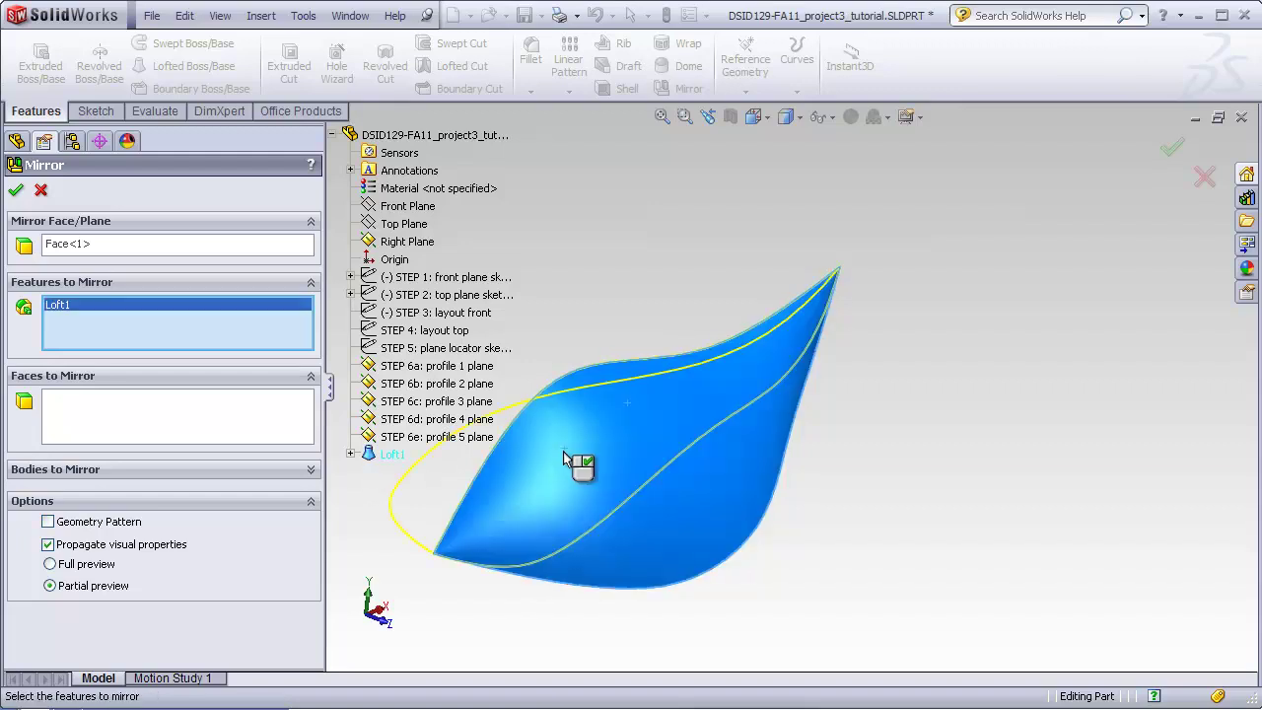
left_click(15, 190)
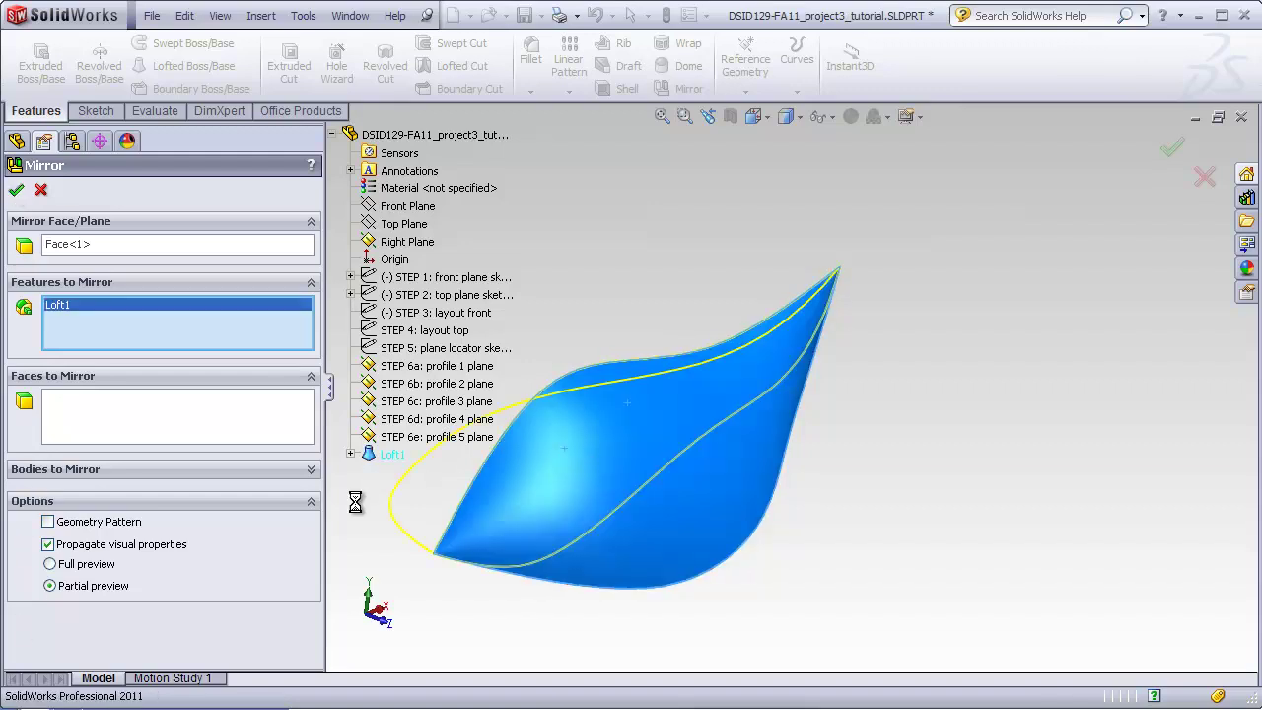
- Drag the rollback bar above Mirror1 so only the lofted half shows
mouse_move(434, 606)
middle_mouse_down()
mouse_move(544, 484)
mouse_move(490, 541)
middle_mouse_up()
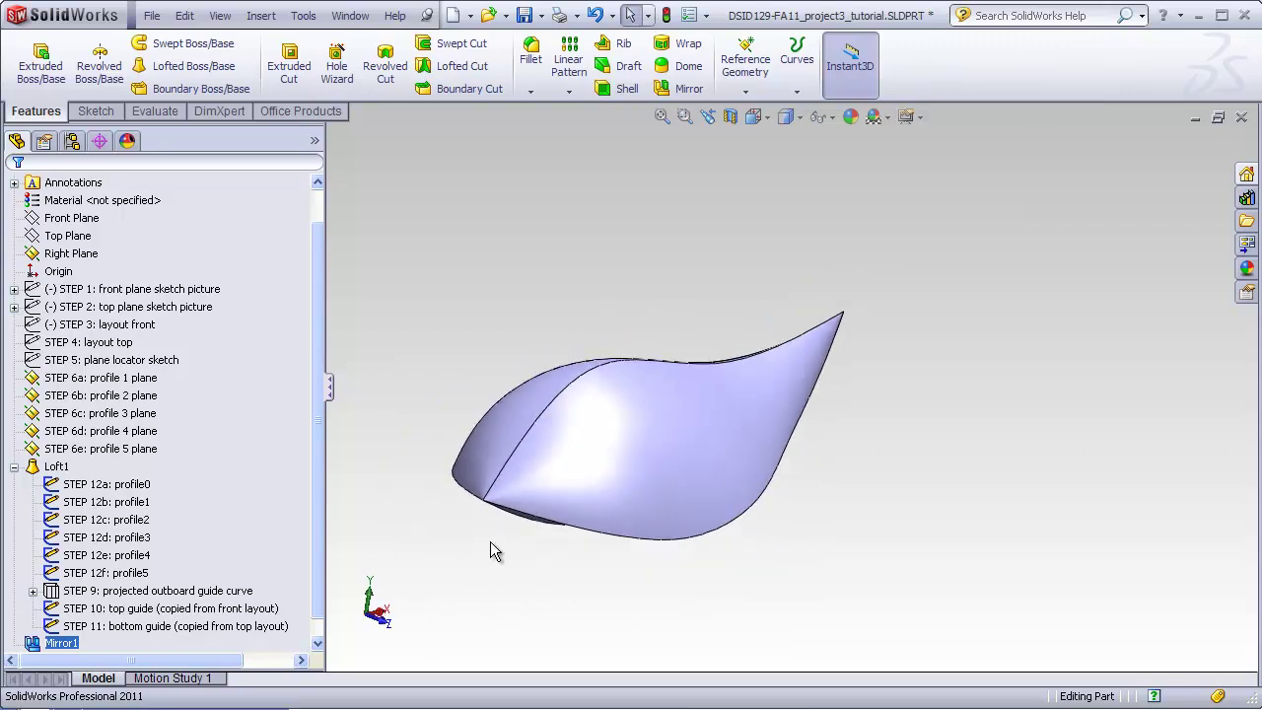
middle_click_drag(599, 330, 315, 352)
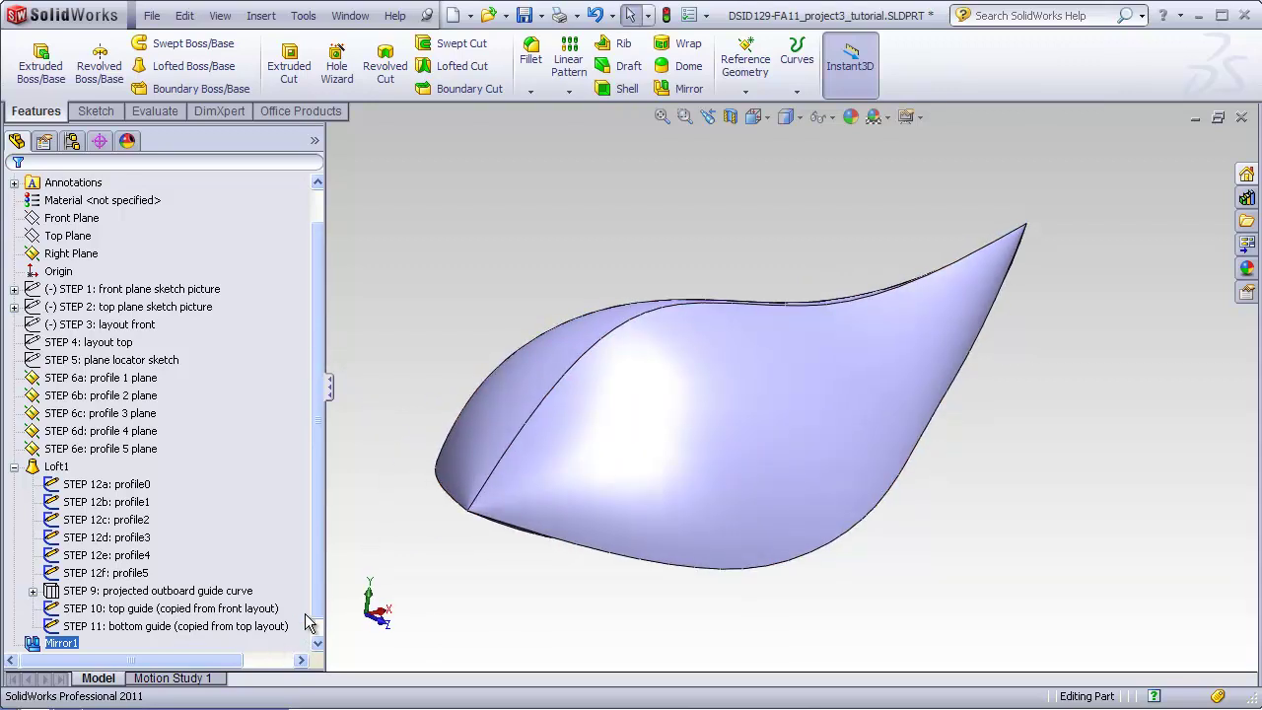
left_click(316, 643)
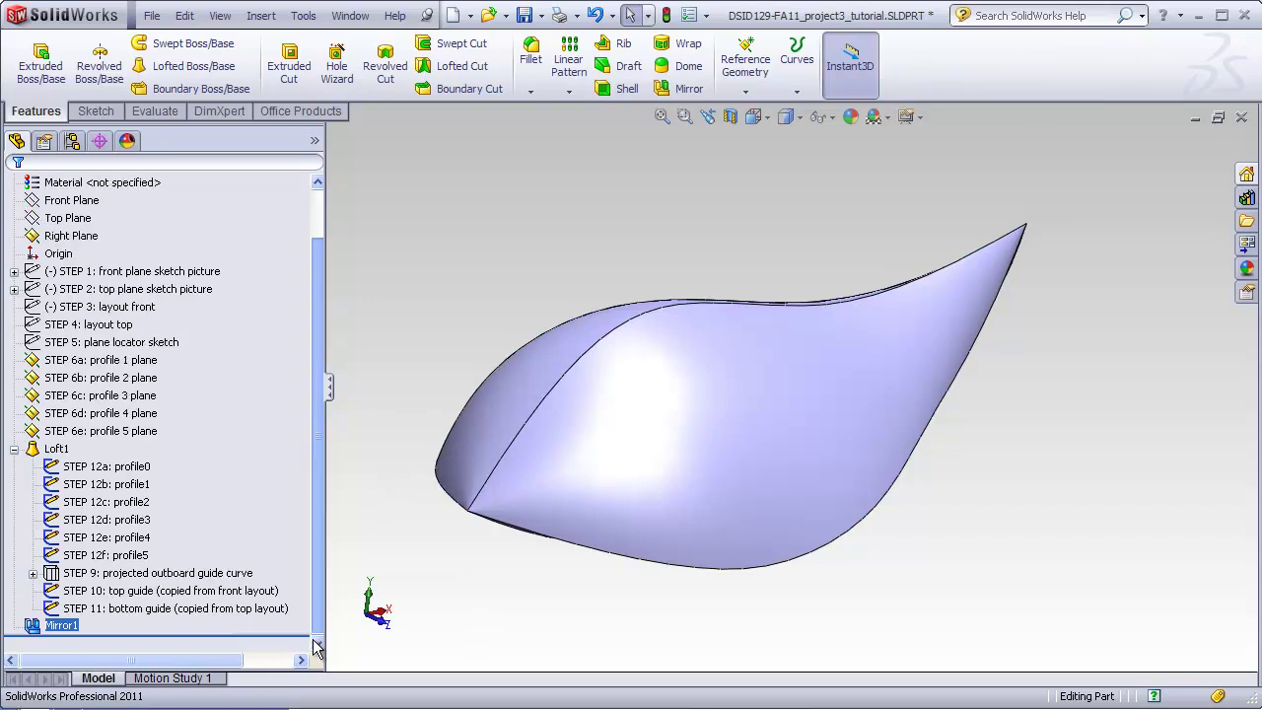
left_click_drag(275, 638, 279, 617)
middle_click_drag(551, 525, 697, 422)
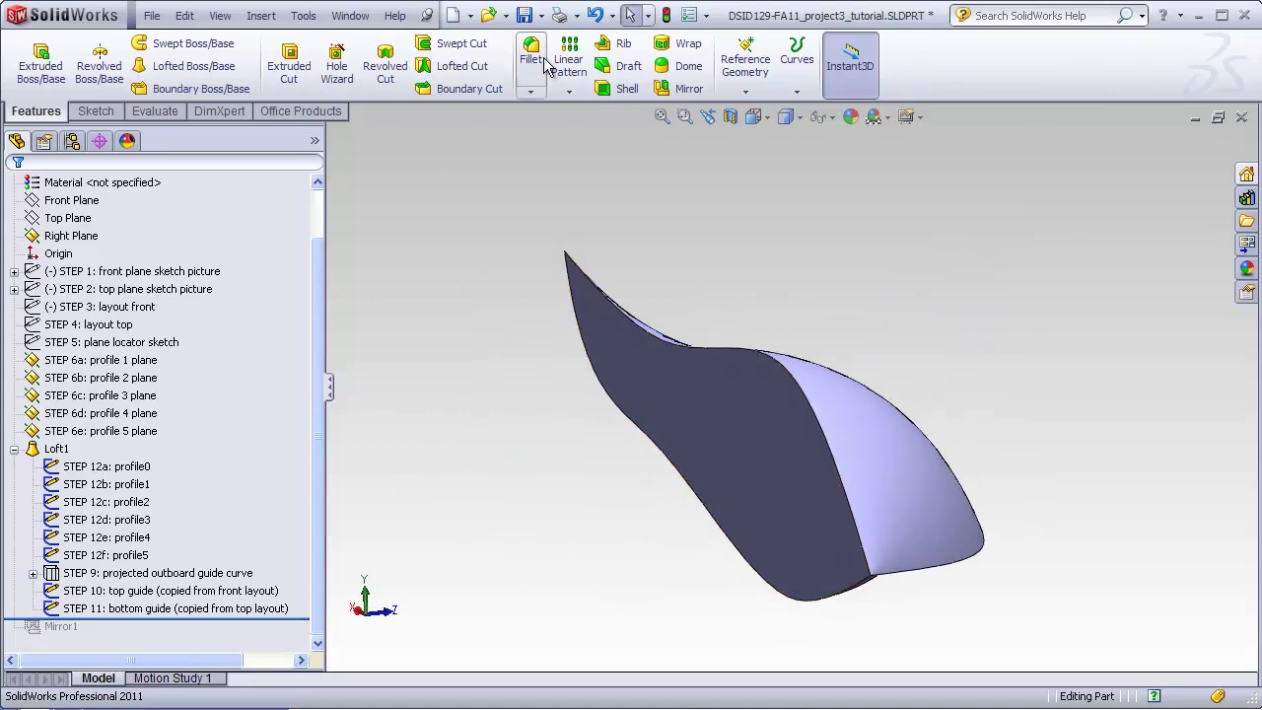
- Mirror the Loft1 body about its flat face with Merge solids on, creating Mirror2
left_click(681, 87)
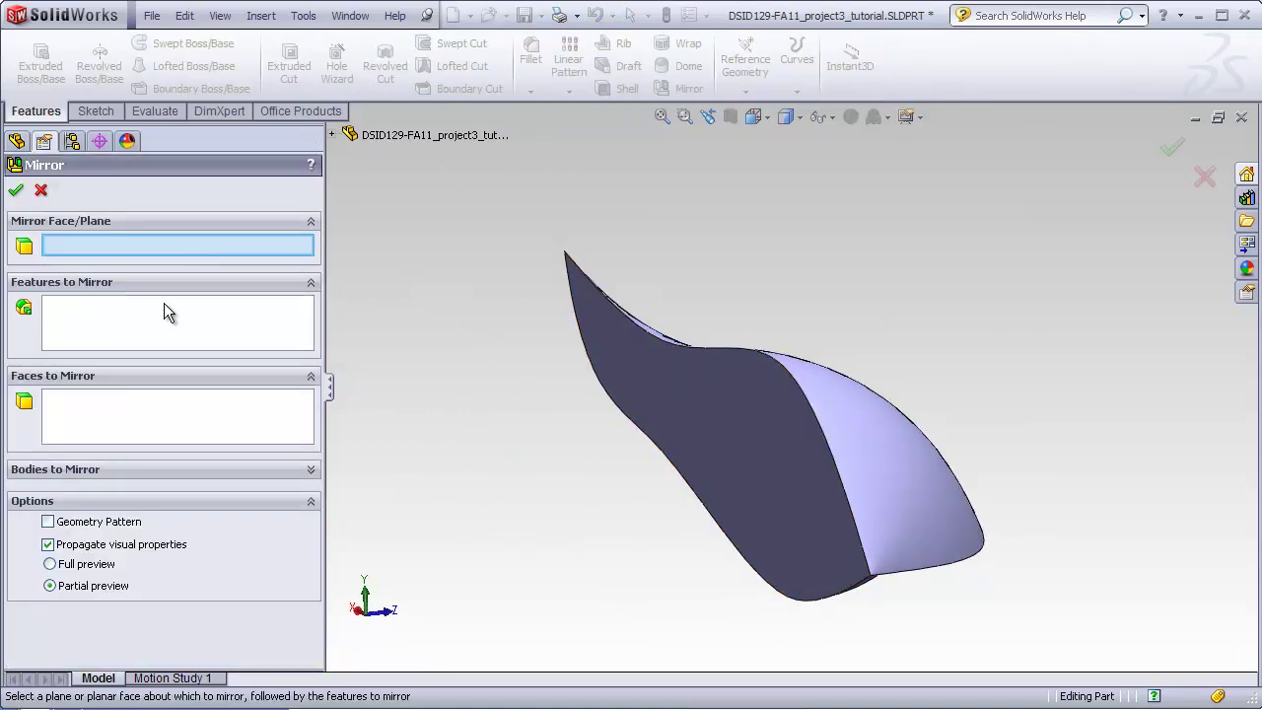
left_click(677, 402)
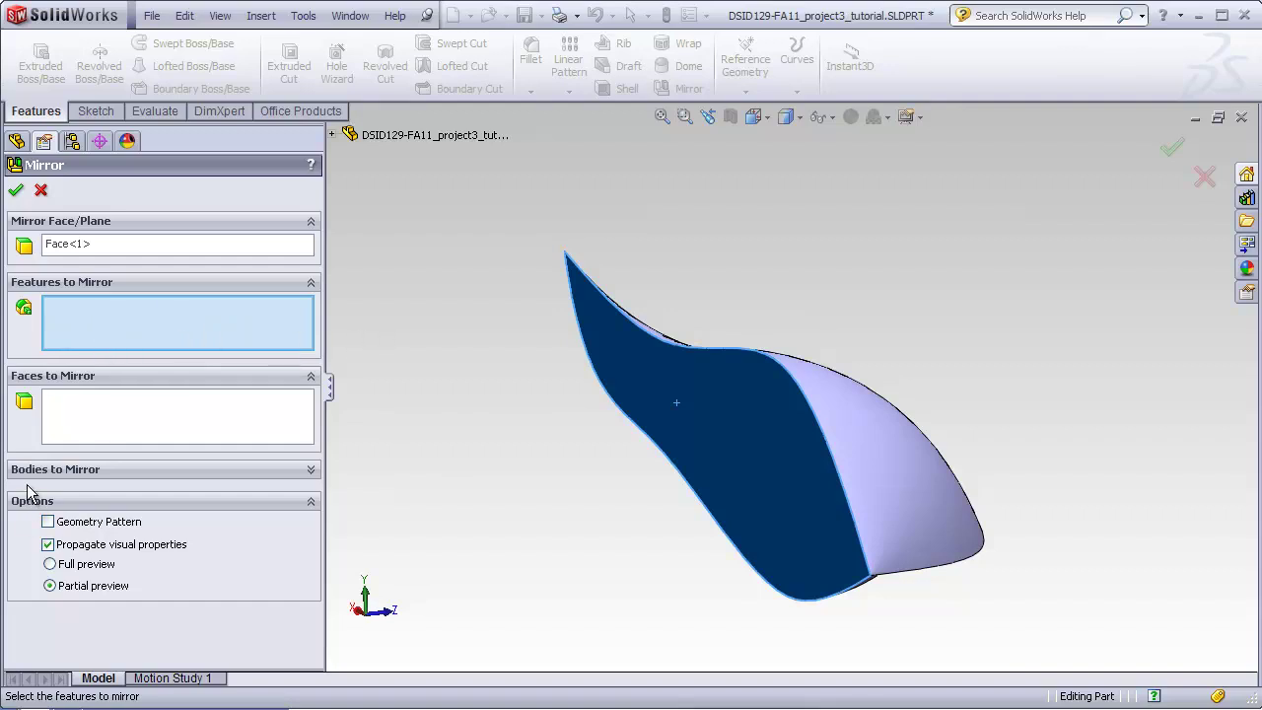
left_click(55, 471)
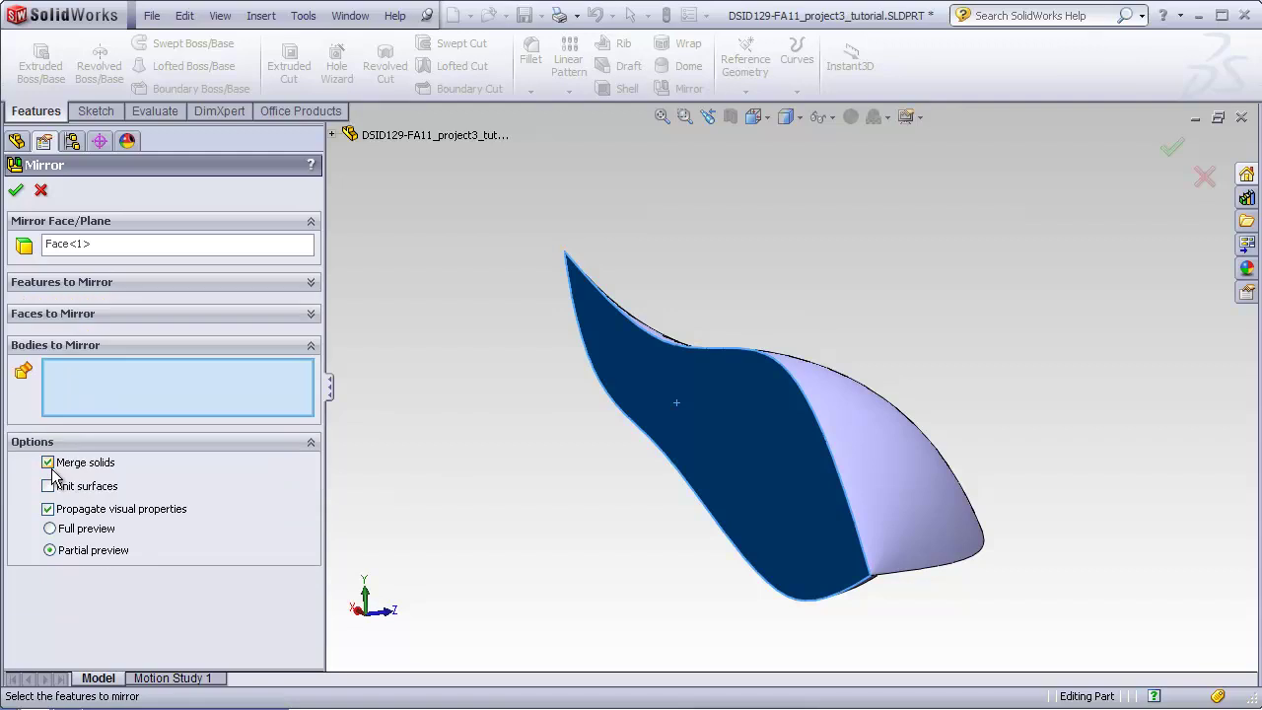
middle_click_drag(893, 443, 782, 481)
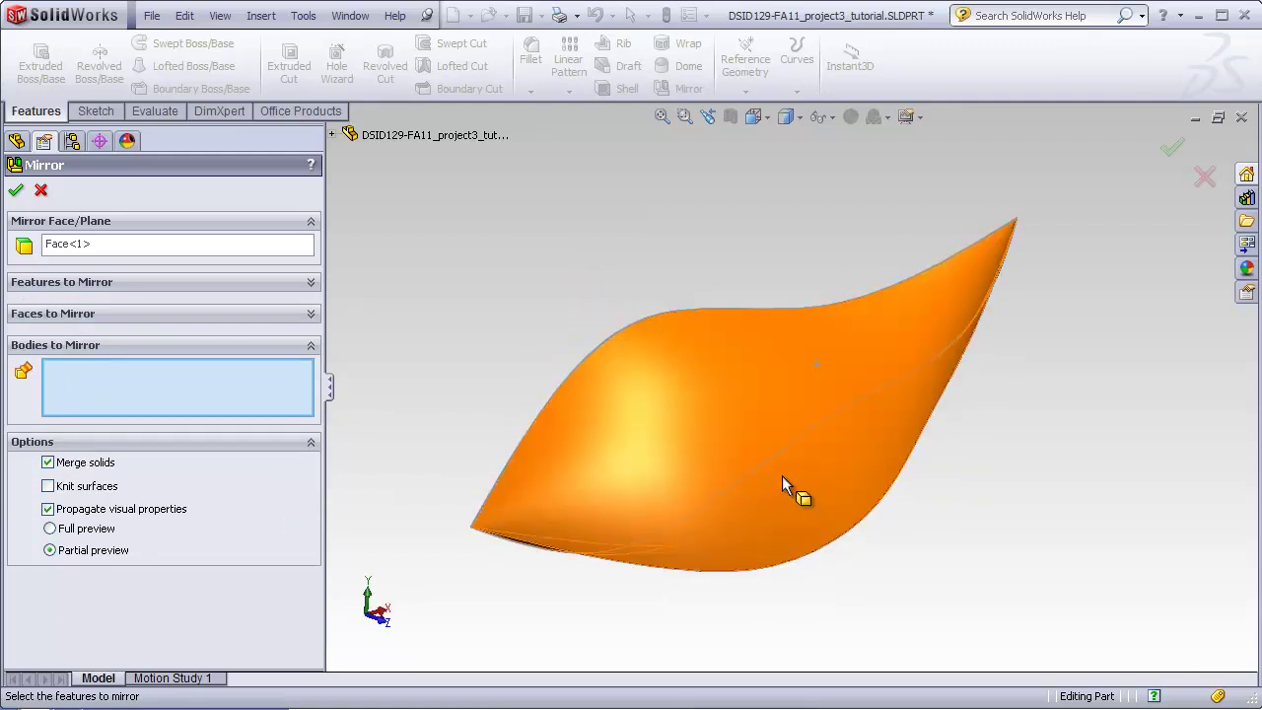
left_click(638, 423)
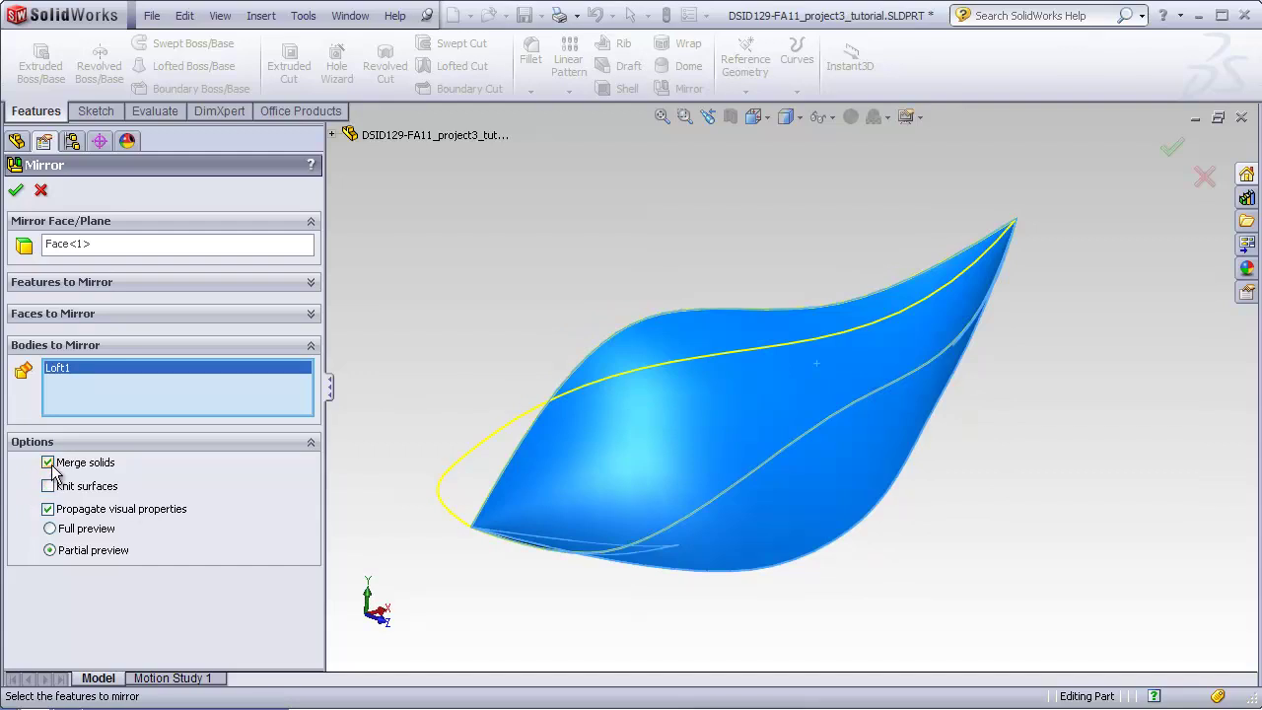
left_click(15, 190)
middle_click_drag(458, 293, 448, 632)
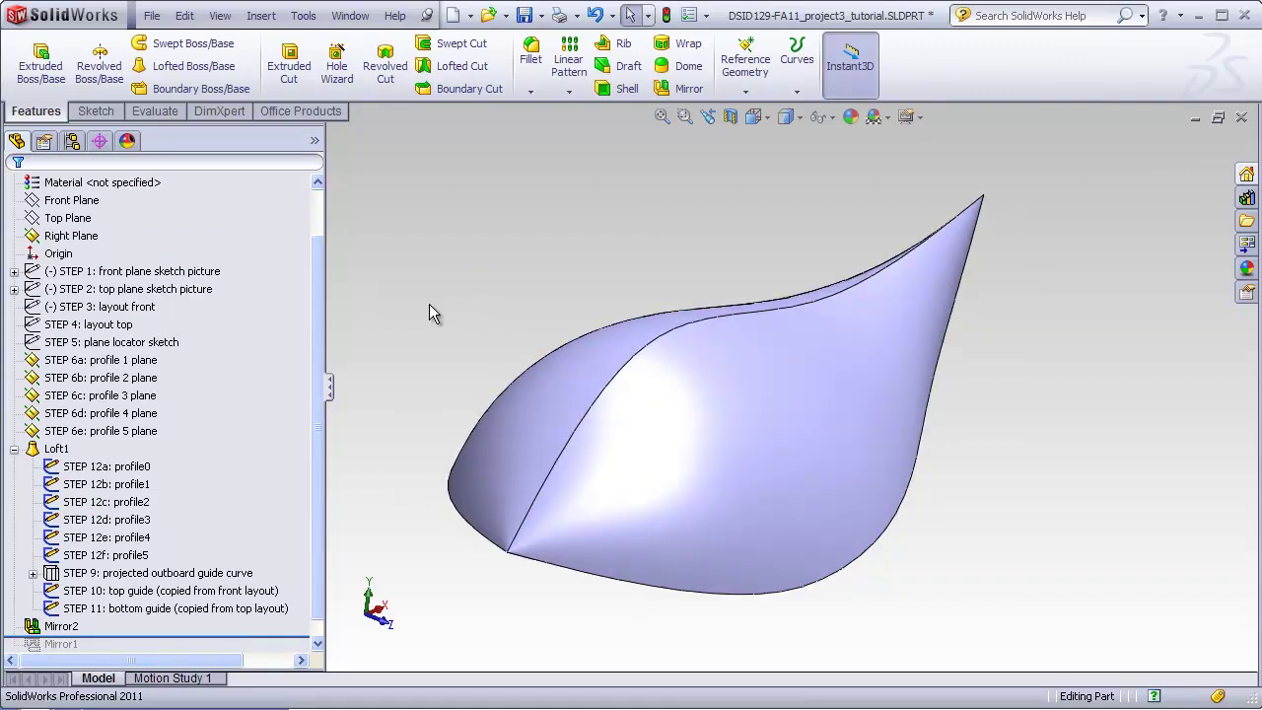
middle_click_drag(440, 297, 460, 323)
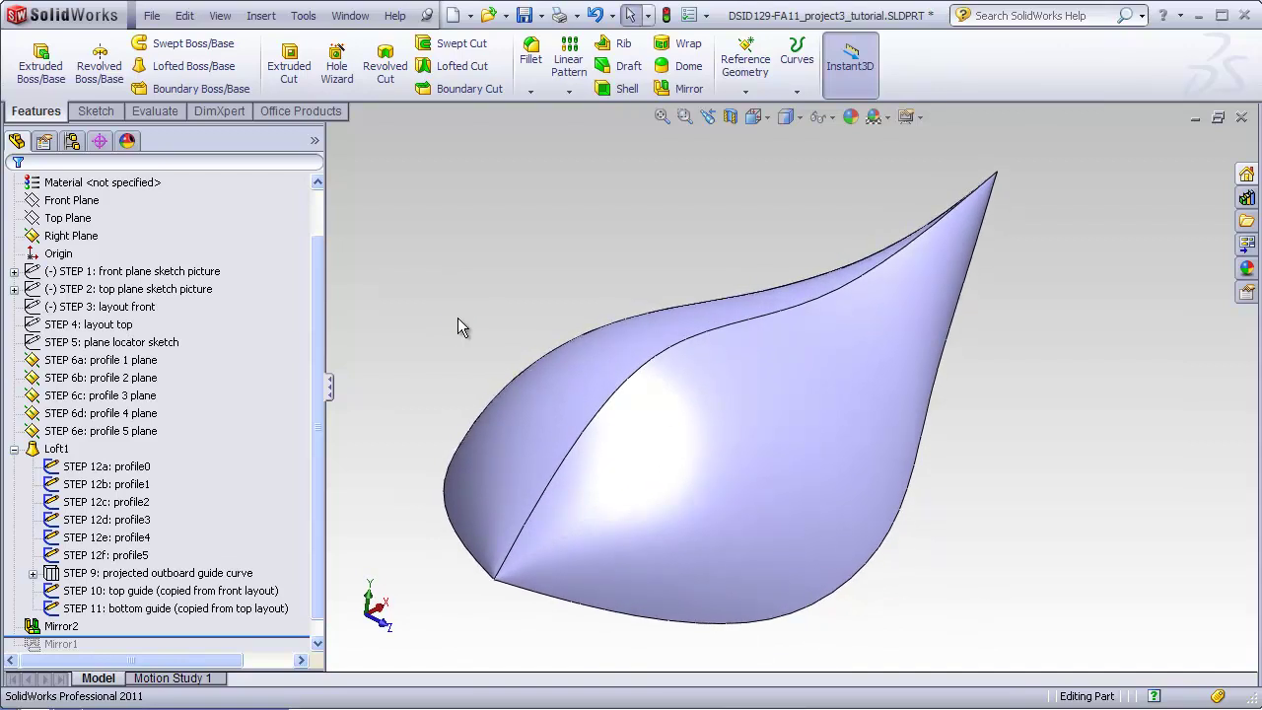
- Switch to the backward-curve-loft part holding the S-shaped Loft1 solid
key("ctrl+Tab")
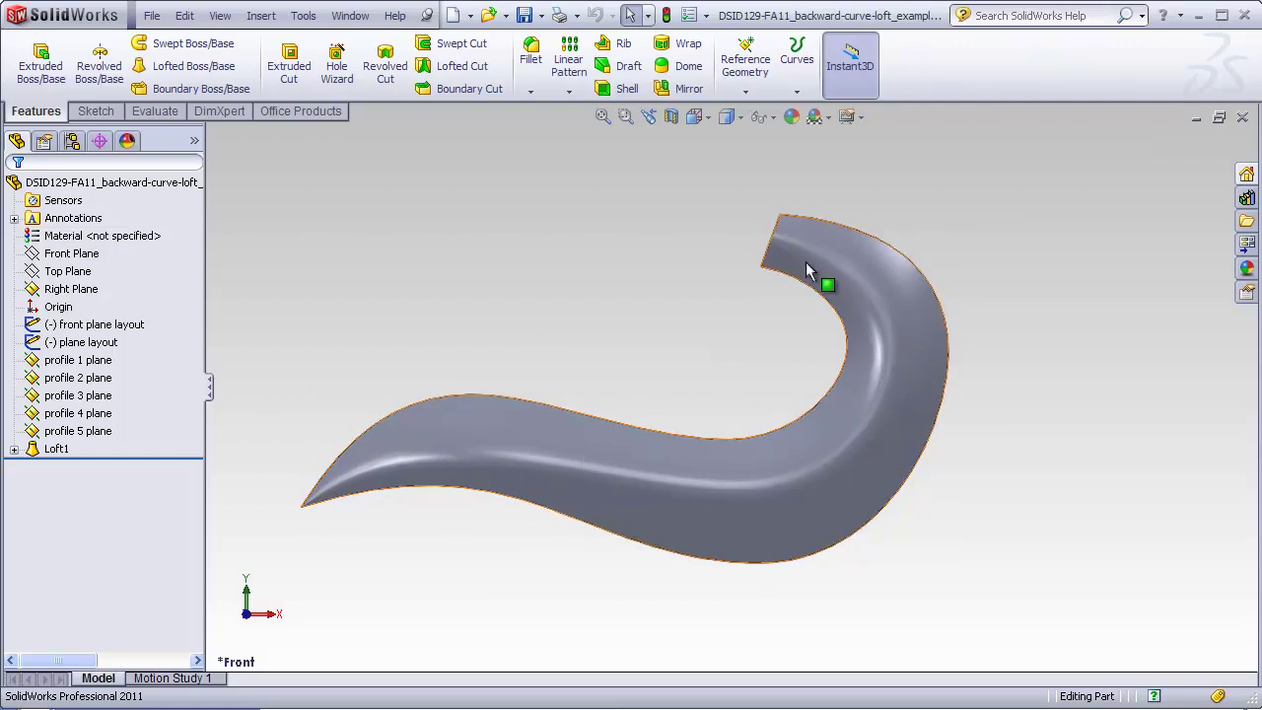
- Show the plane layout sketch's 65, 90 and 45° dimensions, then orbit the S-shaped loft
scroll(608, 338, "up", 1)
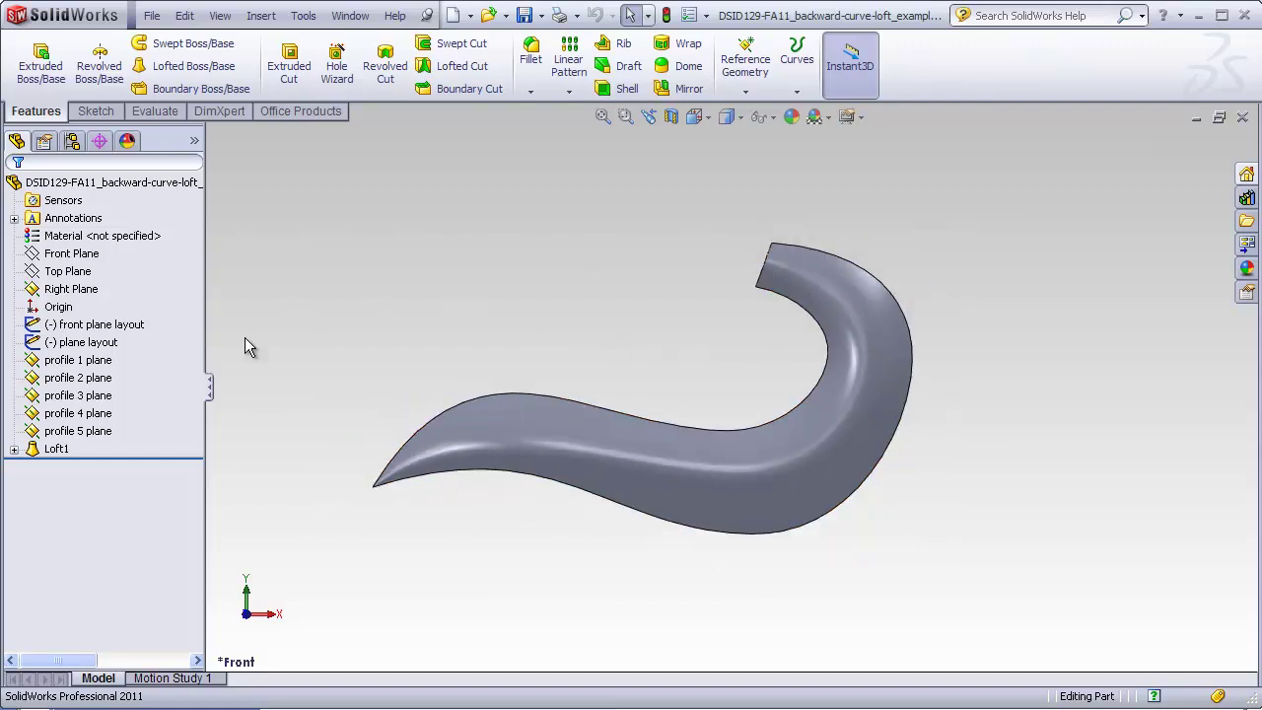
left_click(80, 342)
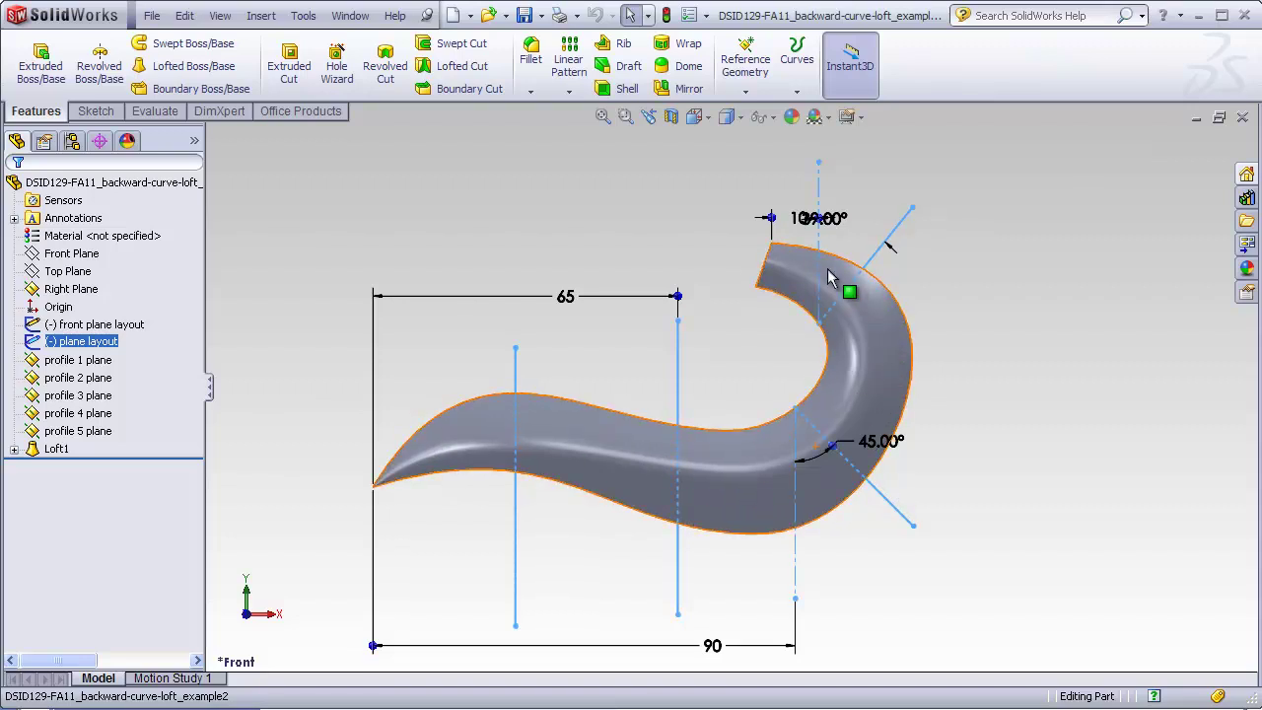
middle_click_drag(828, 278, 410, 469)
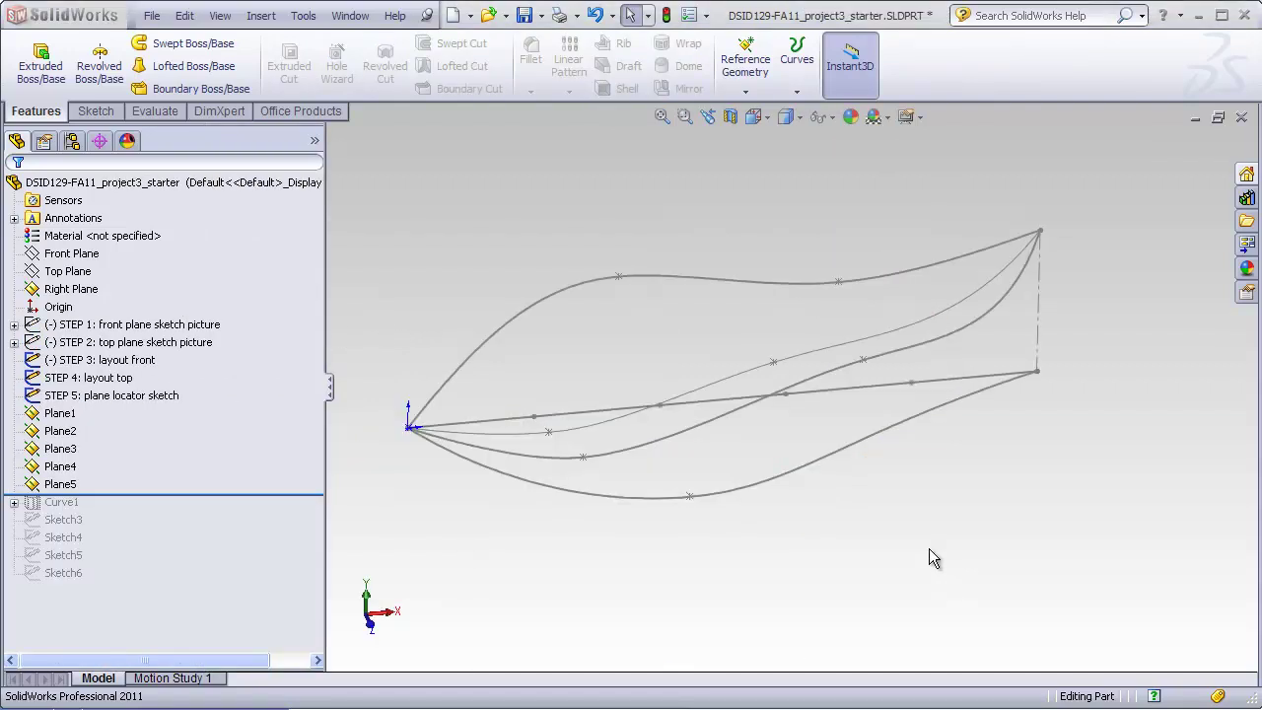
- Display Right Plane and Plane1–Plane5 across the starter part's guide curves, viewed at an angle
mouse_move(919, 543)
middle_mouse_down()
mouse_move(907, 541)
mouse_move(896, 478)
middle_mouse_up()
mouse_move(700, 241)
middle_mouse_down()
mouse_move(684, 516)
mouse_move(707, 529)
middle_mouse_up()
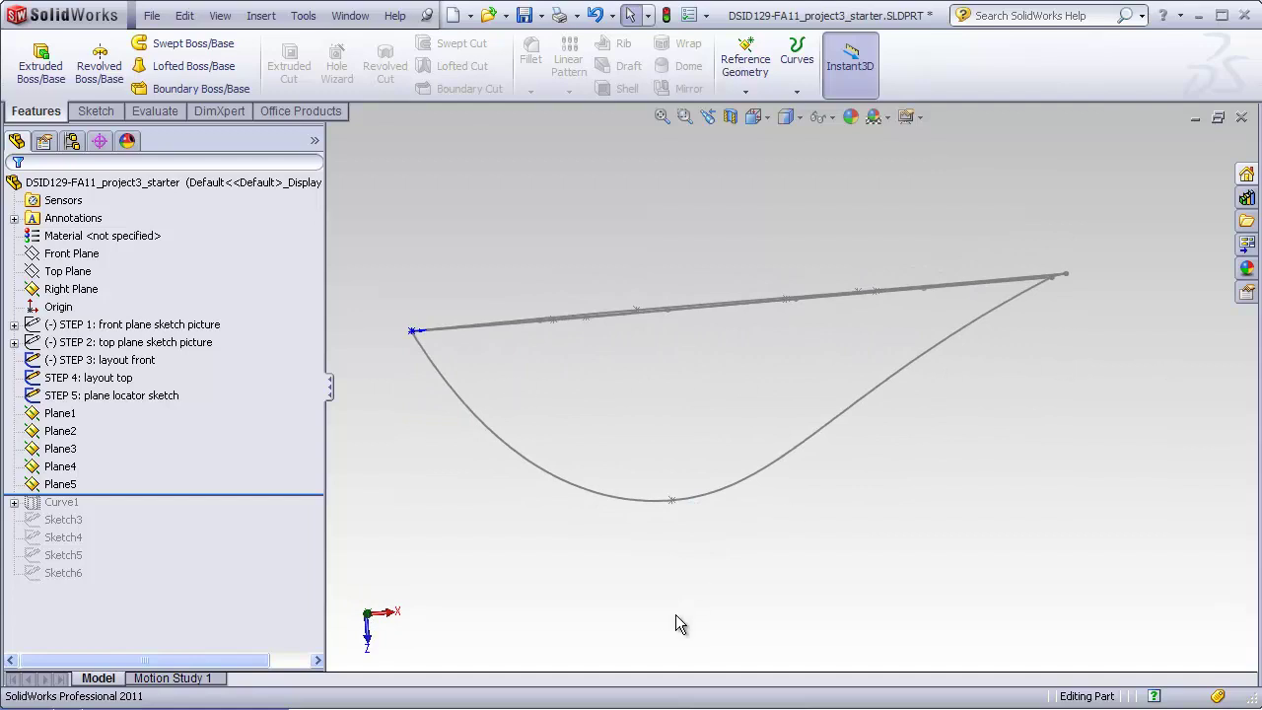
middle_click_drag(679, 601, 666, 368)
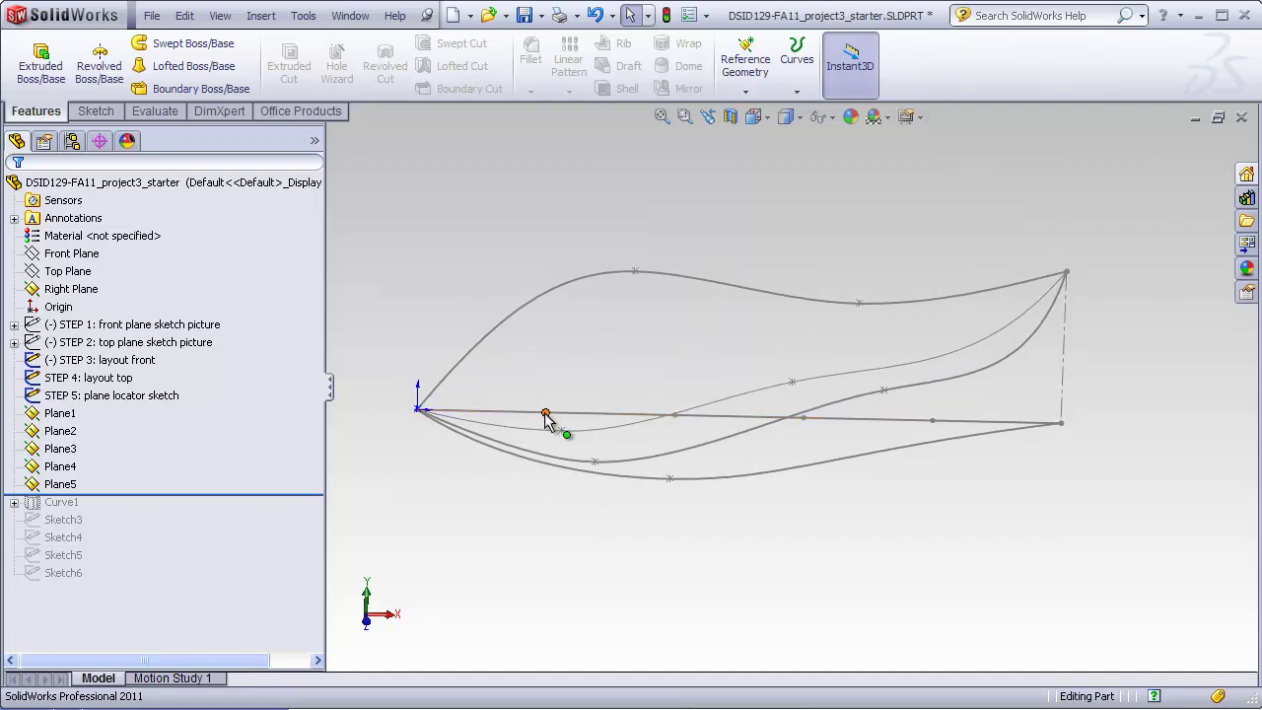
left_click(218, 16)
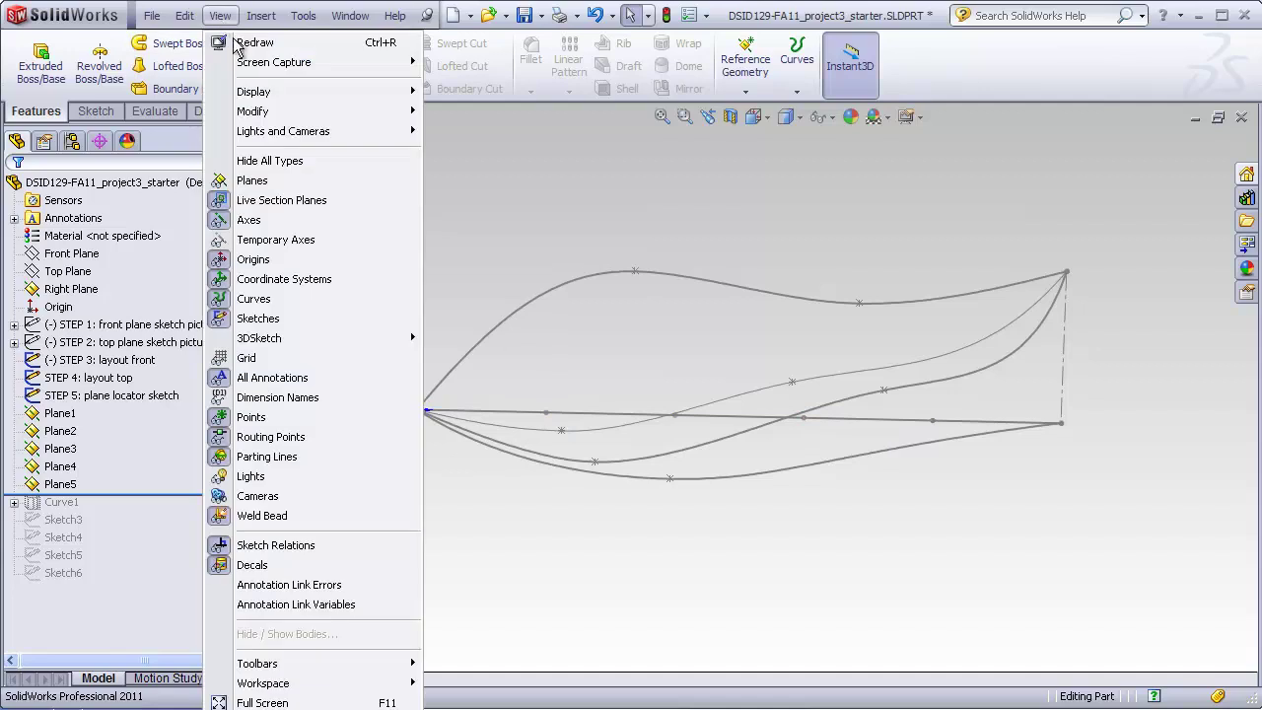
left_click(251, 181)
middle_click_drag(592, 388, 522, 237)
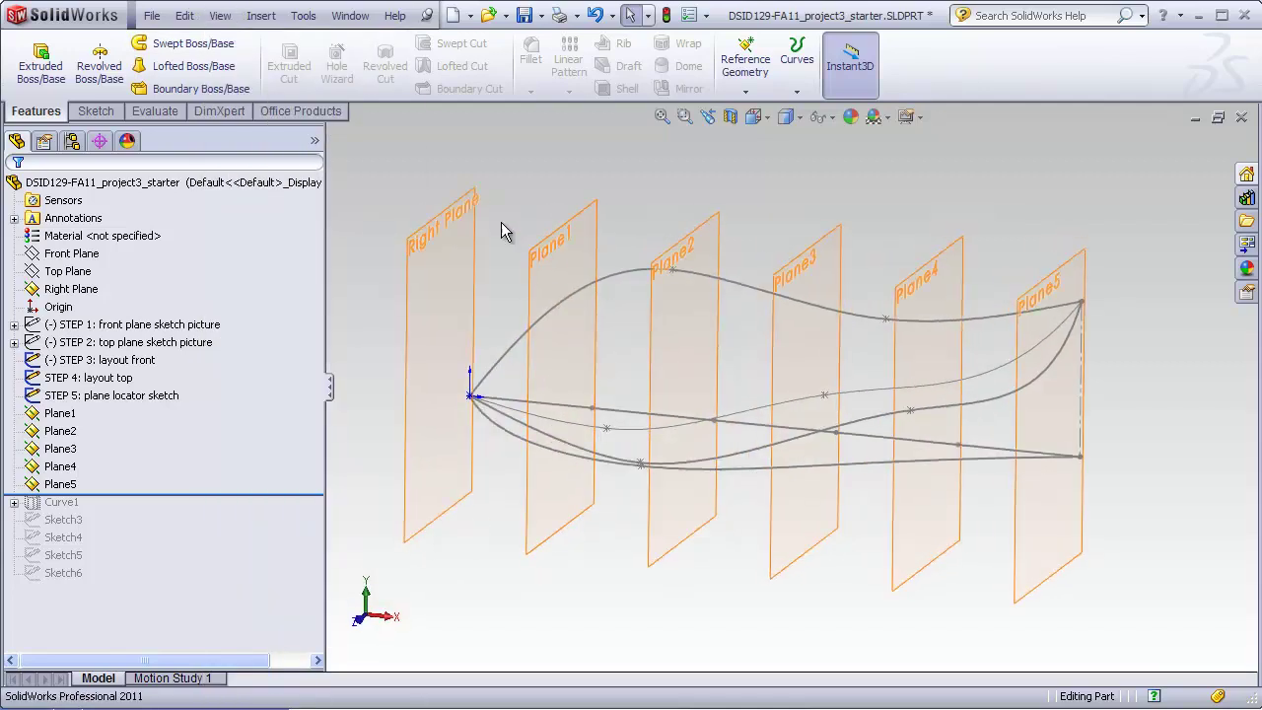
- Review the plane setup: five planes offset 2.000in from Right Plane
left_click(746, 64)
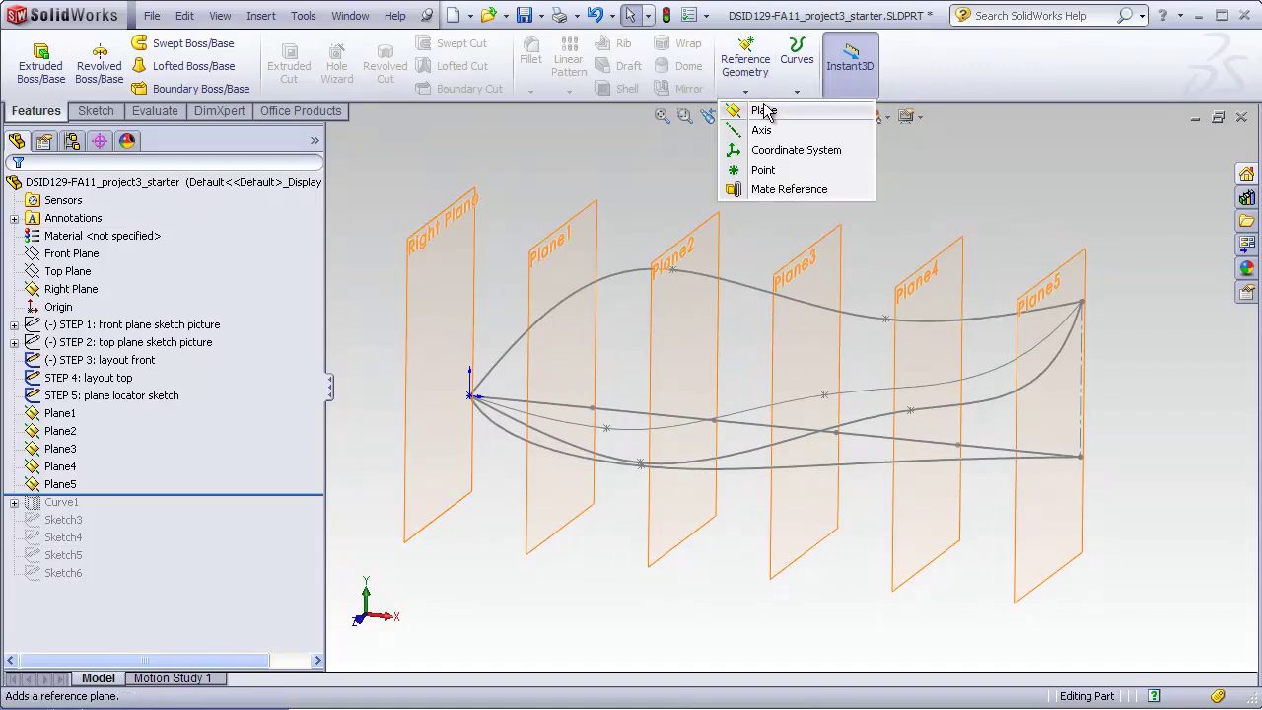
left_click(762, 107)
left_click(475, 236)
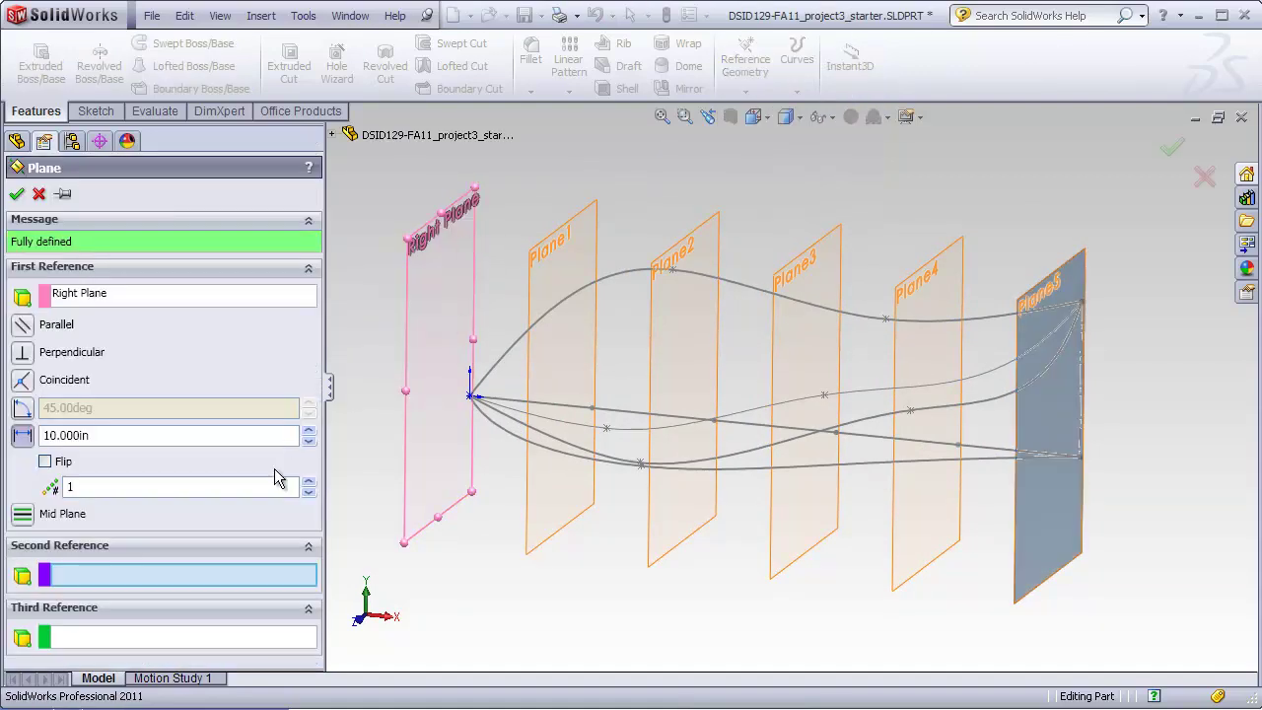
left_click(20, 437)
key("Return")
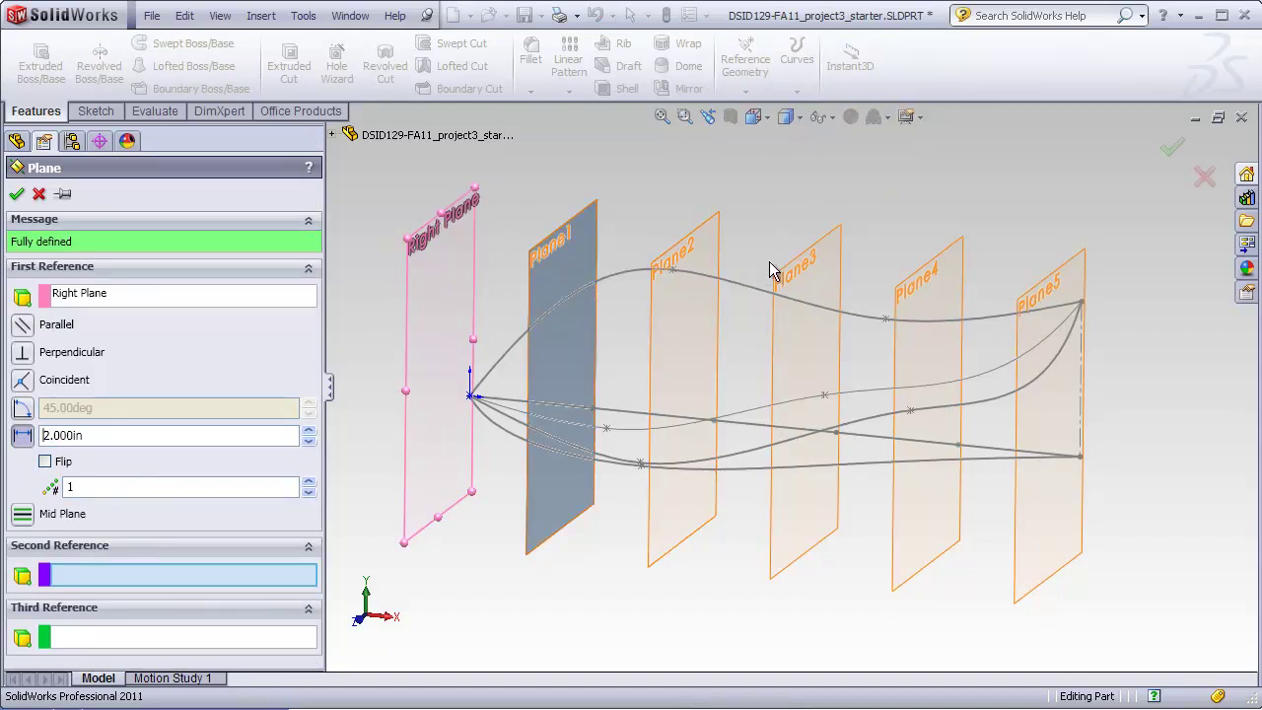
left_click(309, 483)
left_click(309, 483)
left_click(308, 483)
left_click(308, 483)
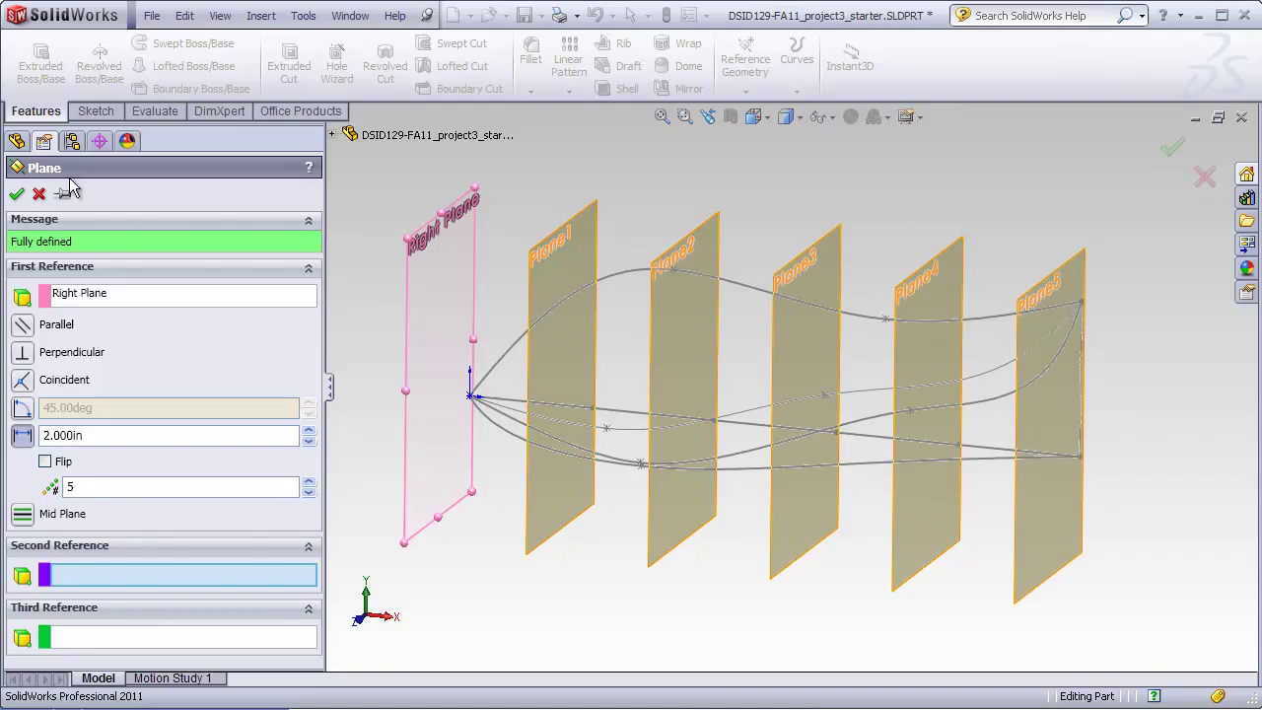
left_click(19, 194)
- Orbit the five offset planes from edge-on back to an angled view
middle_click_drag(541, 554, 746, 536)
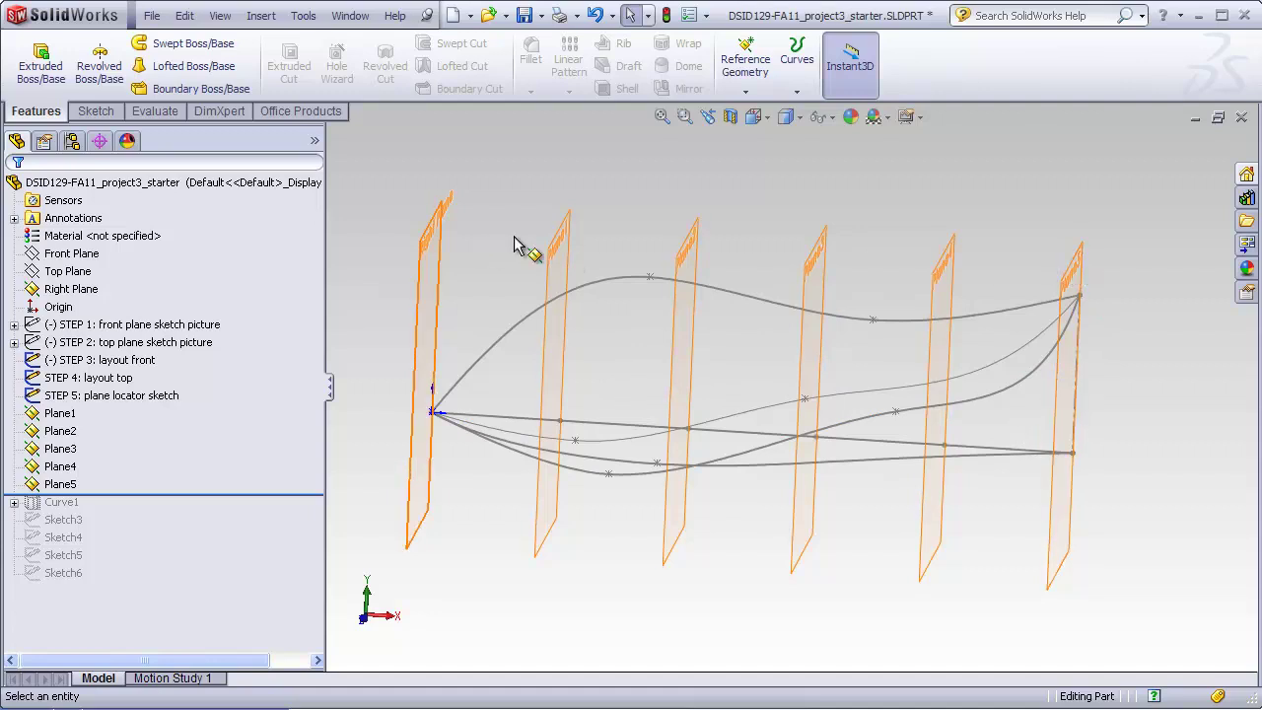
middle_click_drag(972, 319, 969, 302)
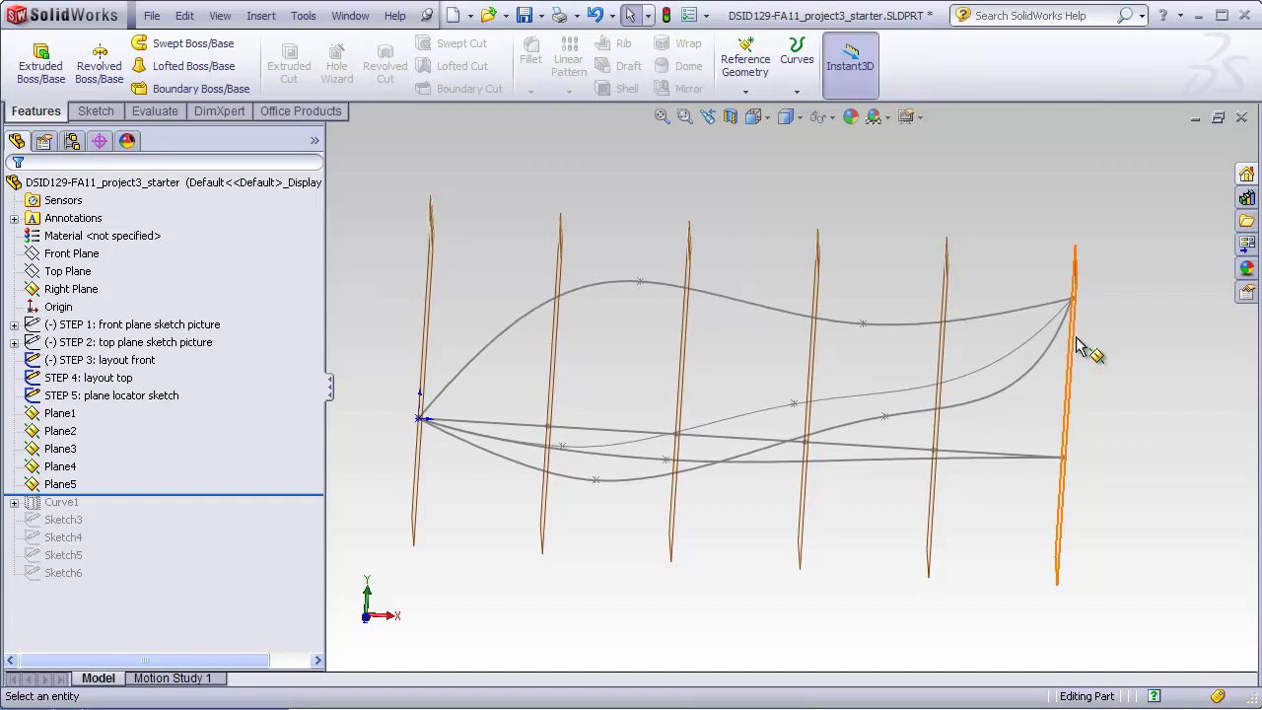
middle_click_drag(1115, 299, 1134, 340)
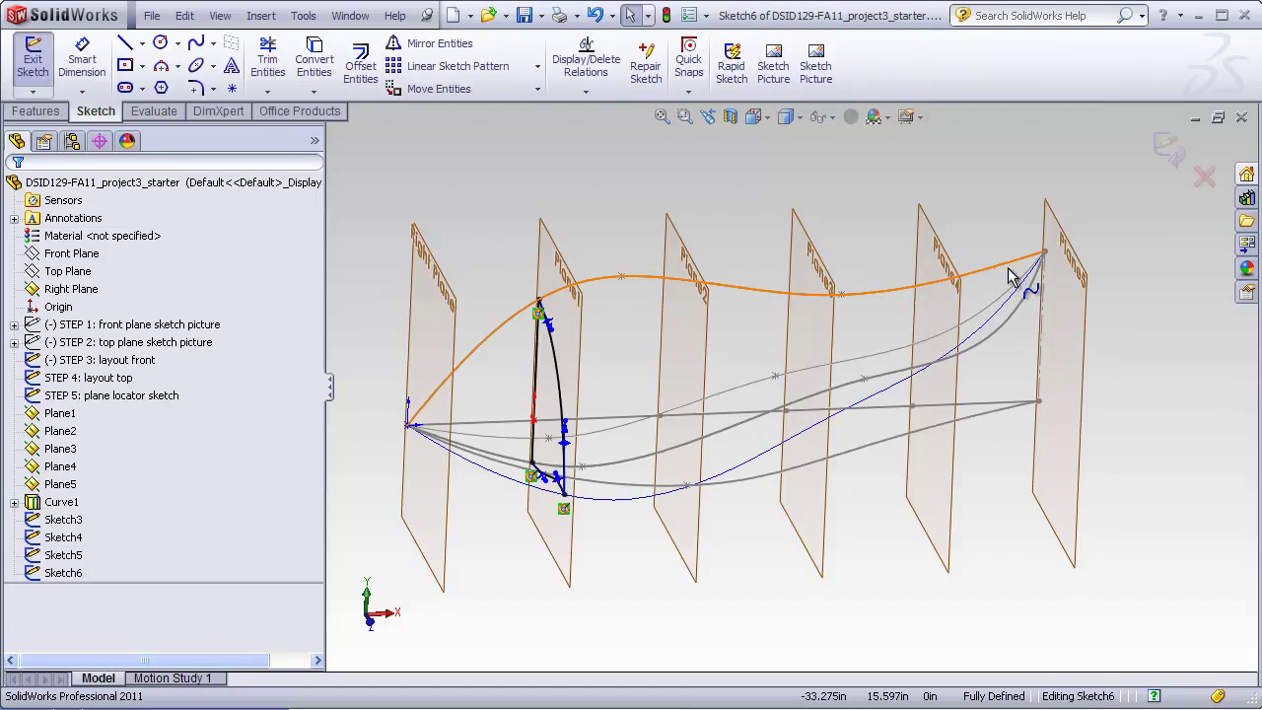
middle_click_drag(699, 282, 602, 422)
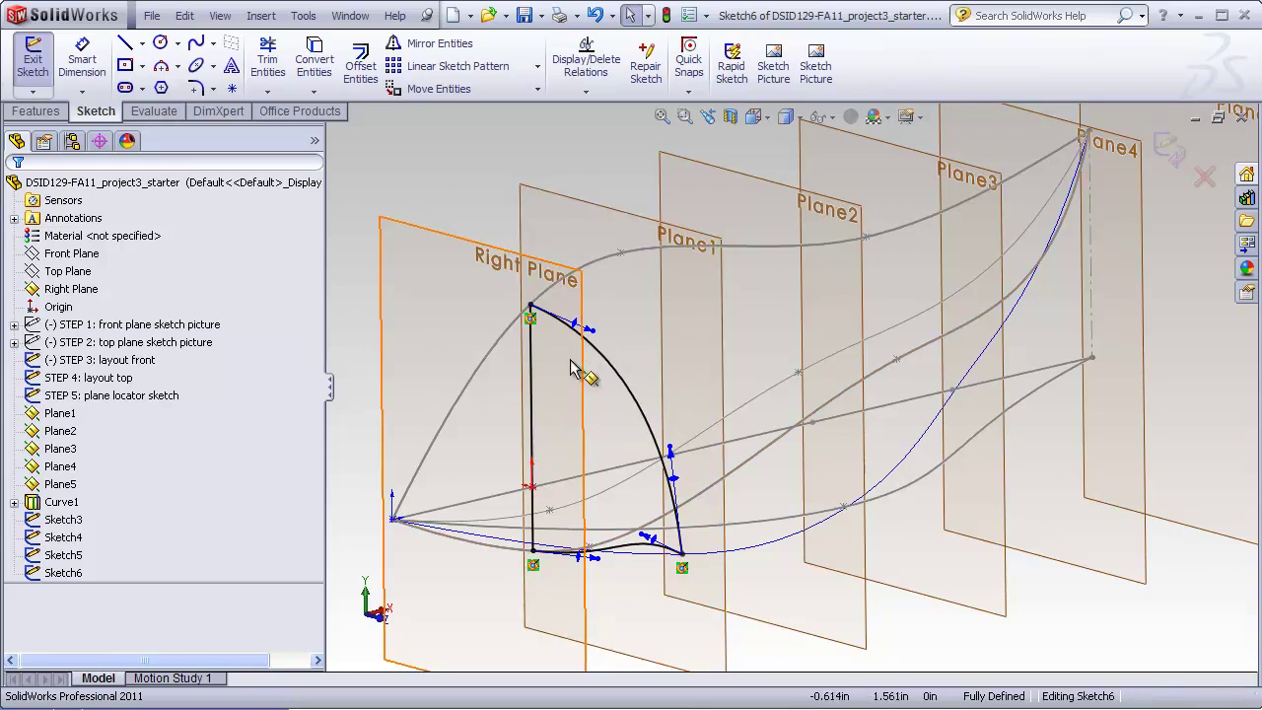
left_click(533, 323)
key("Escape")
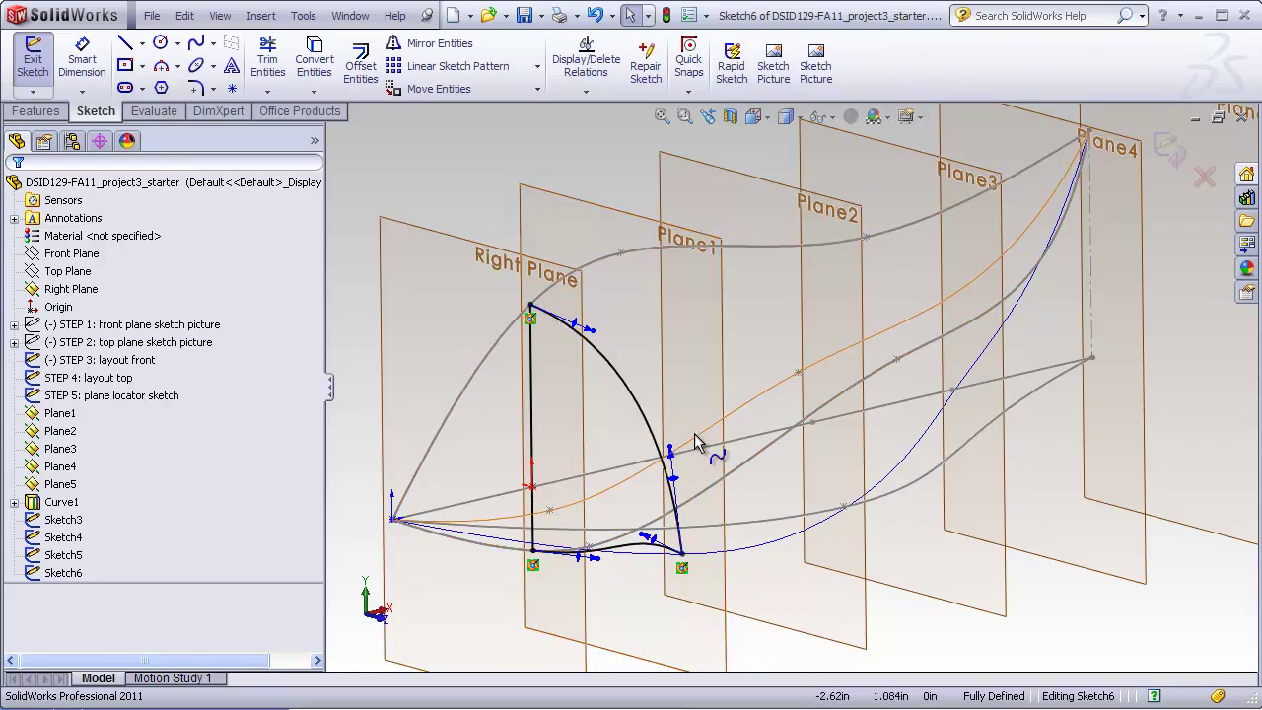
middle_click_drag(695, 443, 754, 439)
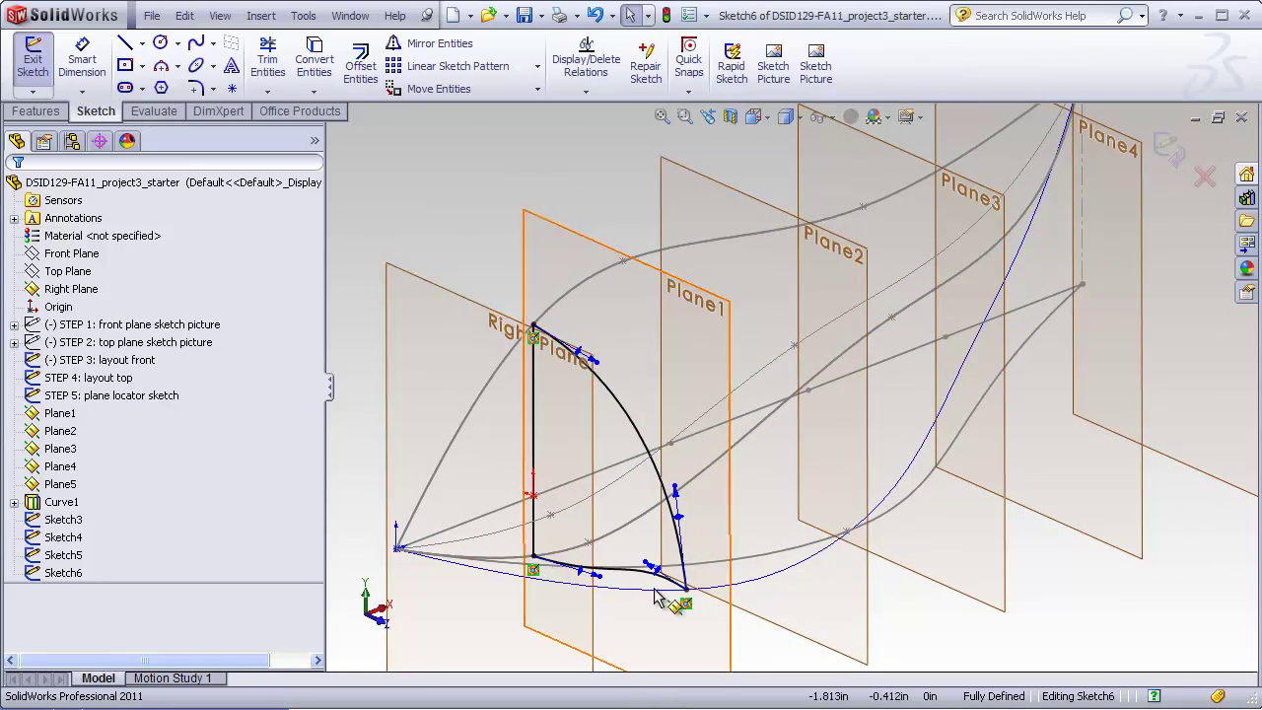
left_click(687, 608)
mouse_move(687, 609)
middle_mouse_down()
mouse_move(964, 421)
mouse_move(796, 523)
middle_mouse_up()
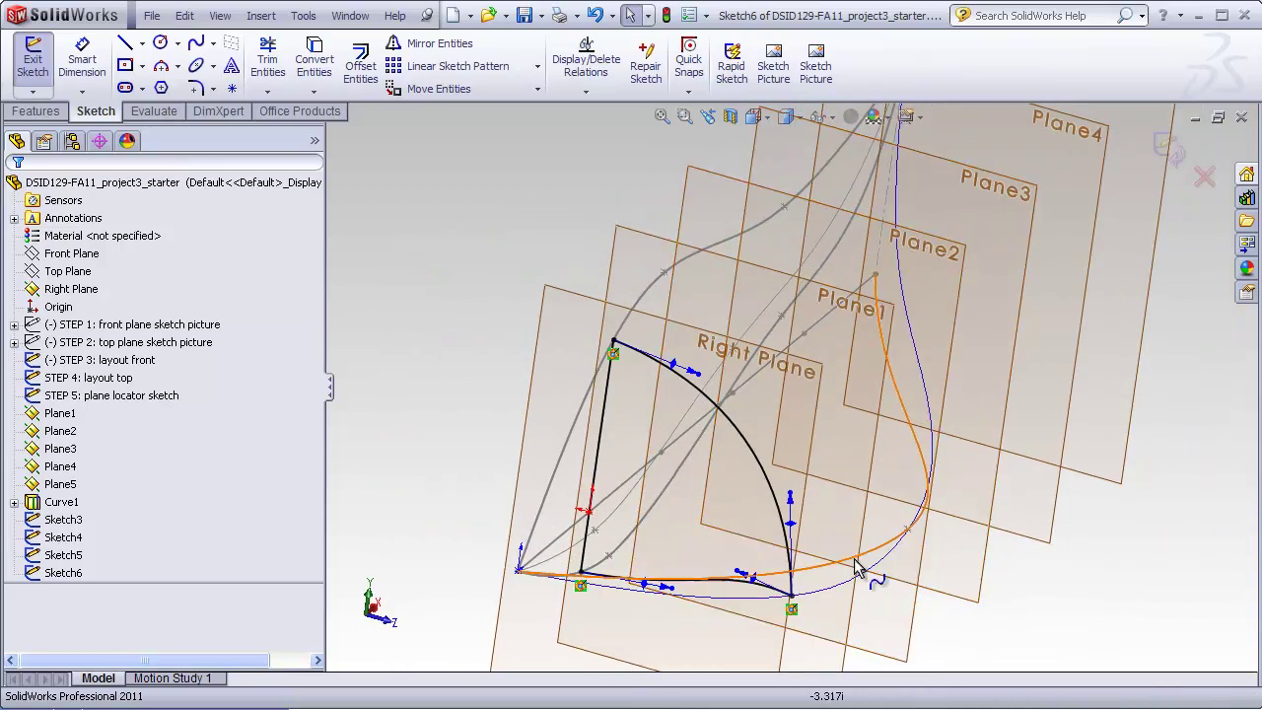